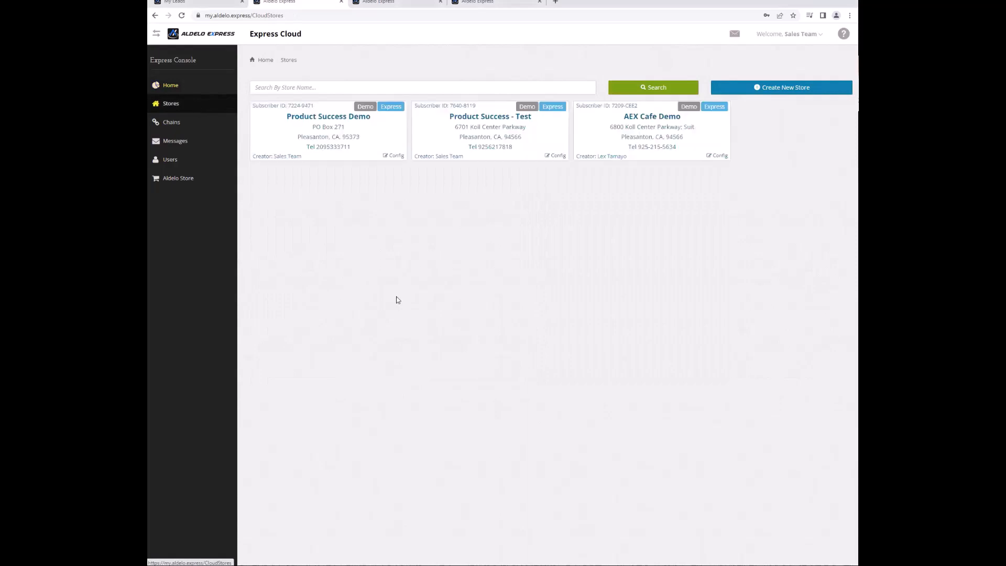
# Start a new store from the Stores page so Quick Setup loads.
pyautogui.click(786, 94)
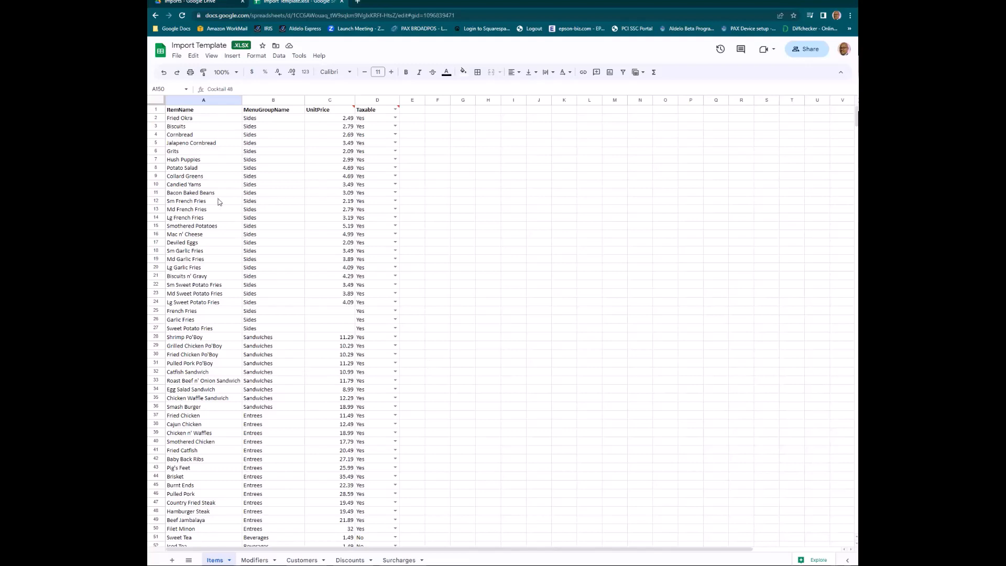
pyautogui.moveTo(193, 252); pyautogui.dragTo(192, 268)
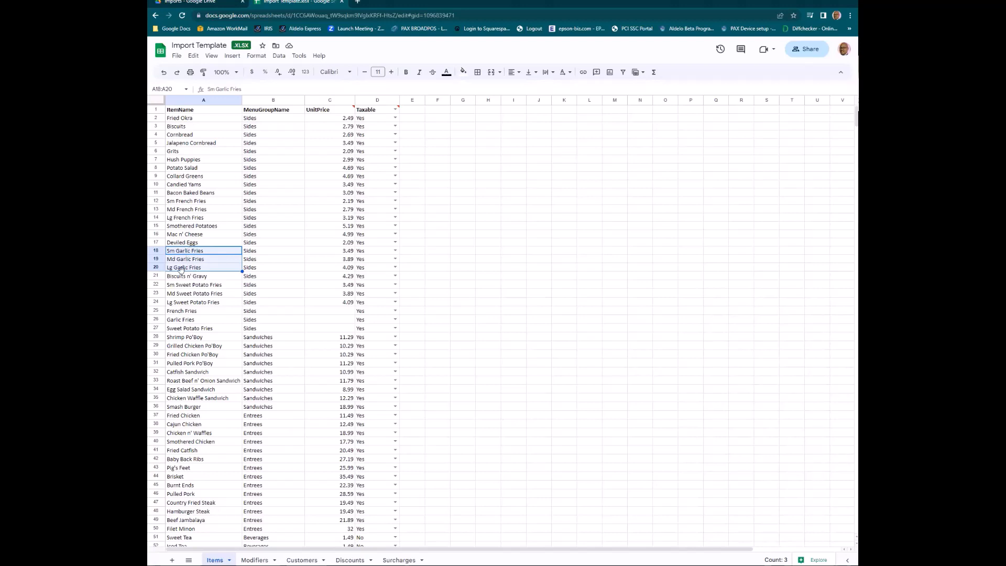
pyautogui.moveTo(184, 205); pyautogui.dragTo(183, 219)
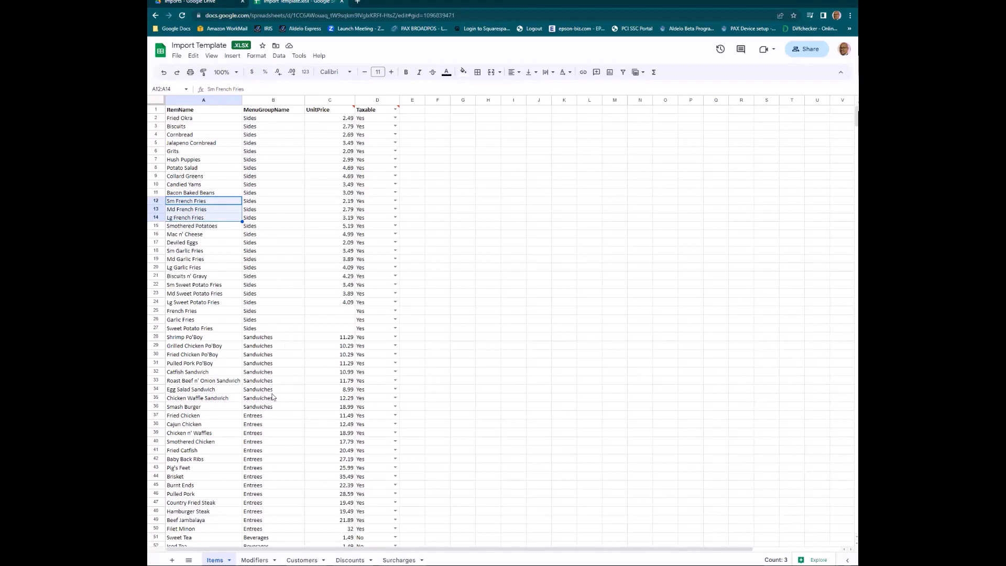
pyautogui.scroll(-2, 258, 421)
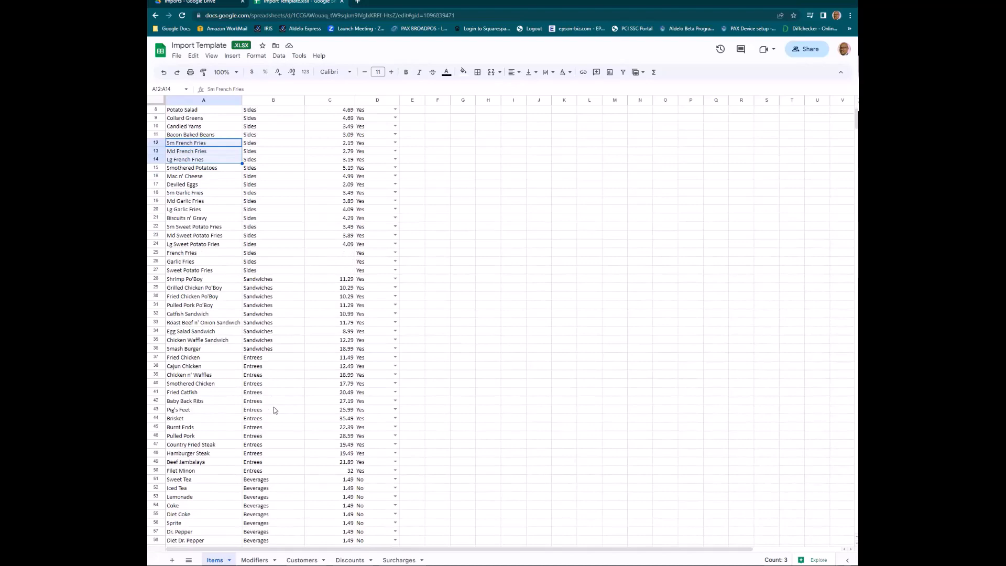
pyautogui.scroll(-6, 258, 421)
pyautogui.scroll(-11, 273, 406)
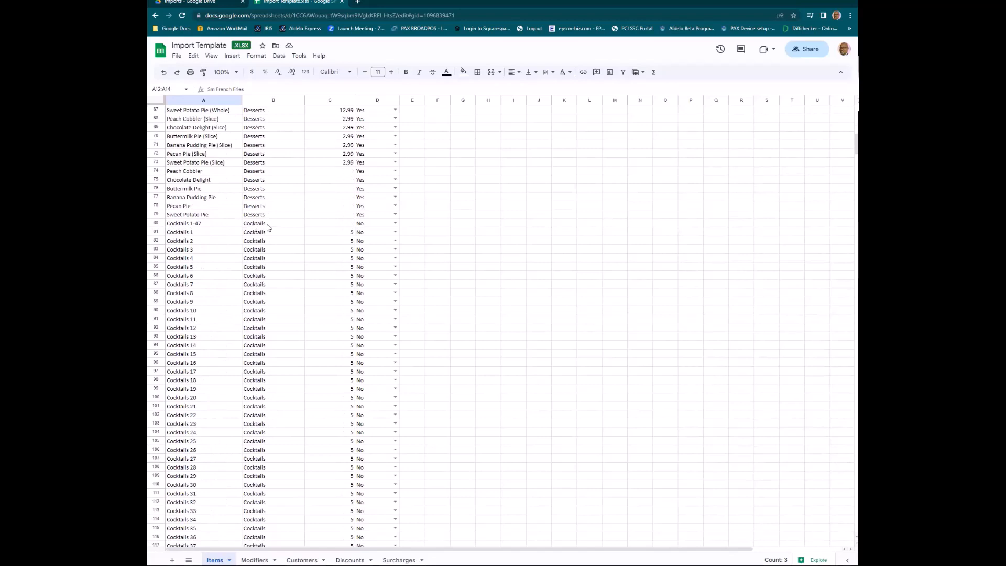
pyautogui.click(192, 224)
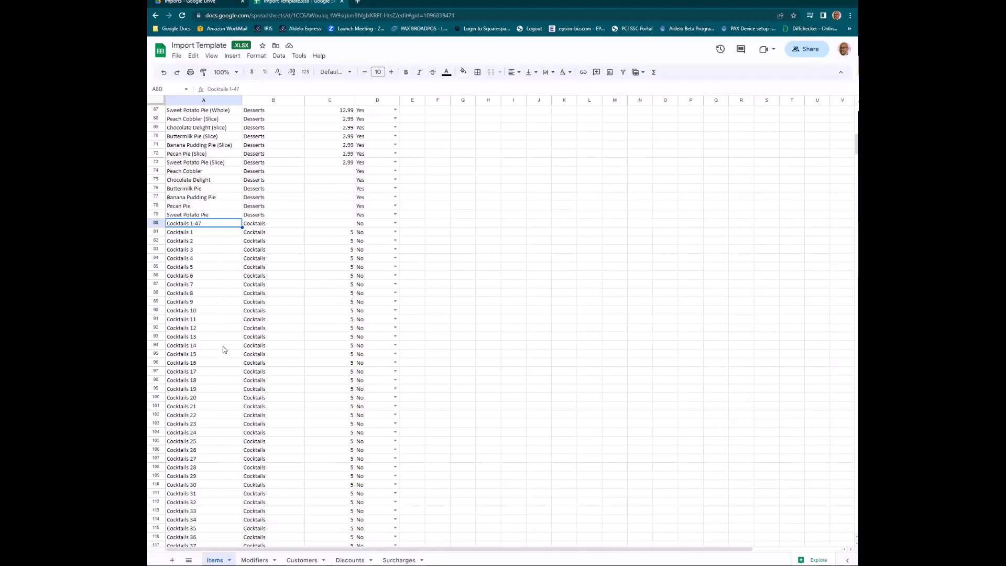
pyautogui.scroll(-2, 223, 350)
pyautogui.scroll(-6, 223, 349)
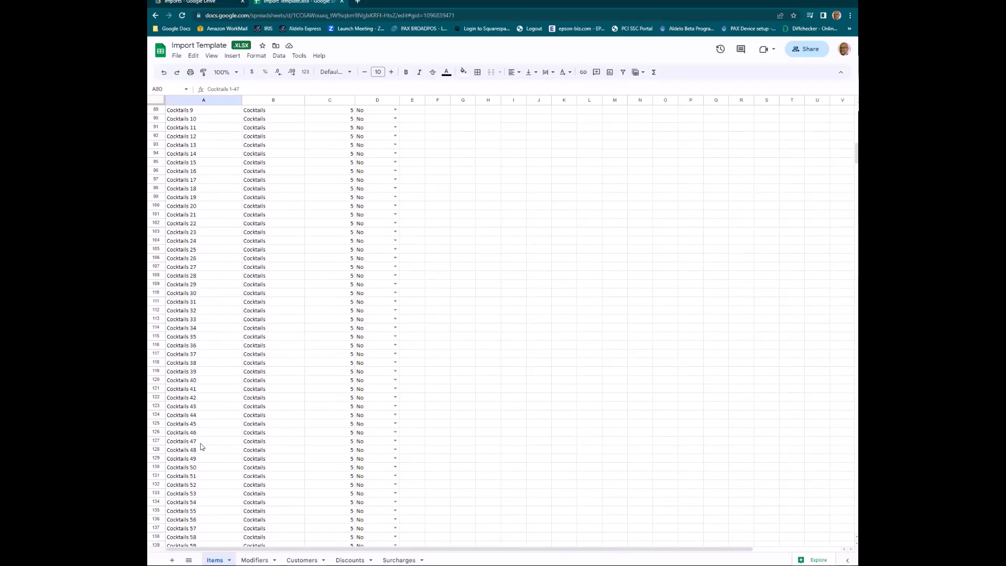
pyautogui.scroll(5, 202, 446)
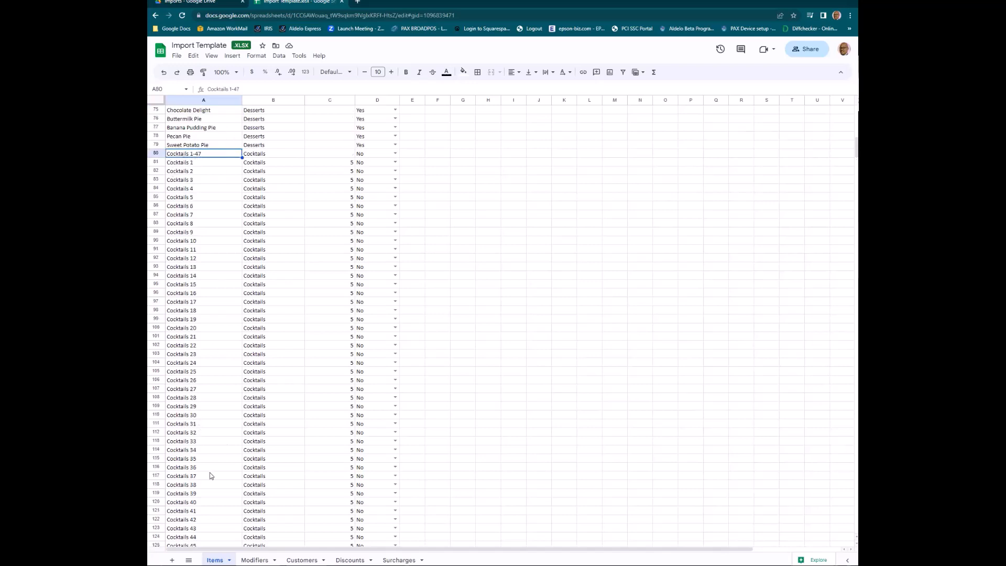
pyautogui.scroll(-2, 211, 478)
pyautogui.scroll(-3, 210, 481)
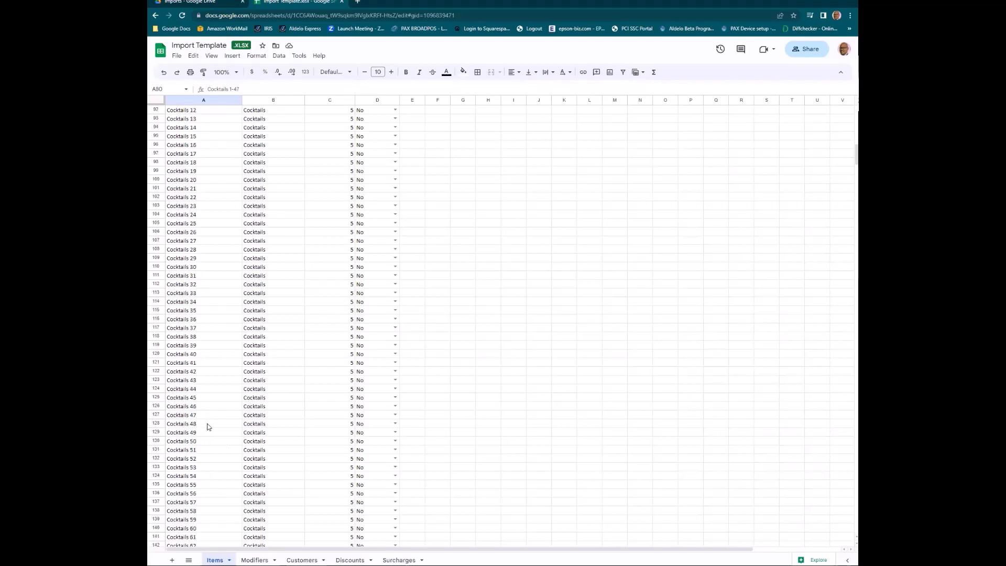
pyautogui.scroll(-5, 204, 419)
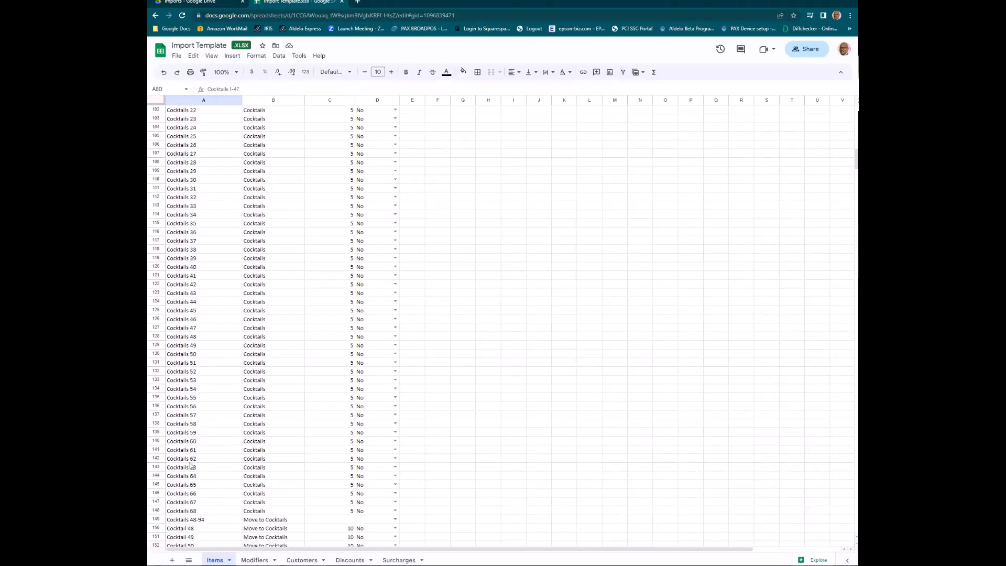
pyautogui.scroll(-4, 190, 465)
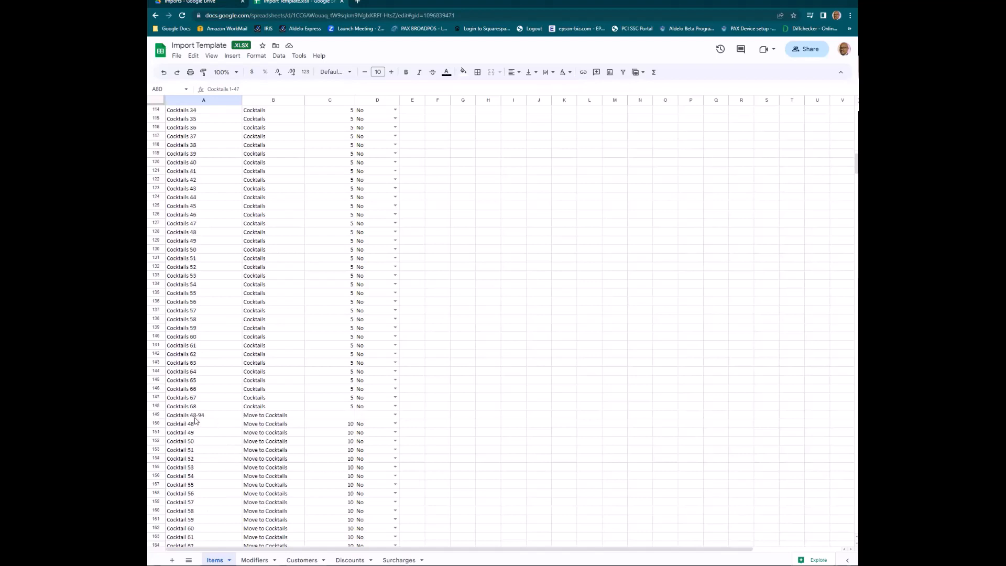
pyautogui.scroll(-5, 239, 436)
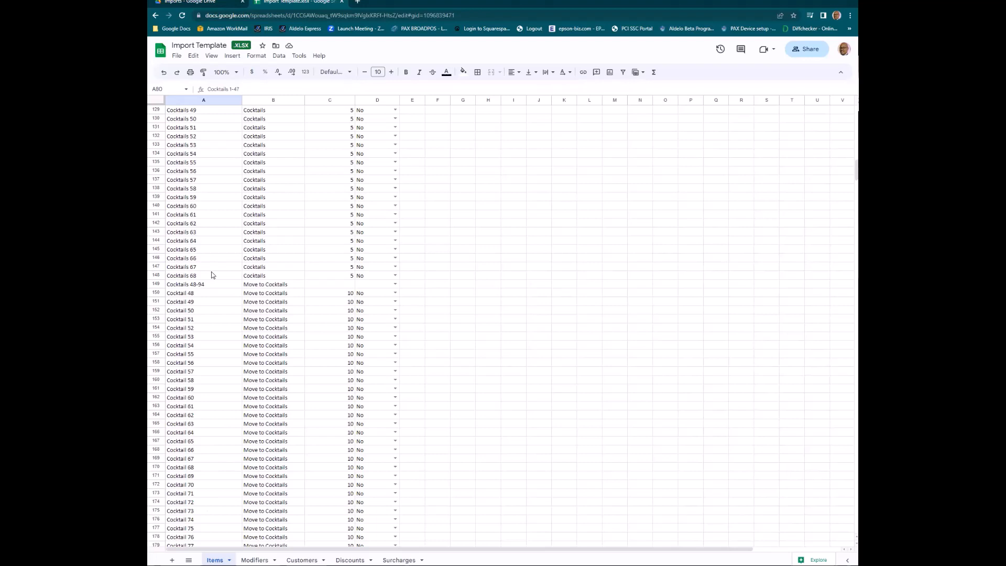
pyautogui.scroll(3, 231, 226)
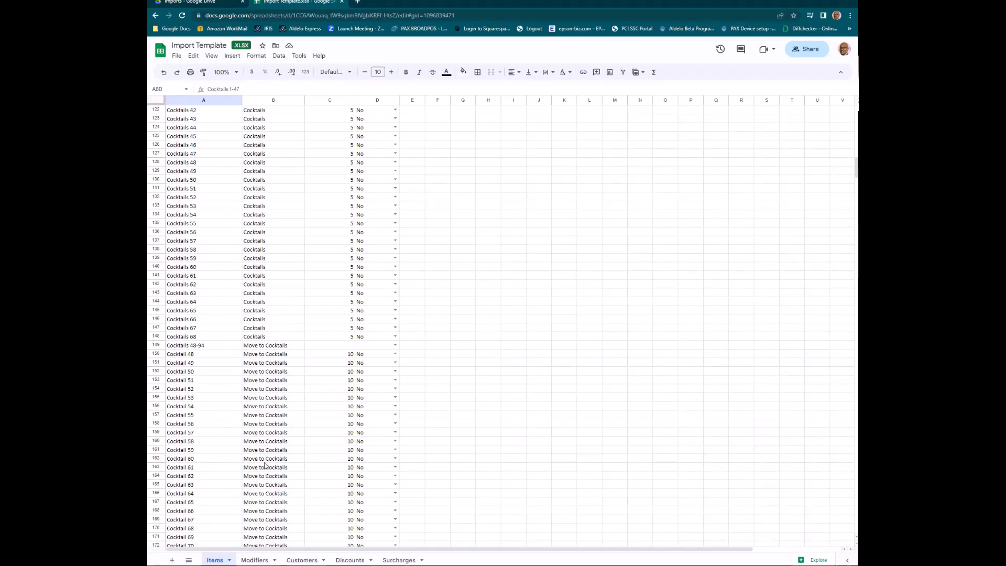
pyautogui.scroll(-3, 292, 445)
pyautogui.scroll(-5, 293, 445)
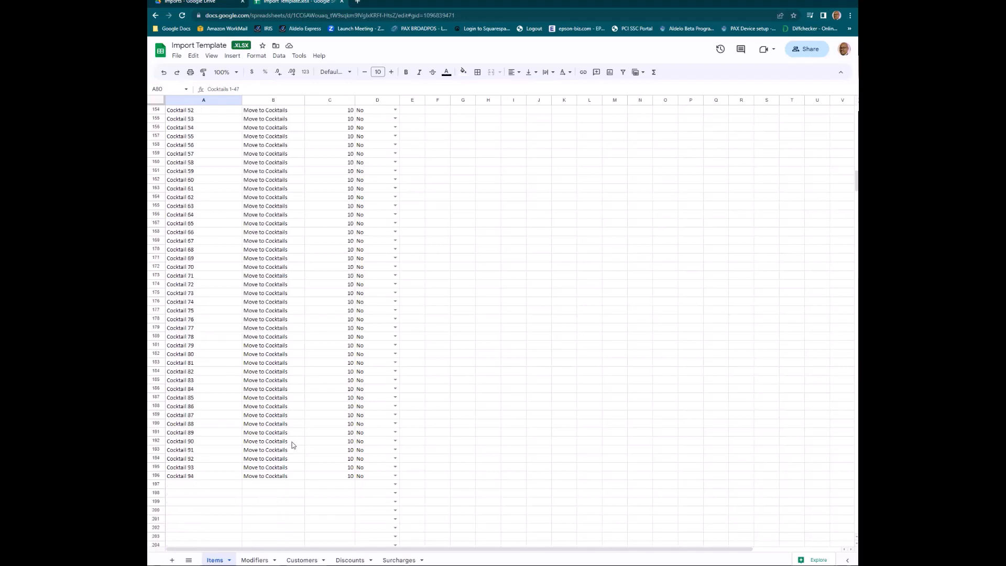
pyautogui.scroll(13, 290, 476)
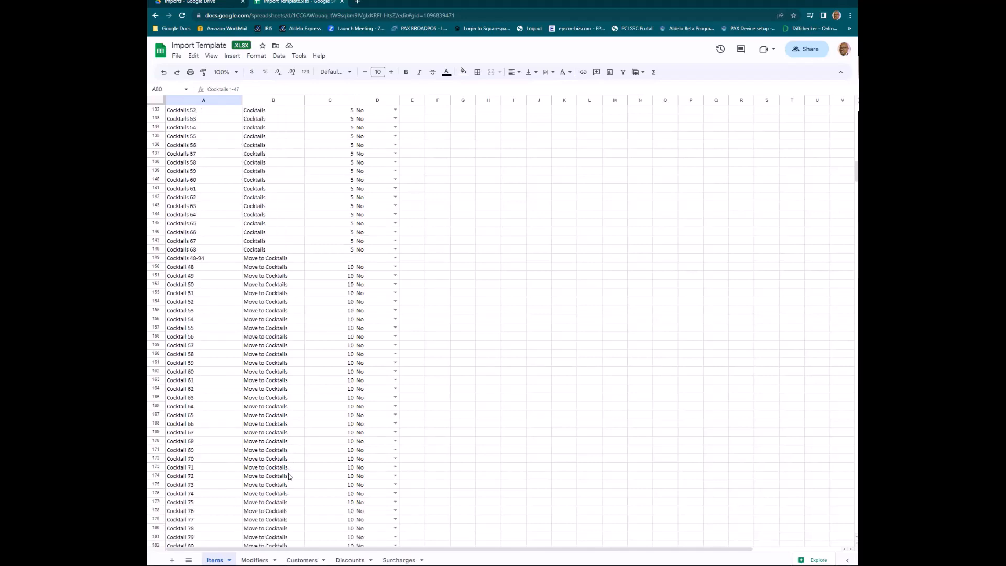
pyautogui.scroll(14, 290, 476)
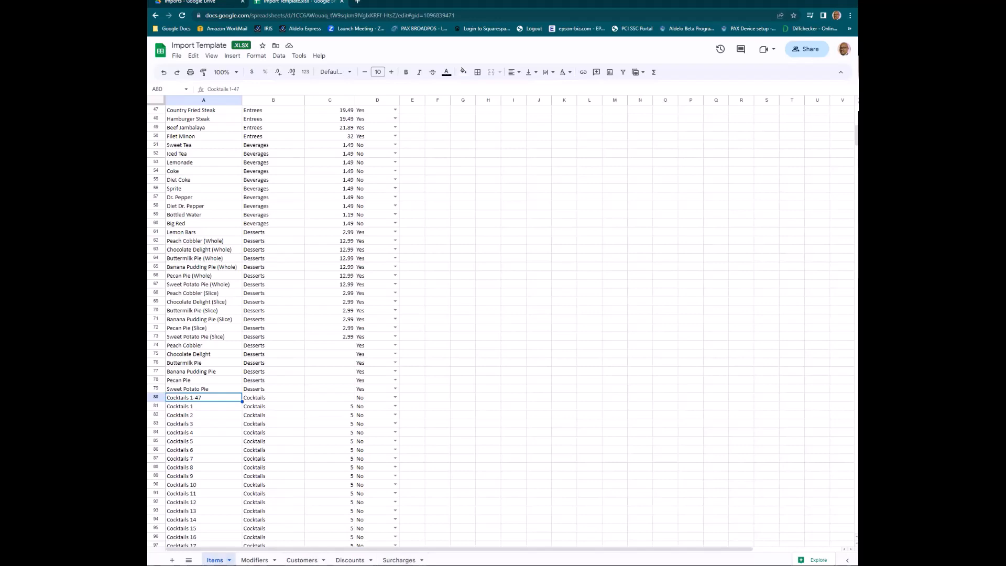
# Select the Rare through Well Done modifier rows, then bring up the Customers sheet.
pyautogui.click(255, 560)
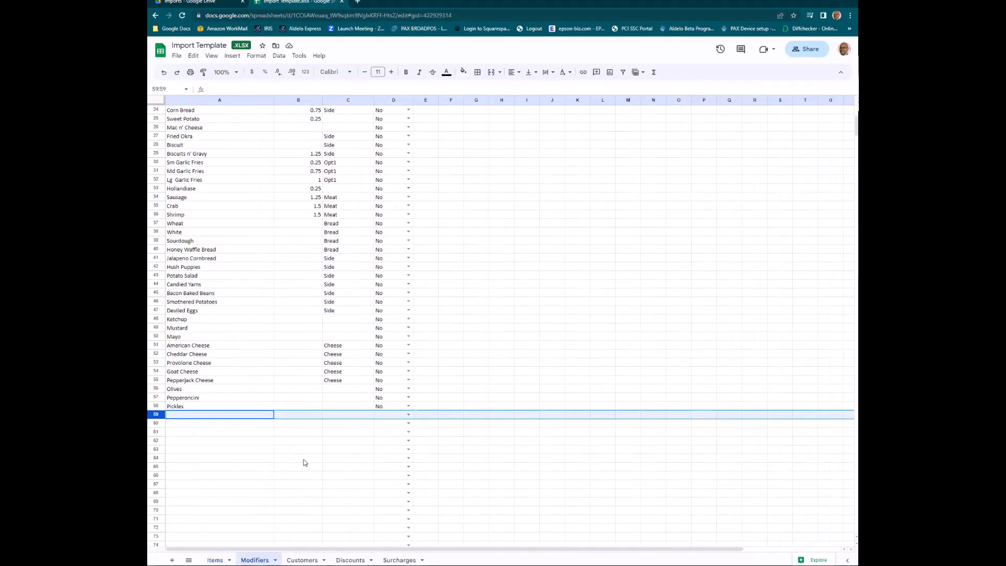
pyautogui.scroll(5, 303, 459)
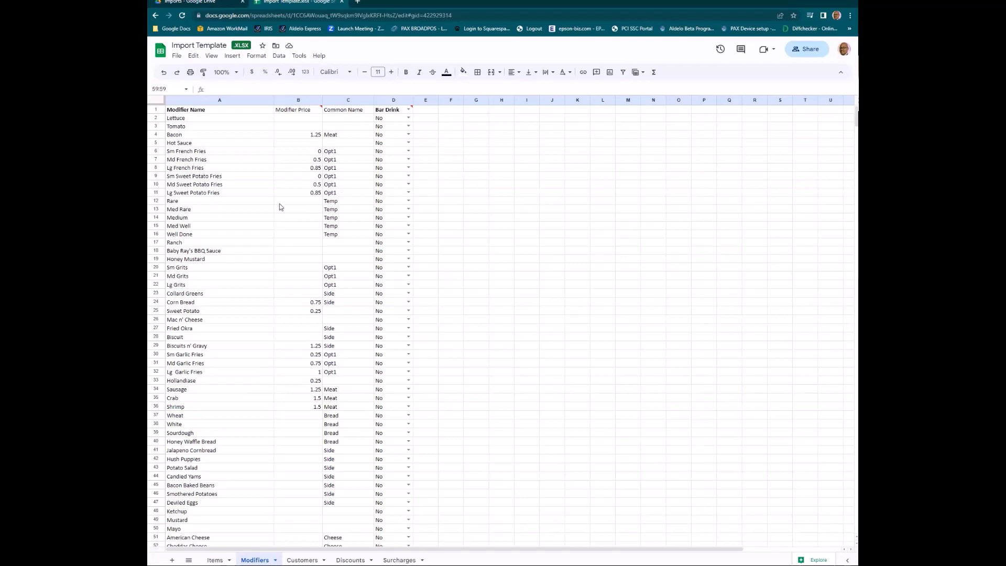
pyautogui.moveTo(178, 202); pyautogui.dragTo(187, 237)
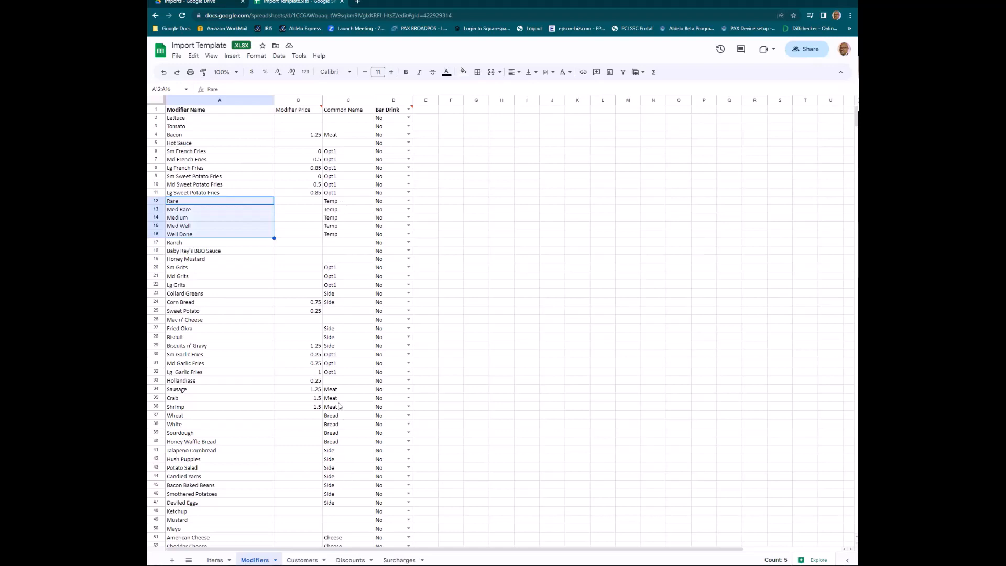
pyautogui.scroll(-3, 338, 478)
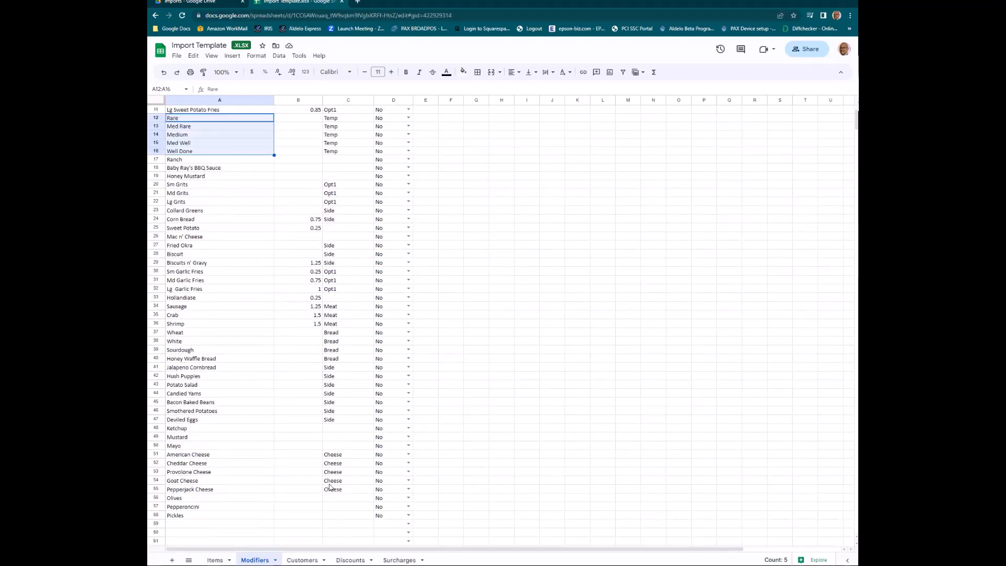
pyautogui.scroll(2, 330, 486)
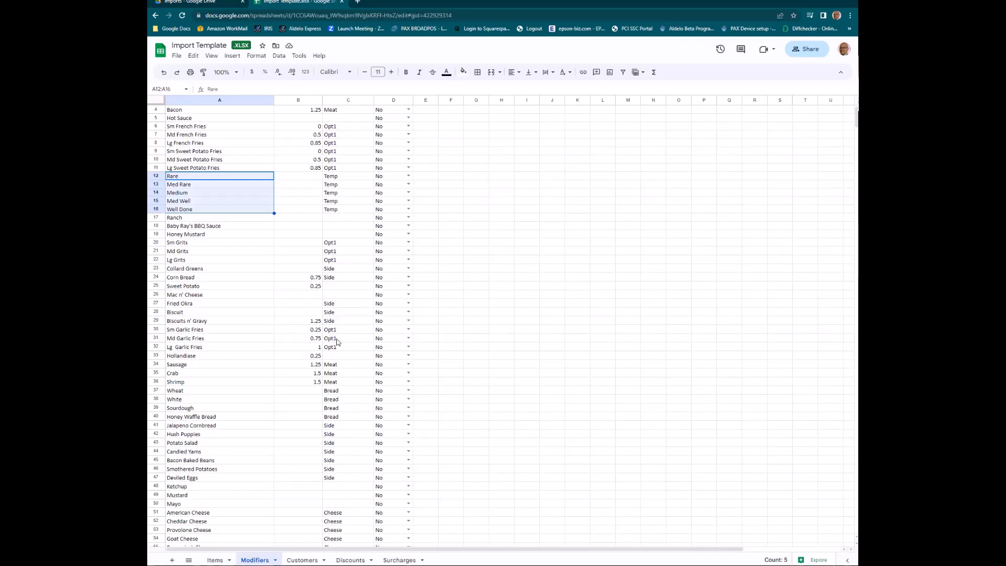
pyautogui.click(302, 559)
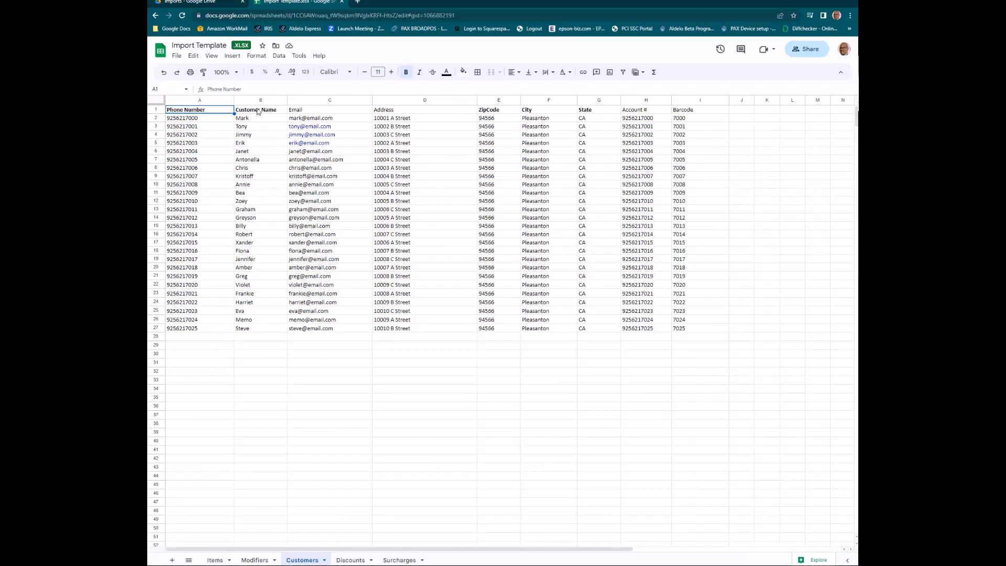
# Select the Phone Number header on Customers, then view the Discounts sheet.
pyautogui.click(202, 110)
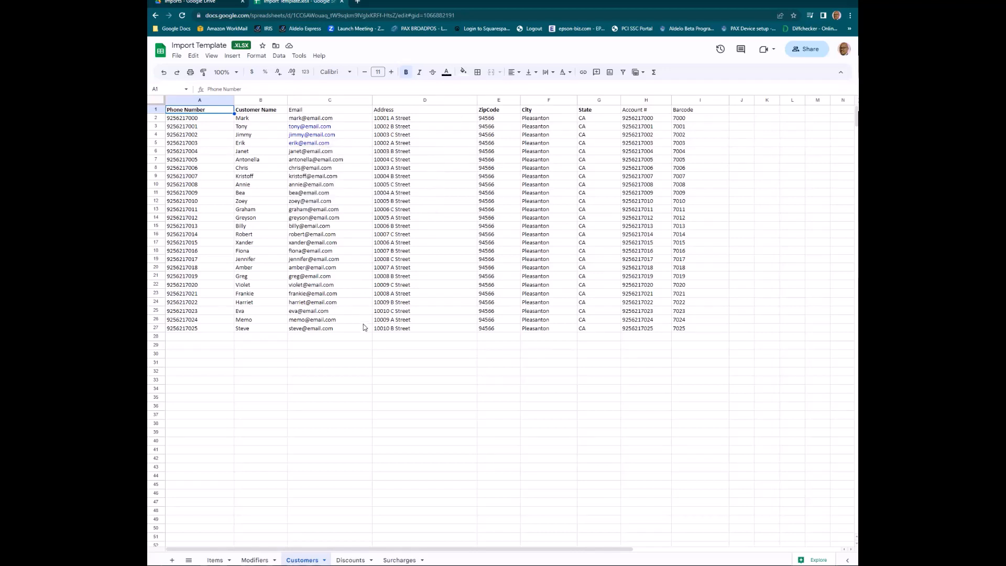
pyautogui.moveTo(363, 324)
pyautogui.click(350, 560)
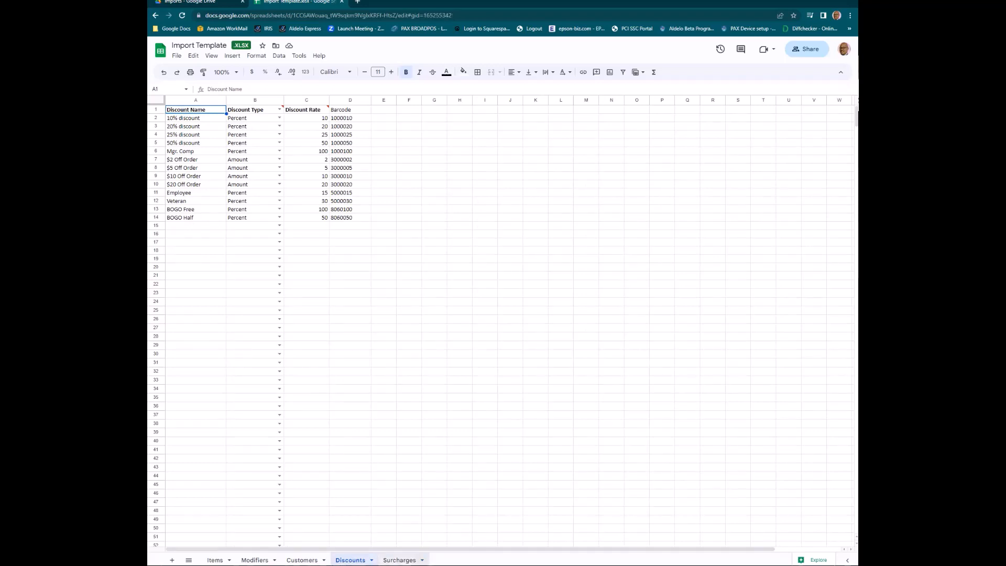
# Show the Surcharges sheet of the import template.
pyautogui.click(399, 560)
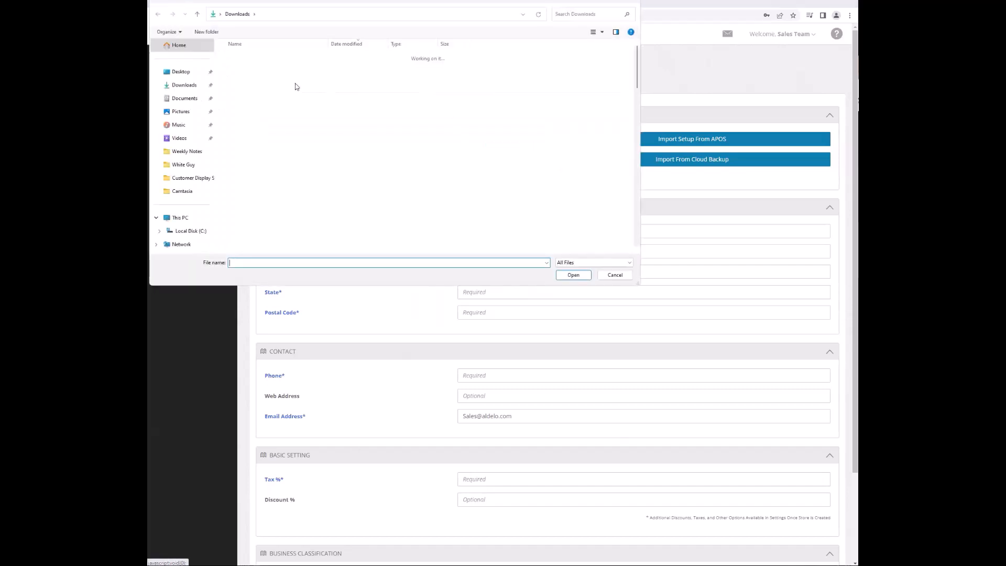
# Import the store setup from Import Template.xlsx and dismiss the success message.
pyautogui.click(255, 73)
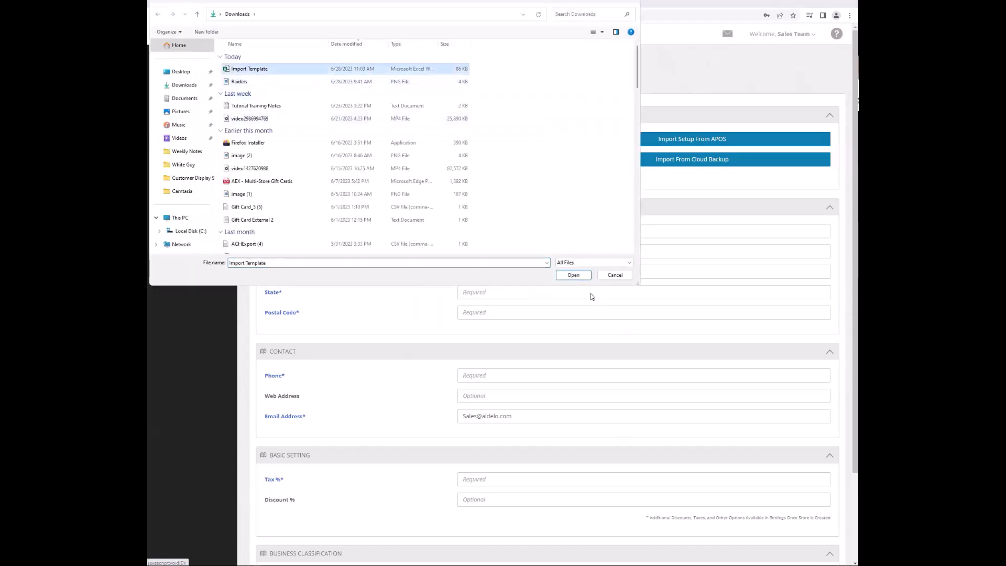
pyautogui.click(573, 275)
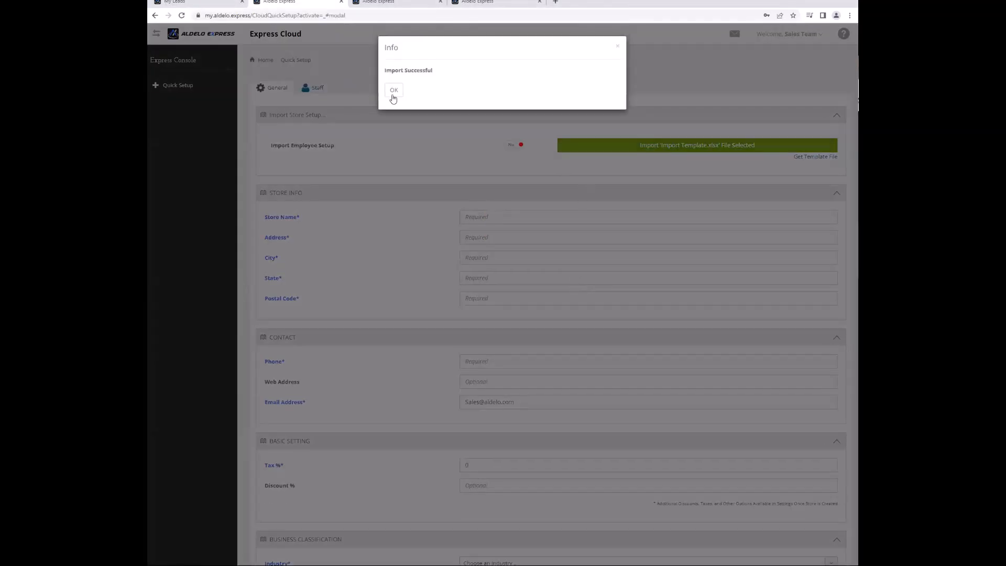
pyautogui.click(394, 94)
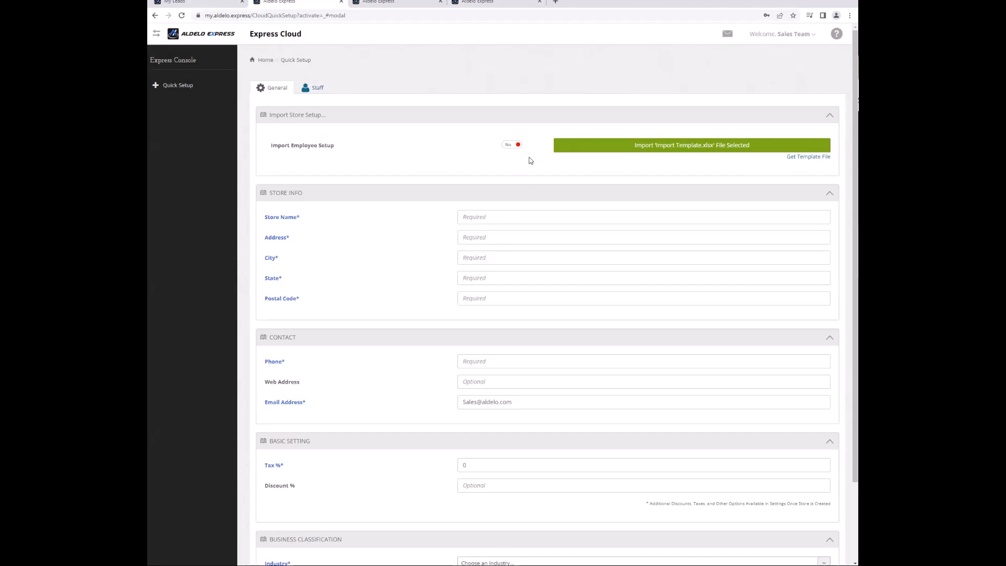
# Enter the store name 'Sooth Your Soul', its street address, city, state, postal code and phone.
pyautogui.click(513, 217)
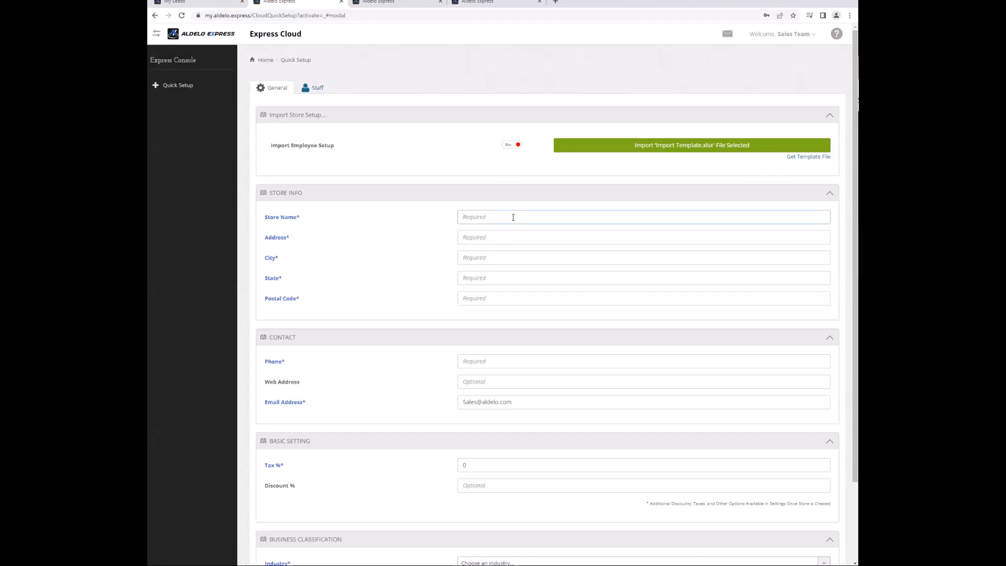
pyautogui.write('Sooth Your Soul')
pyautogui.press('Tab')
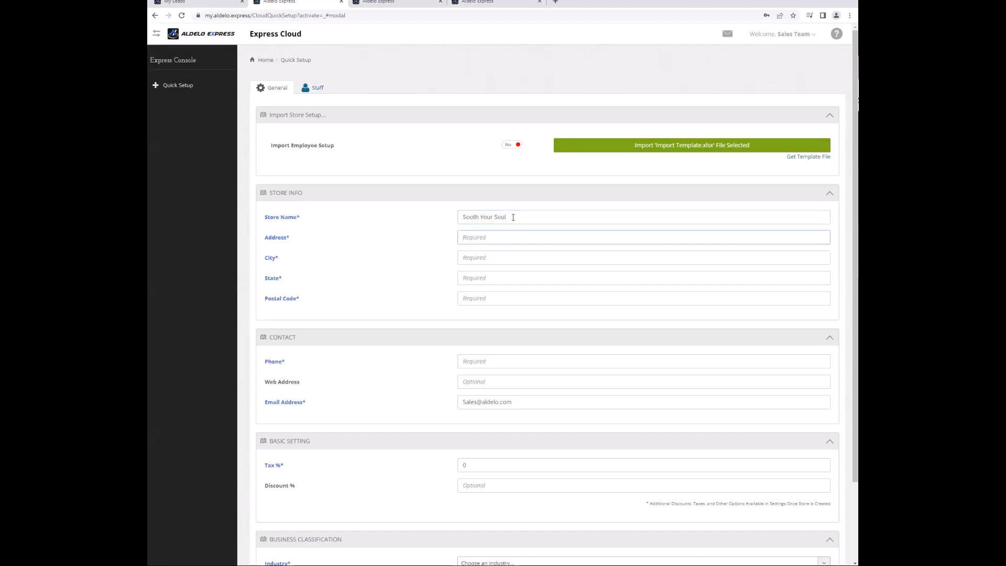
pyautogui.press('Tab')
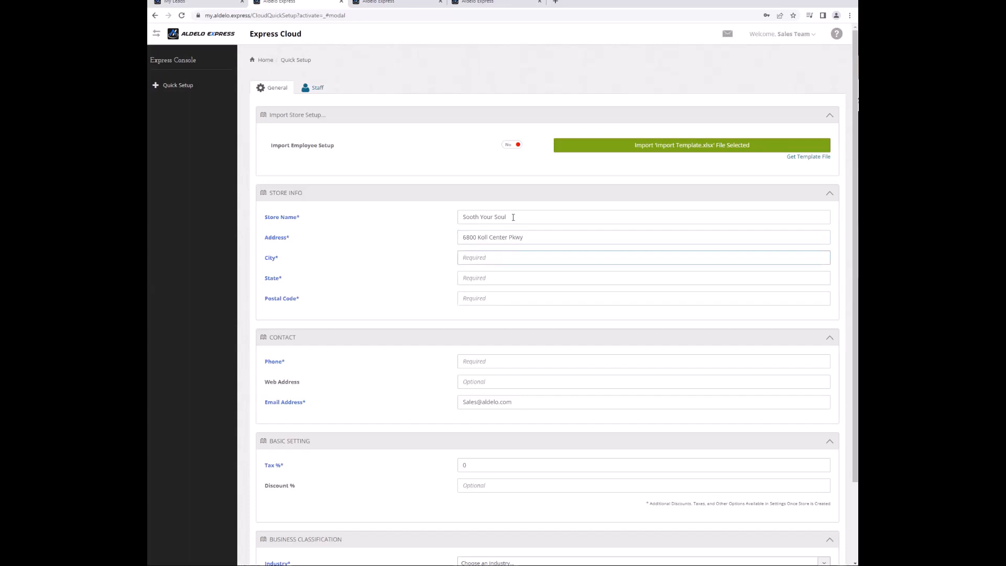
pyautogui.write('Pleasanton')
pyautogui.press('Tab')
pyautogui.write('CA')
pyautogui.press('Tab')
pyautogui.write('94566')
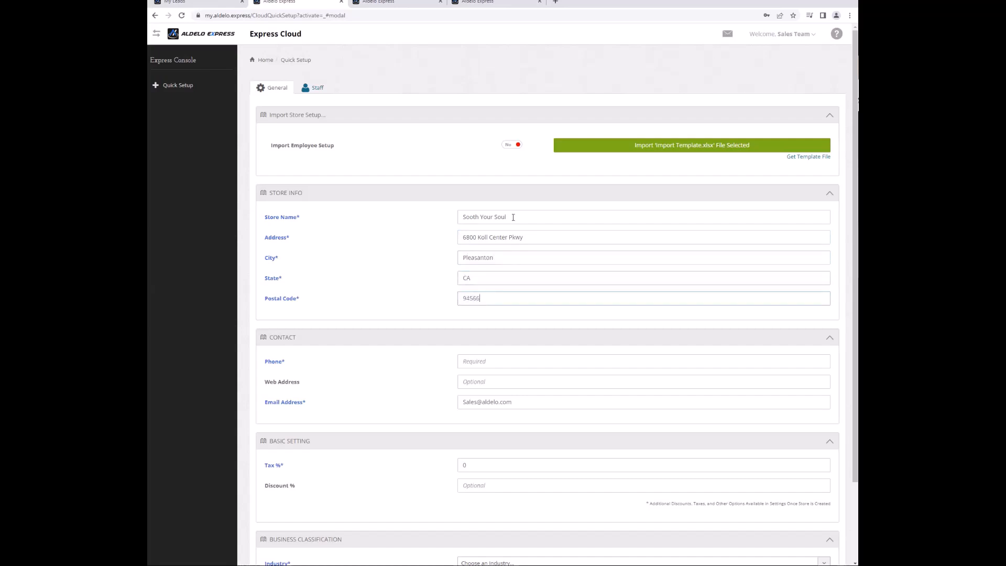
pyautogui.press('Tab')
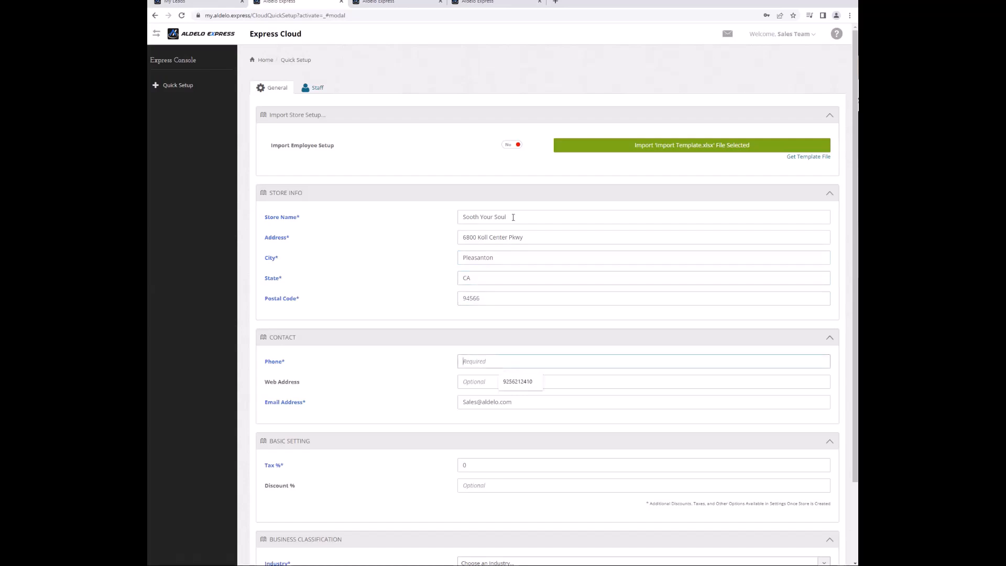
pyautogui.press('Down')
pyautogui.press('Return')
pyautogui.press('Tab')
# Set 10% tax and classify the store as Restaurant, Table Service, American, Other.
pyautogui.scroll(-3, 562, 281)
pyautogui.moveTo(492, 371); pyautogui.dragTo(408, 377)
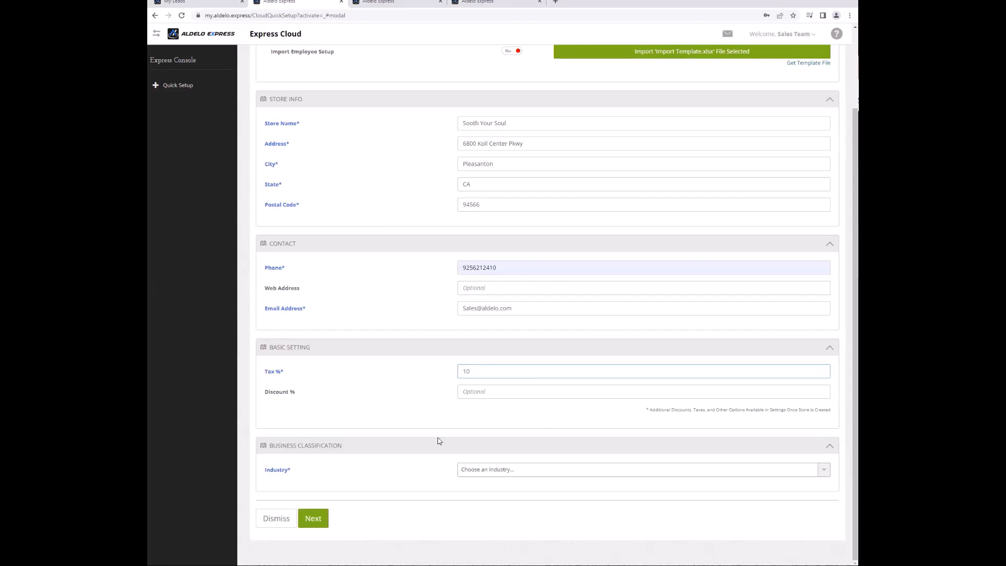
pyautogui.click(466, 471)
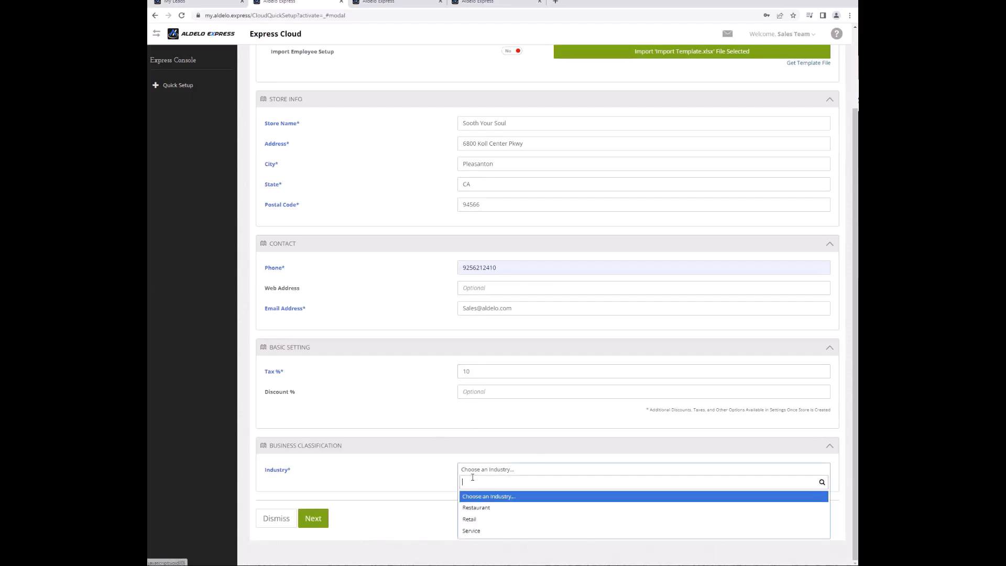
pyautogui.click(475, 507)
pyautogui.scroll(-1, 478, 450)
pyautogui.click(481, 451)
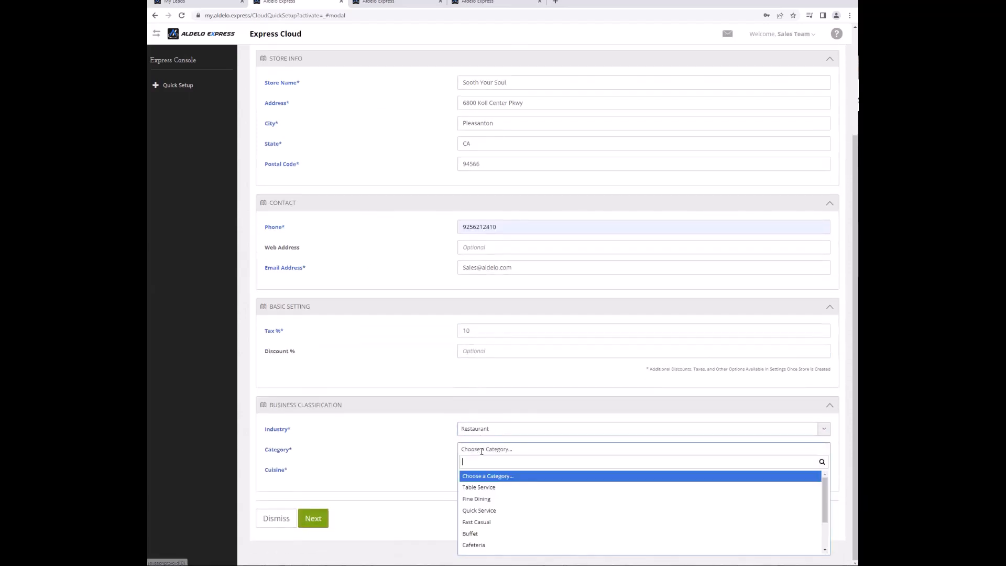
pyautogui.click(487, 487)
pyautogui.click(492, 472)
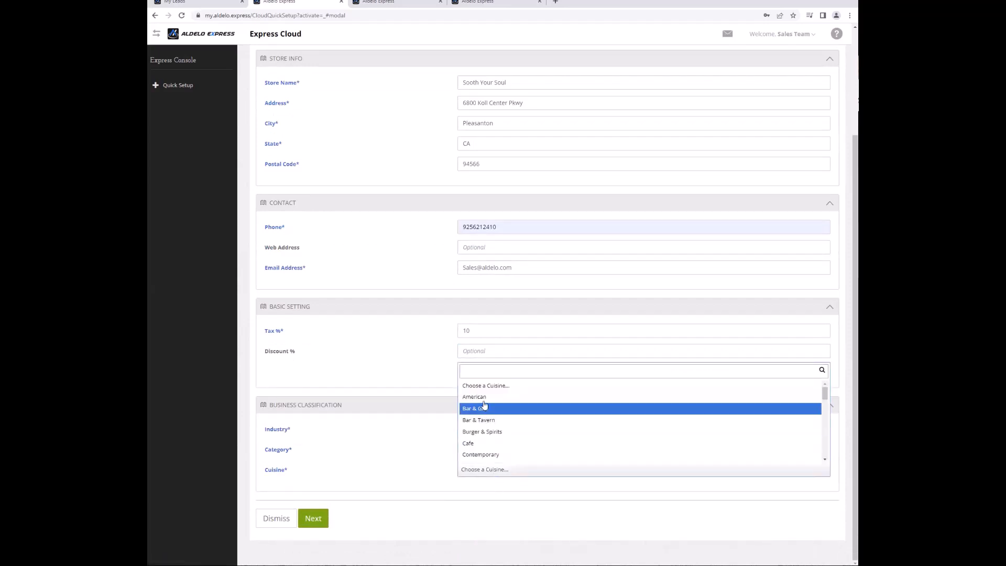
pyautogui.click(474, 396)
pyautogui.click(474, 490)
pyautogui.click(475, 529)
pyautogui.click(314, 539)
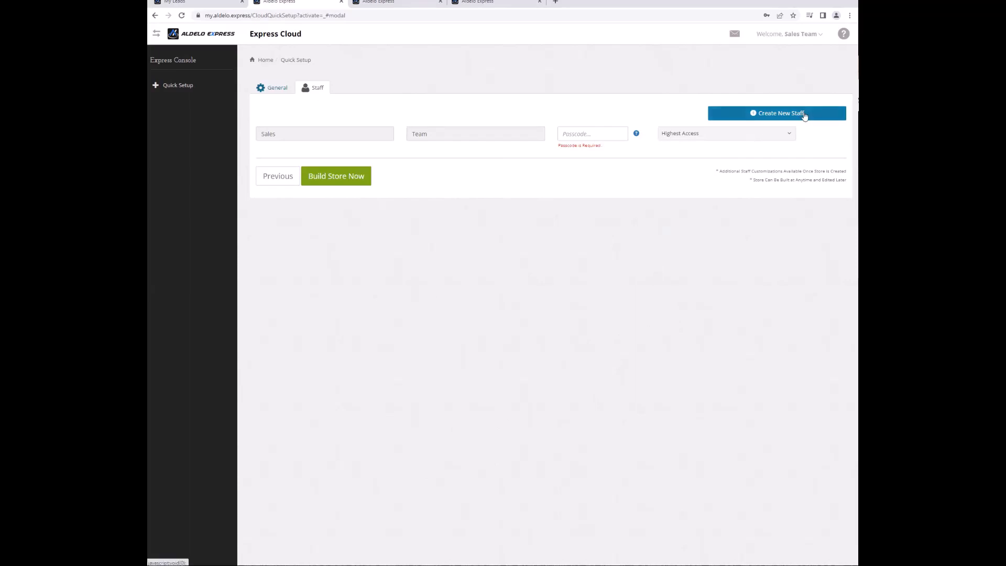
# Set the owner passcode and add a staff member with a passcode and Average Access.
pyautogui.click(608, 130)
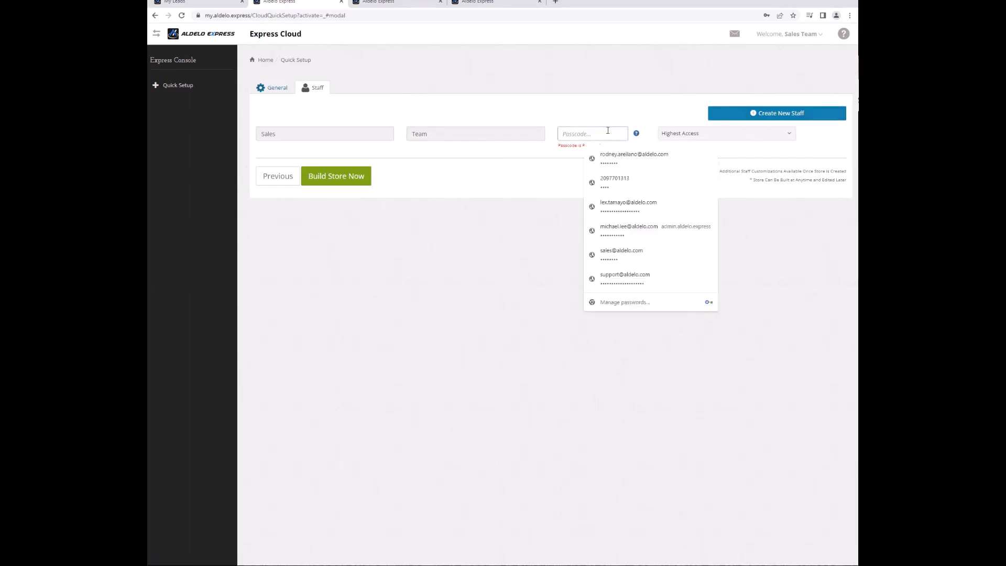
pyautogui.write('1')
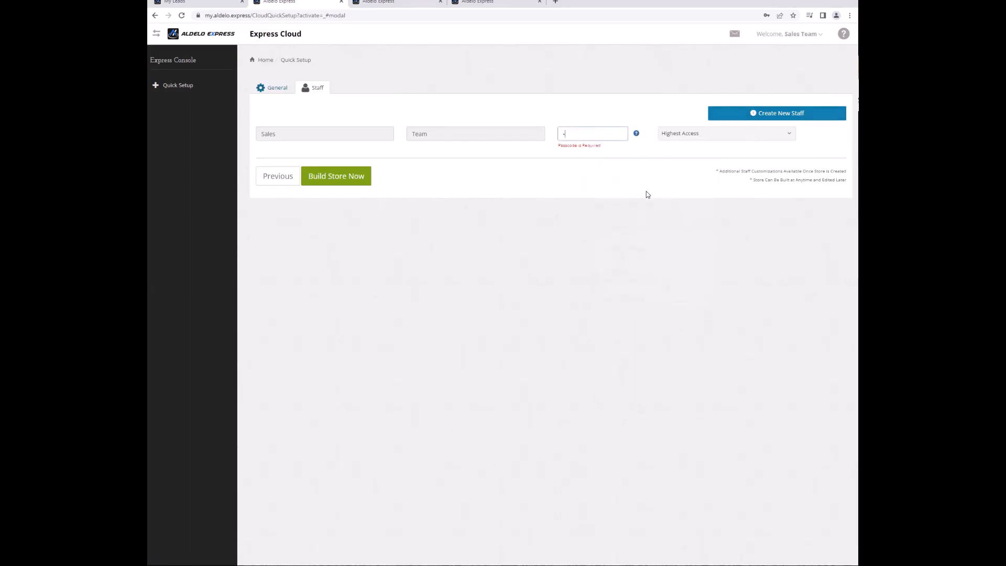
pyautogui.click(790, 114)
pyautogui.click(321, 165)
pyautogui.write('John')
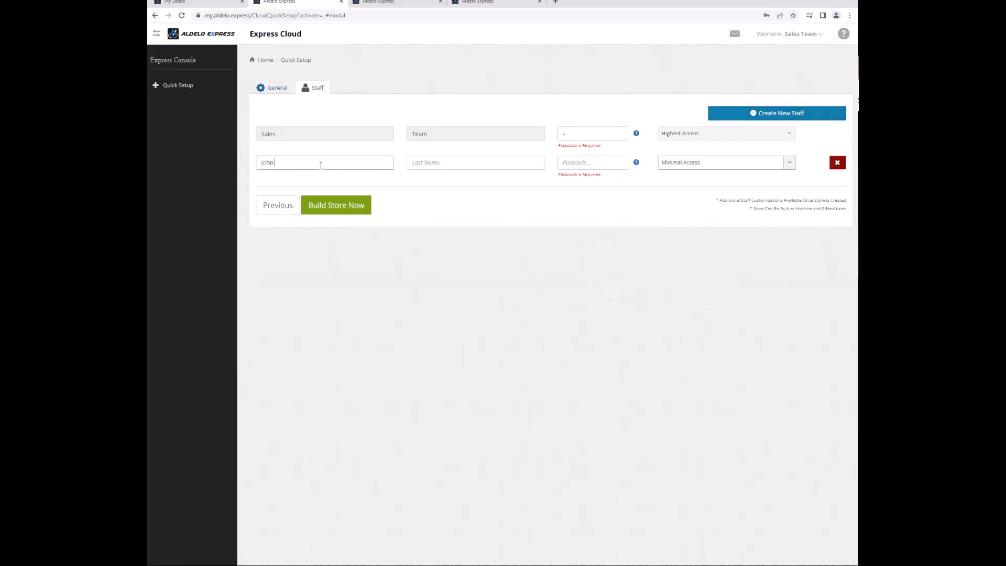
pyautogui.press('Tab')
pyautogui.hotkey('shift', 'Tab')
pyautogui.write('John')
pyautogui.press('Tab')
pyautogui.write('Do')
pyautogui.press('Tab')
pyautogui.write('1')
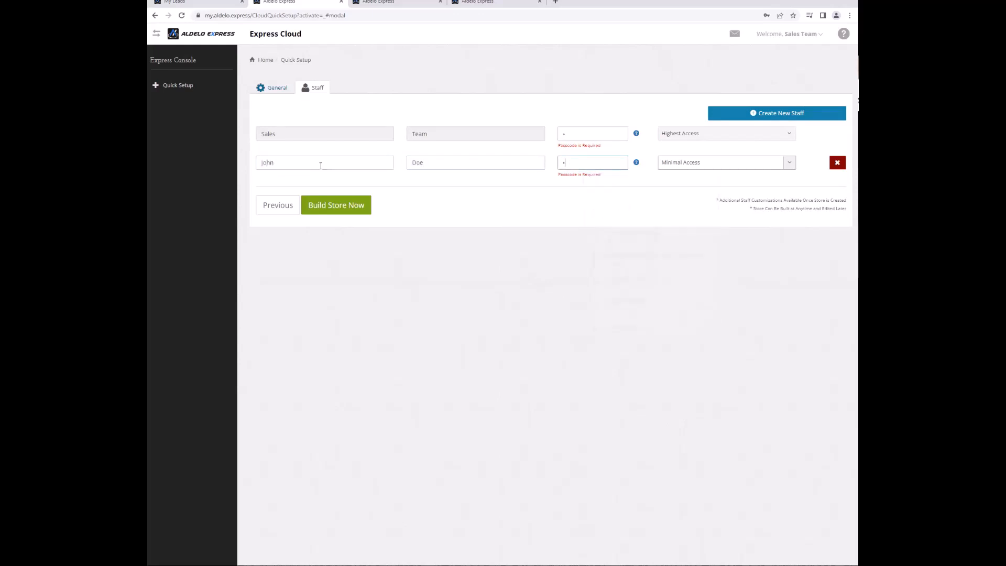
pyautogui.click(675, 170)
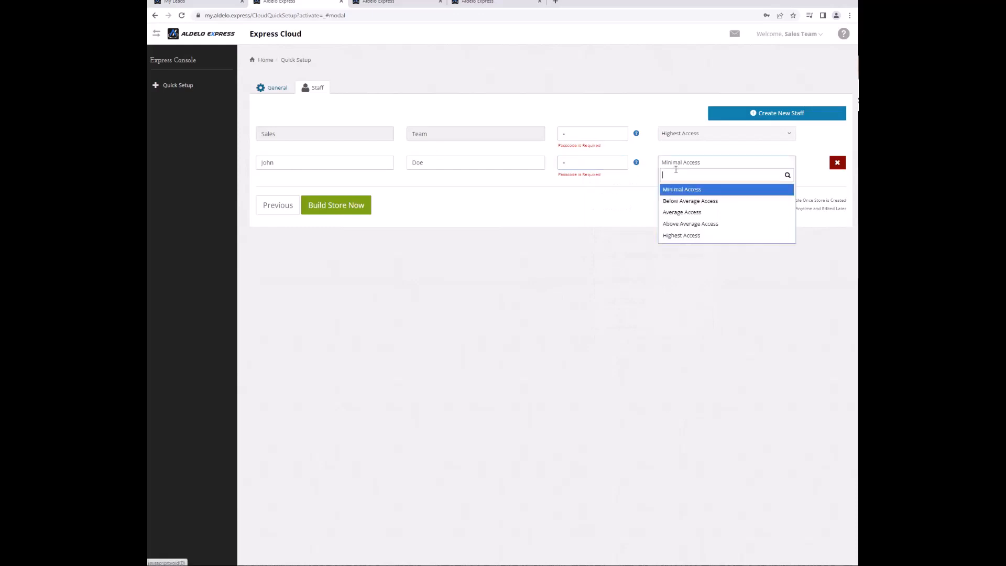
pyautogui.click(688, 213)
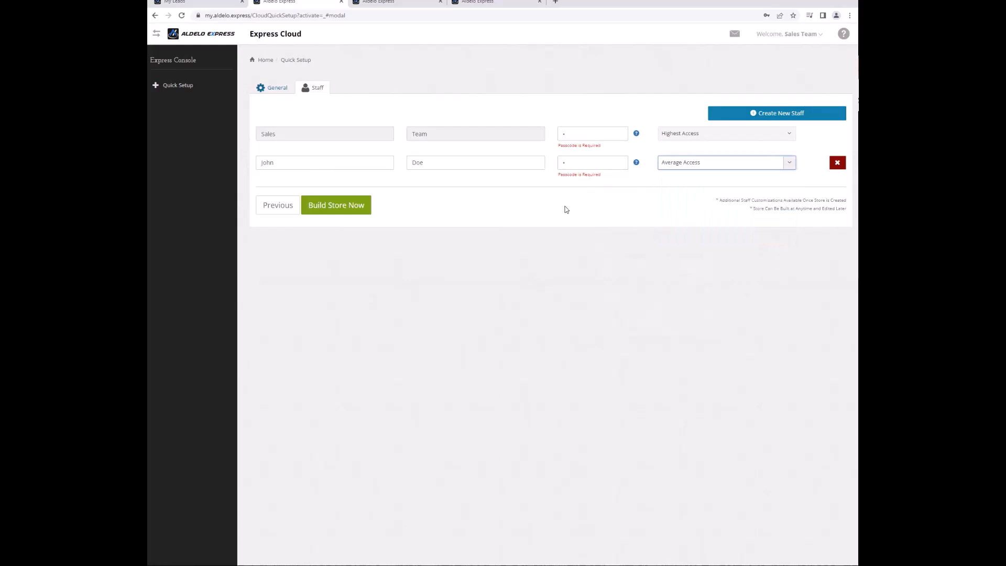
# Add a third staff member with Above Average Access and build the store.
pyautogui.click(736, 119)
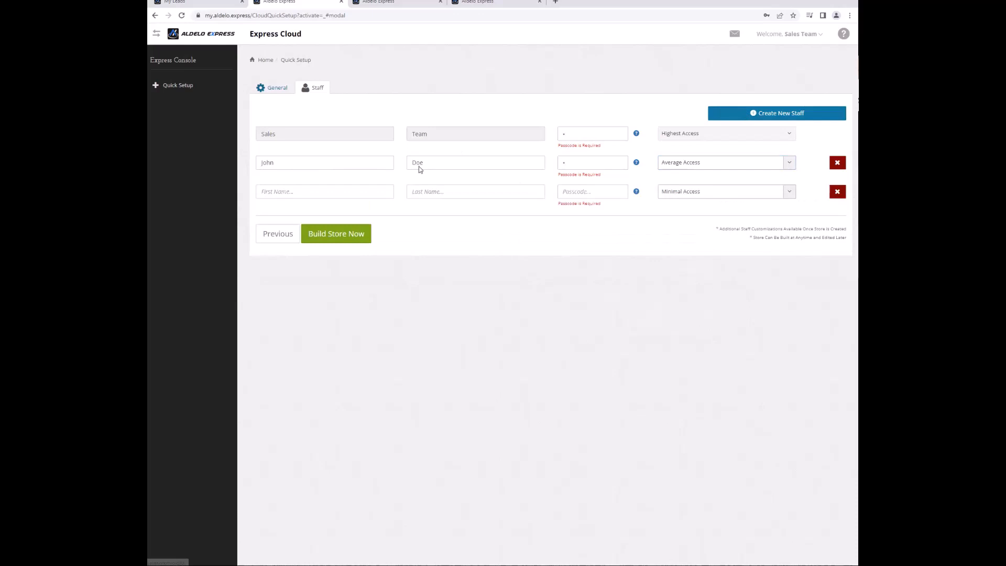
pyautogui.click(383, 188)
pyautogui.write('Jan')
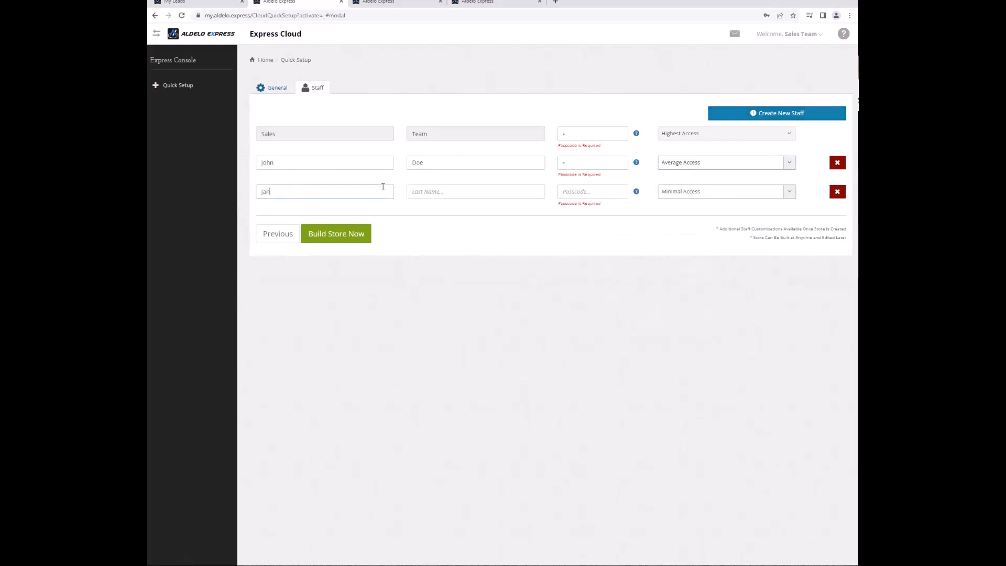
pyautogui.write('e')
pyautogui.press('Tab')
pyautogui.write('Doe')
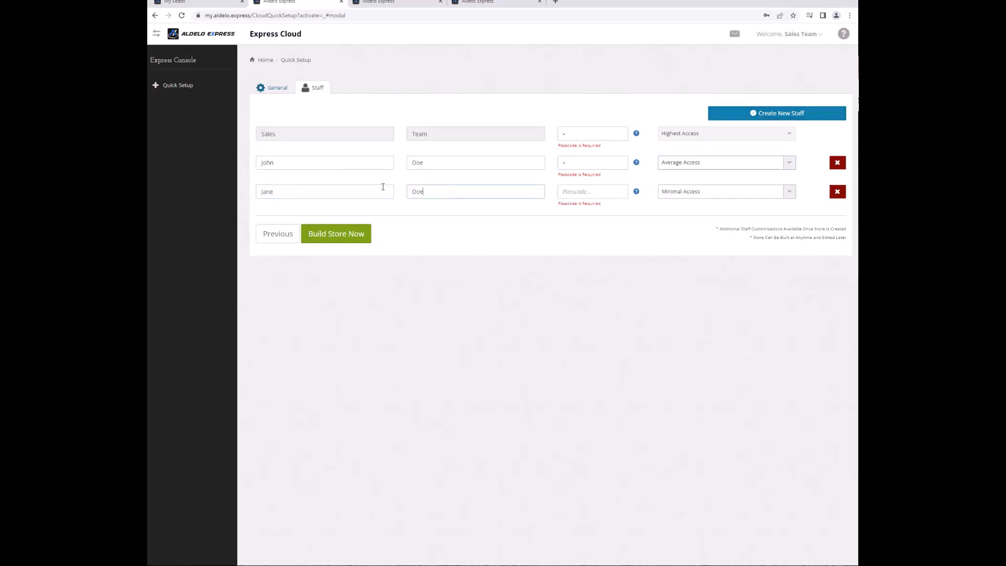
pyautogui.write('3')
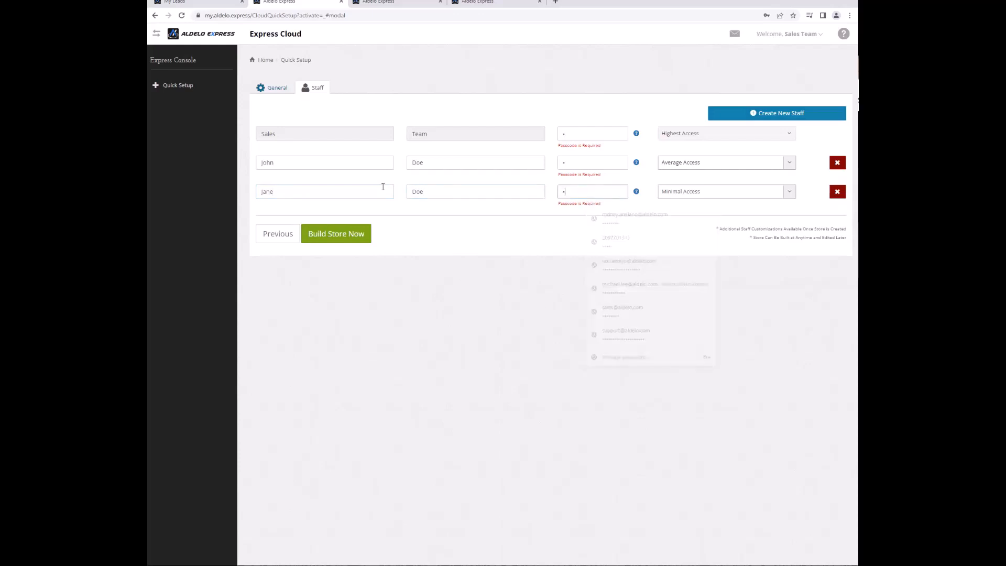
pyautogui.click(696, 191)
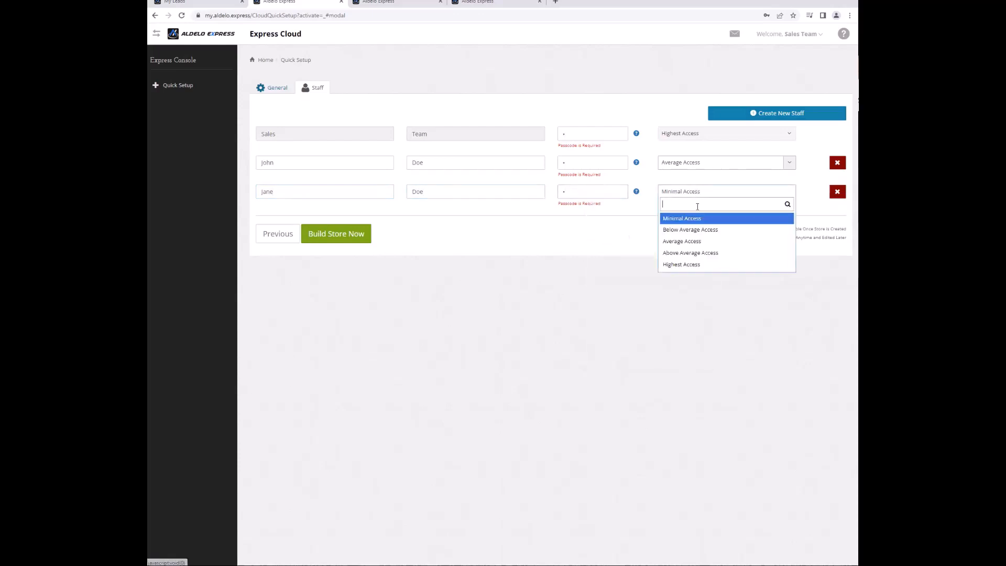
pyautogui.click(689, 251)
pyautogui.click(349, 238)
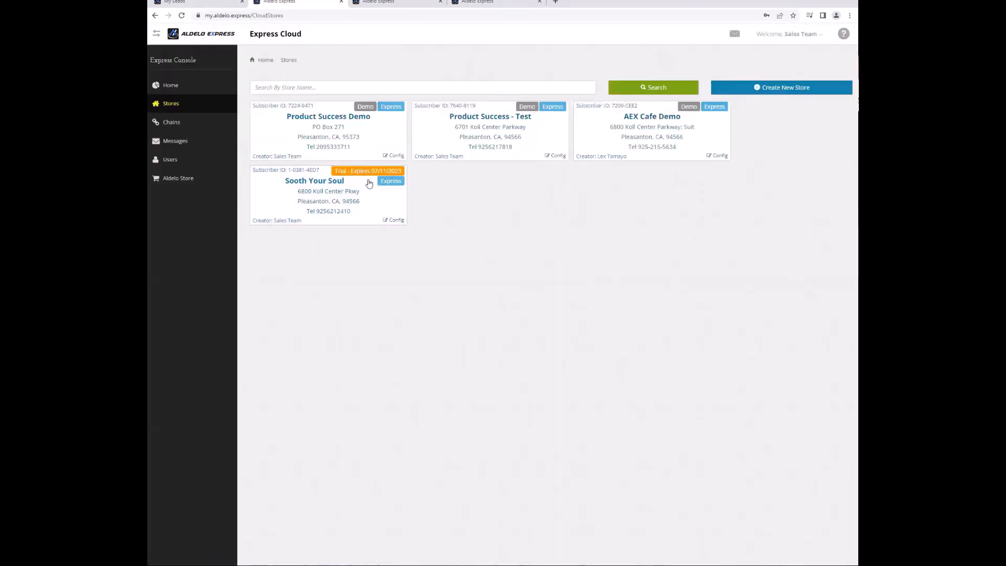
# Choose the Sooth Your Soul store card and confirm managing it now.
pyautogui.click(321, 205)
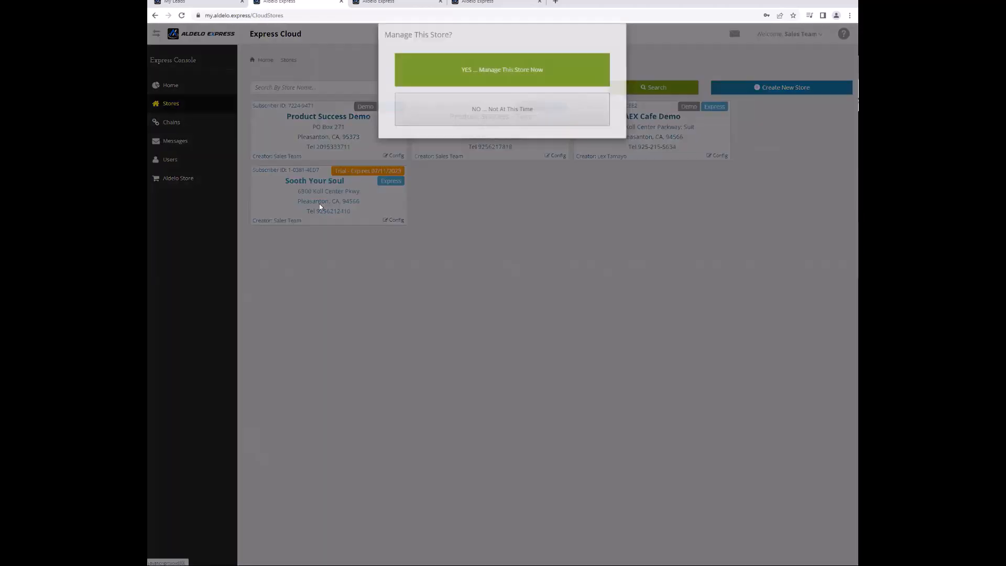
pyautogui.click(487, 97)
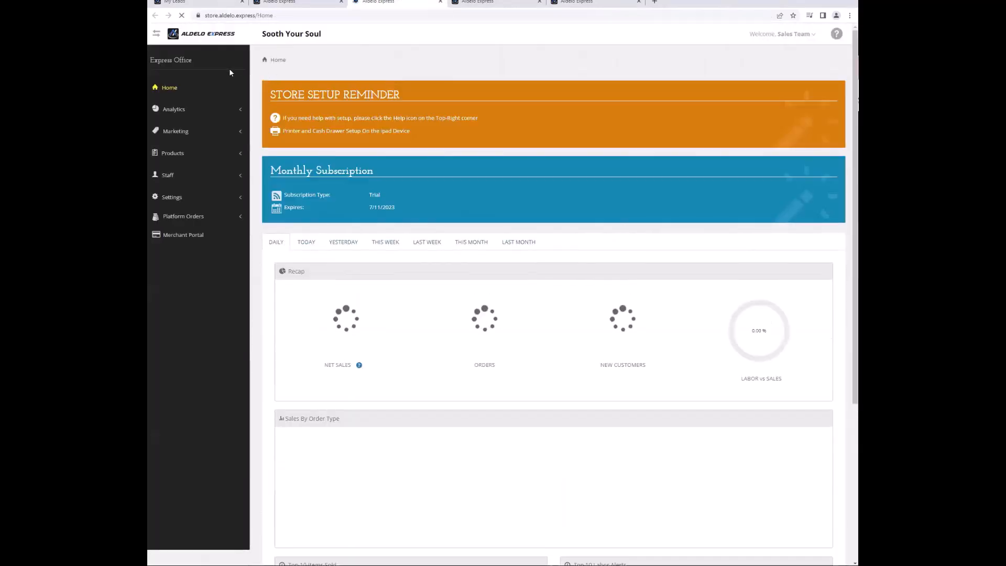
# Page through all three pages of the store's Customers list under Marketing.
pyautogui.click(193, 130)
pyautogui.click(189, 152)
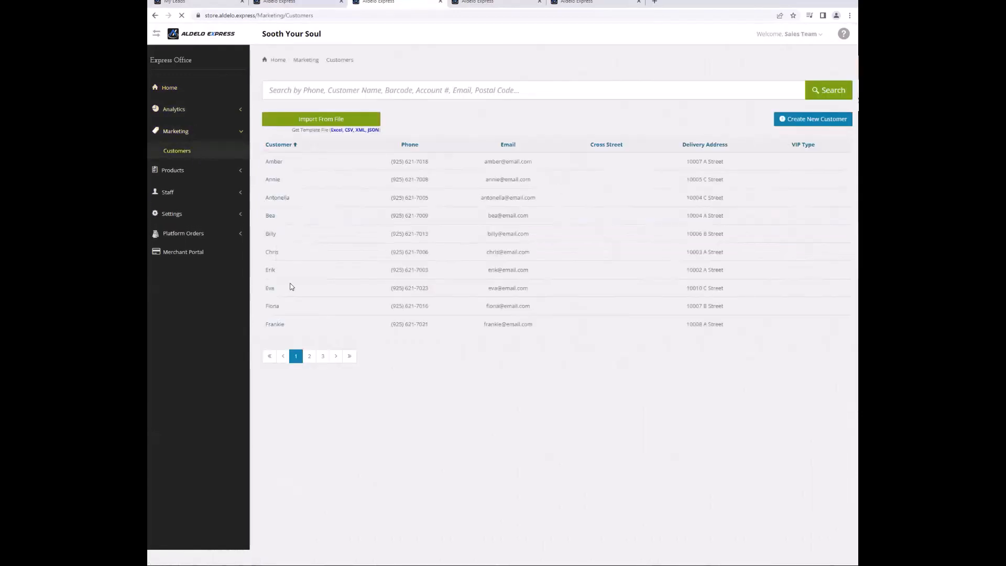
pyautogui.click(309, 356)
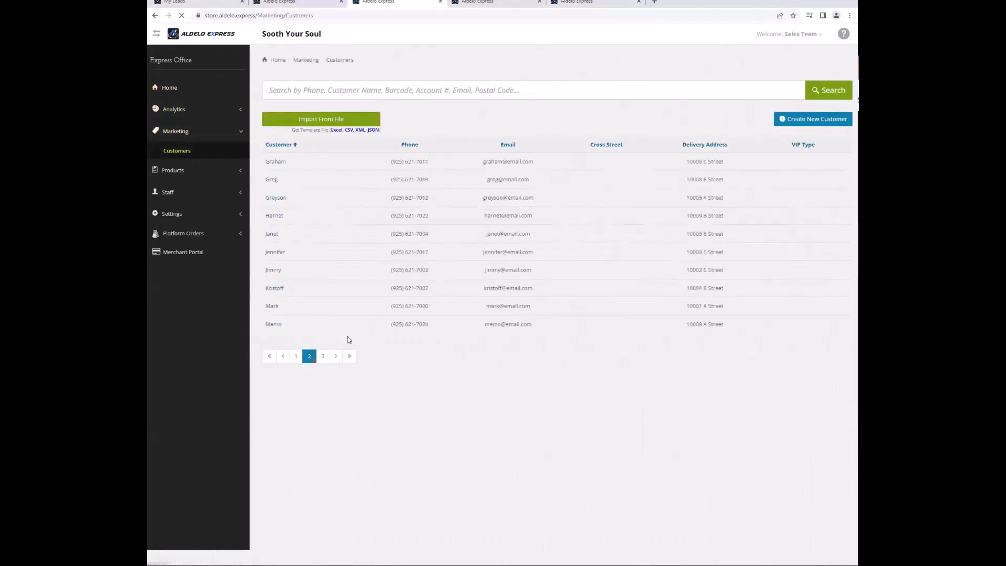
pyautogui.click(320, 360)
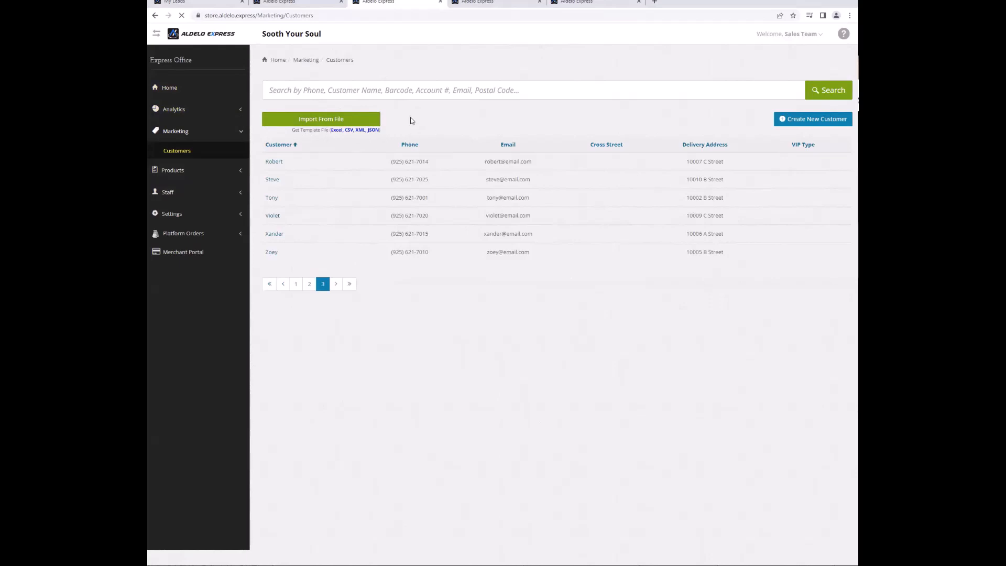
pyautogui.click(188, 174)
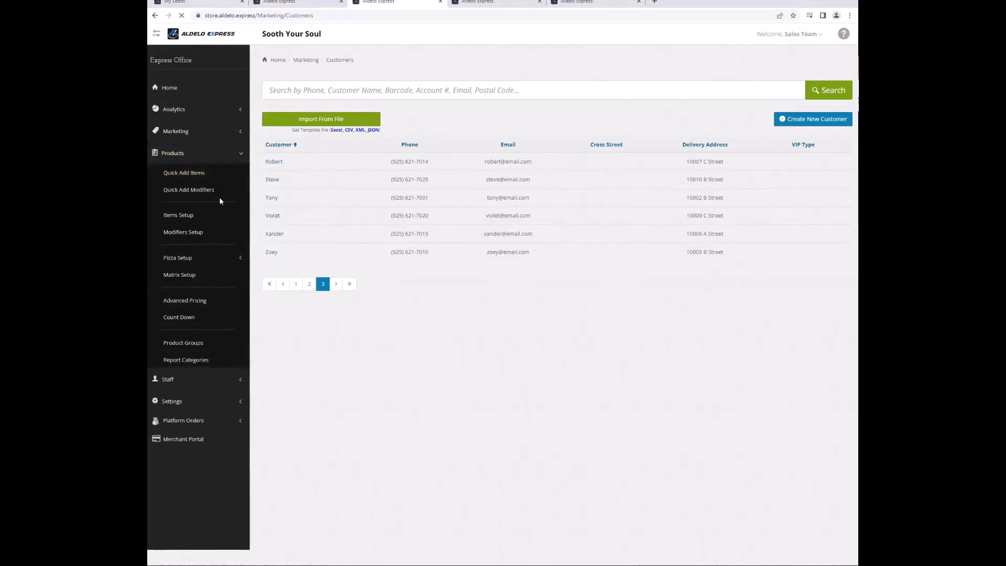
# Open Shrimp Po'Boy in the Sandwiches group and show its forced modifier Group 1.
pyautogui.click(189, 214)
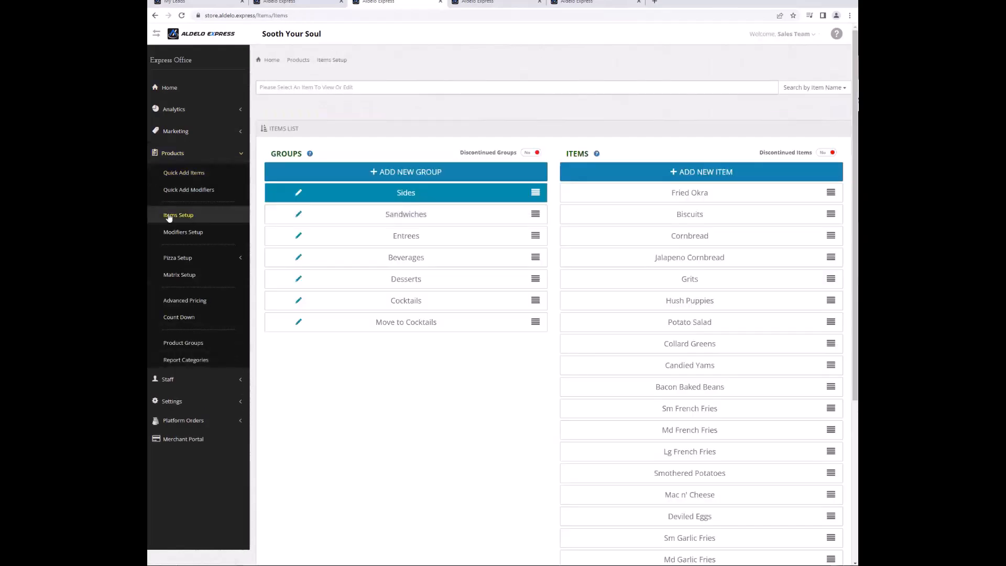
pyautogui.click(359, 219)
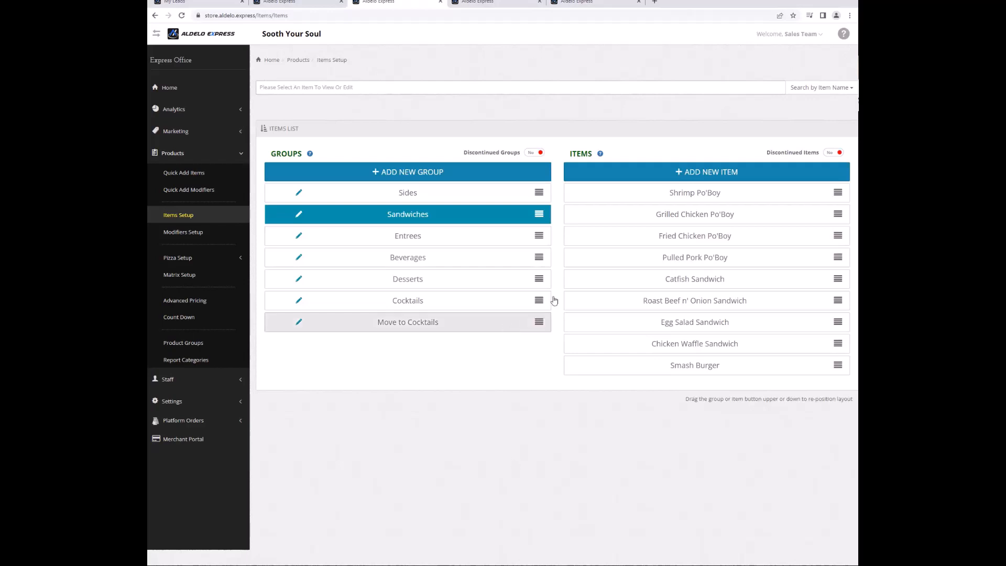
pyautogui.click(691, 195)
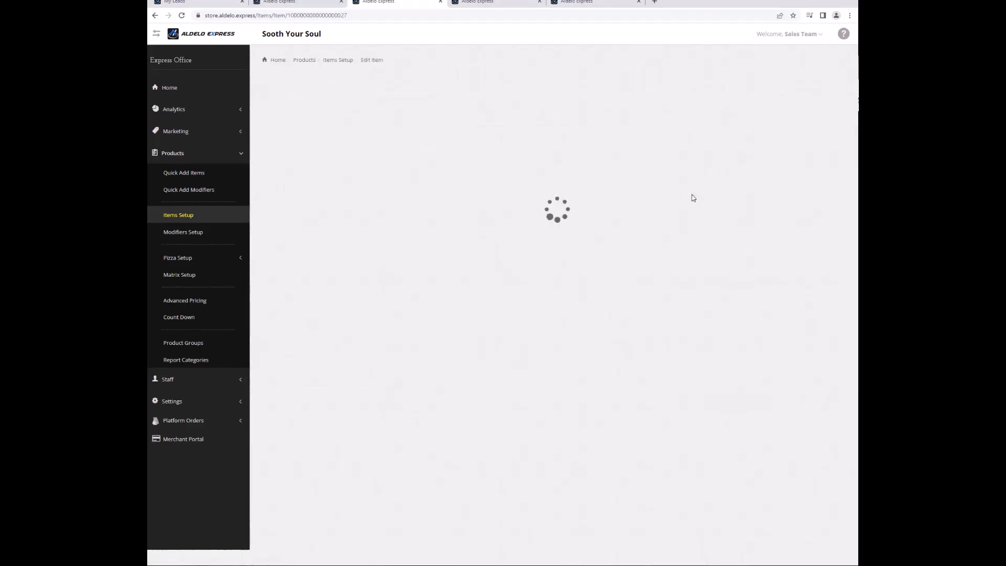
pyautogui.scroll(-3, 570, 278)
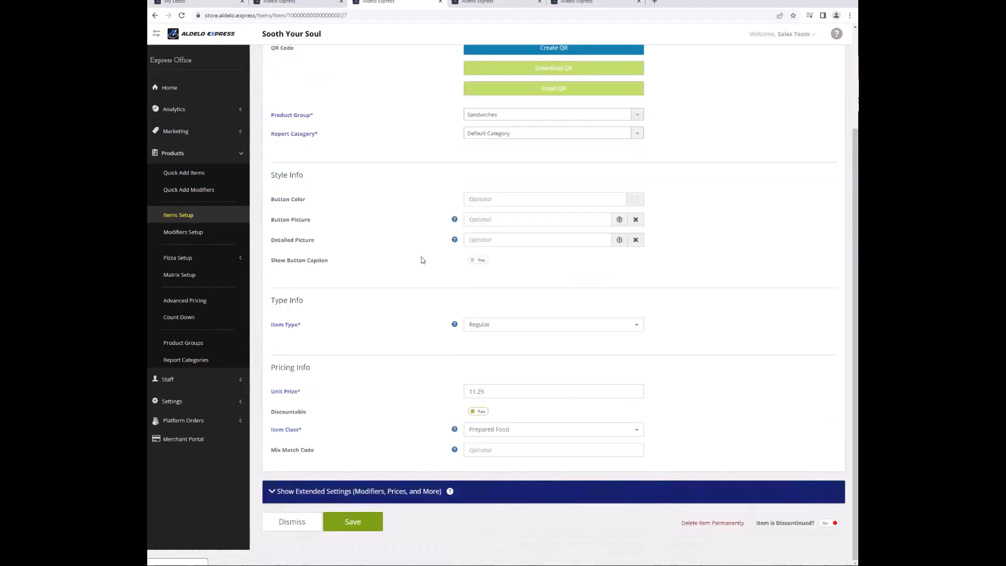
pyautogui.click(356, 491)
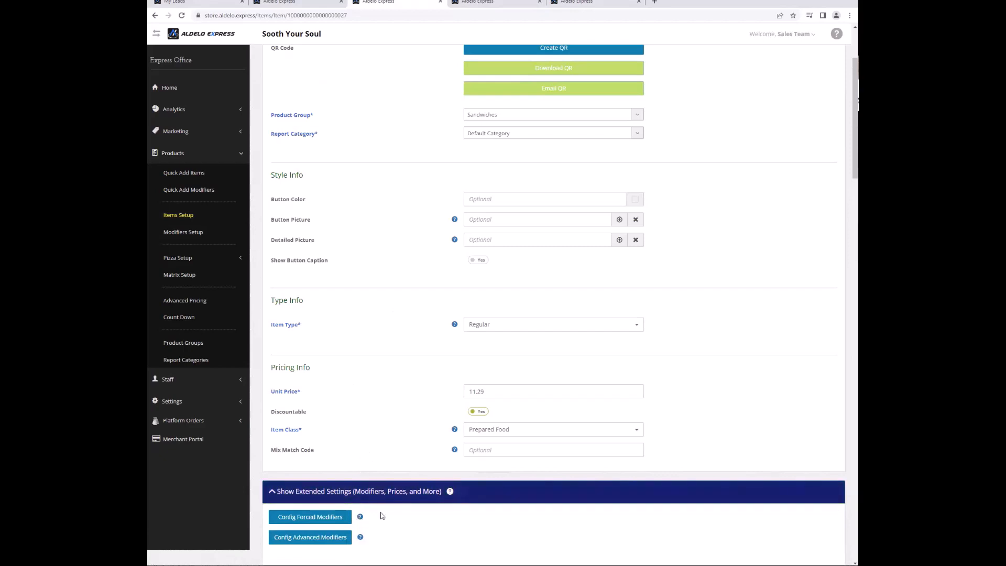
pyautogui.click(310, 517)
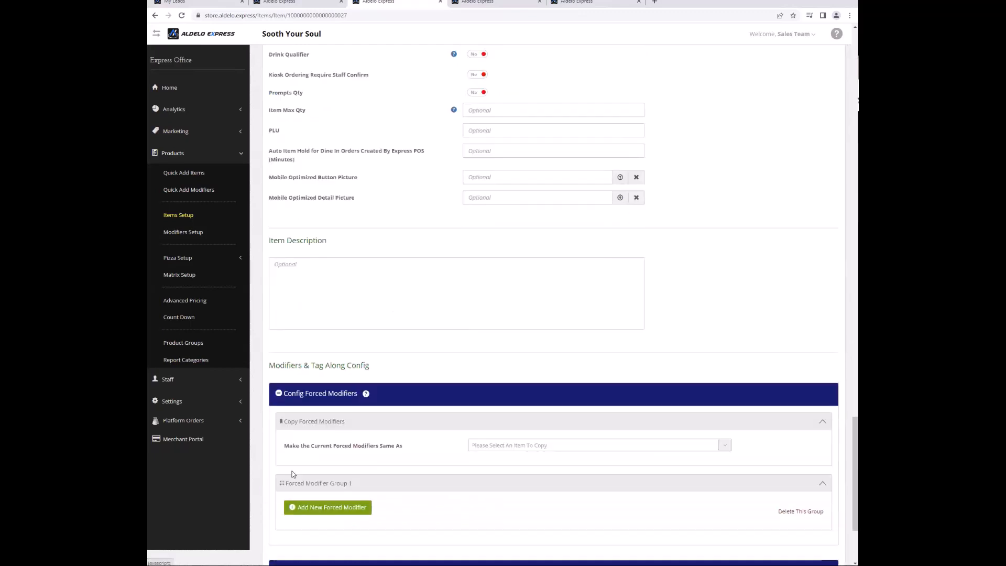
# Search modifiers for 'B' and add Honey Waffle Bread, Sourdough, Wheat and White to Forced Modifier Group 1.
pyautogui.click(328, 511)
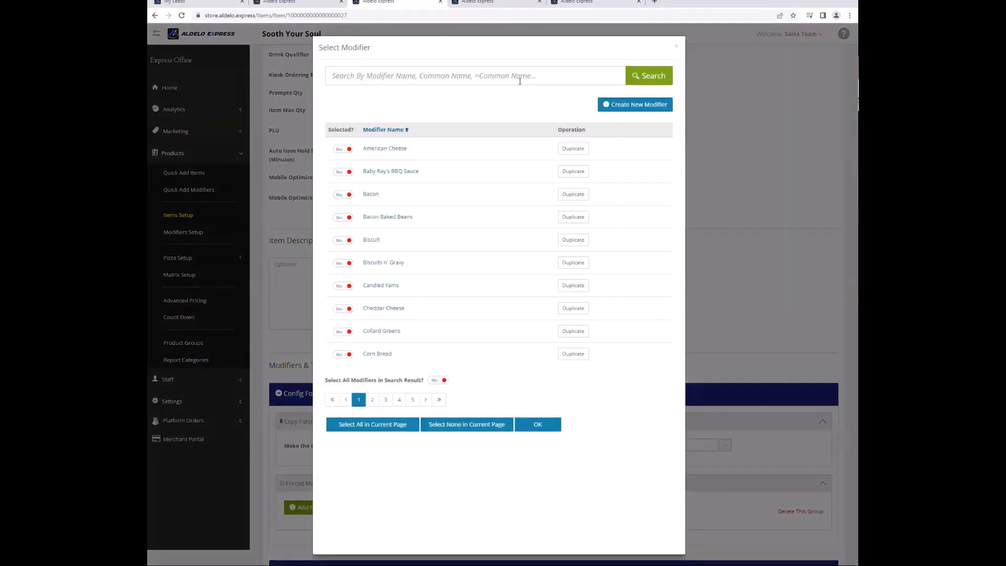
pyautogui.click(467, 76)
pyautogui.write('Bread')
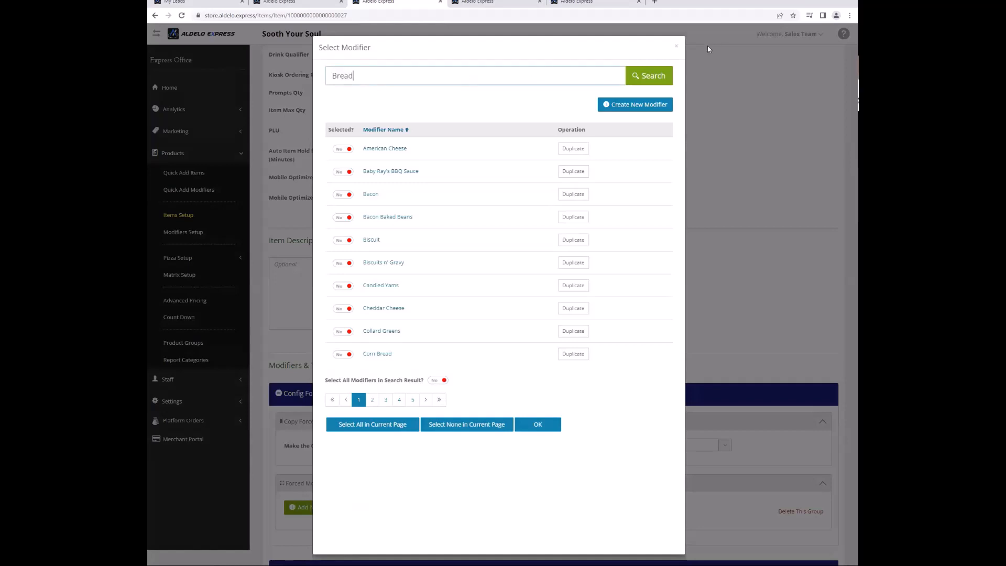
pyautogui.click(643, 78)
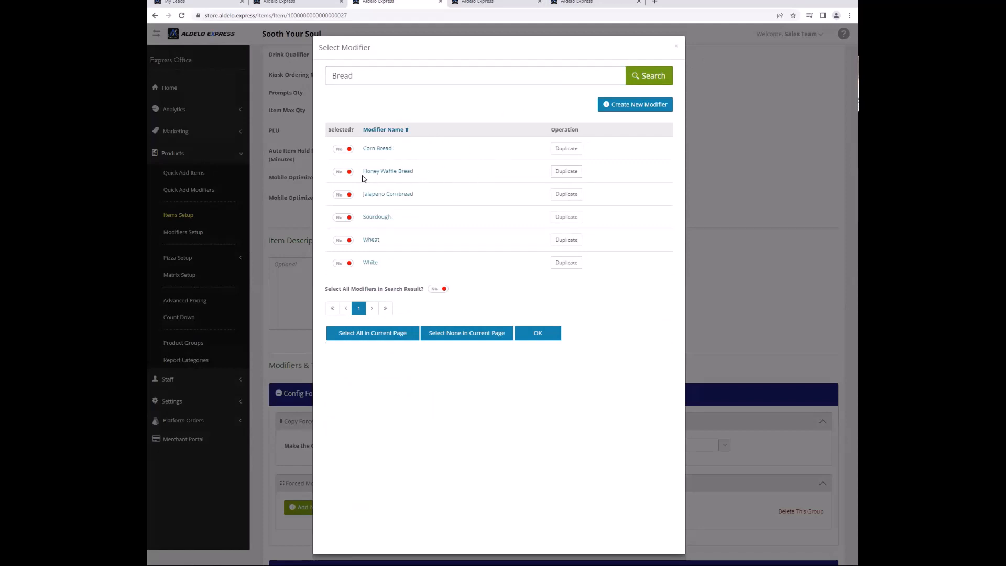
pyautogui.click(338, 178)
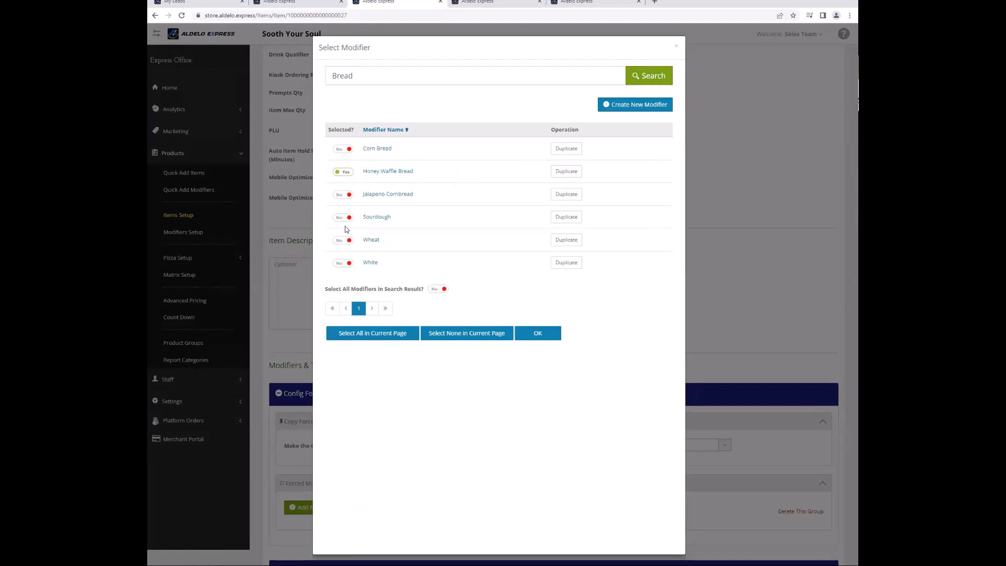
pyautogui.click(339, 241)
pyautogui.click(340, 264)
pyautogui.click(537, 333)
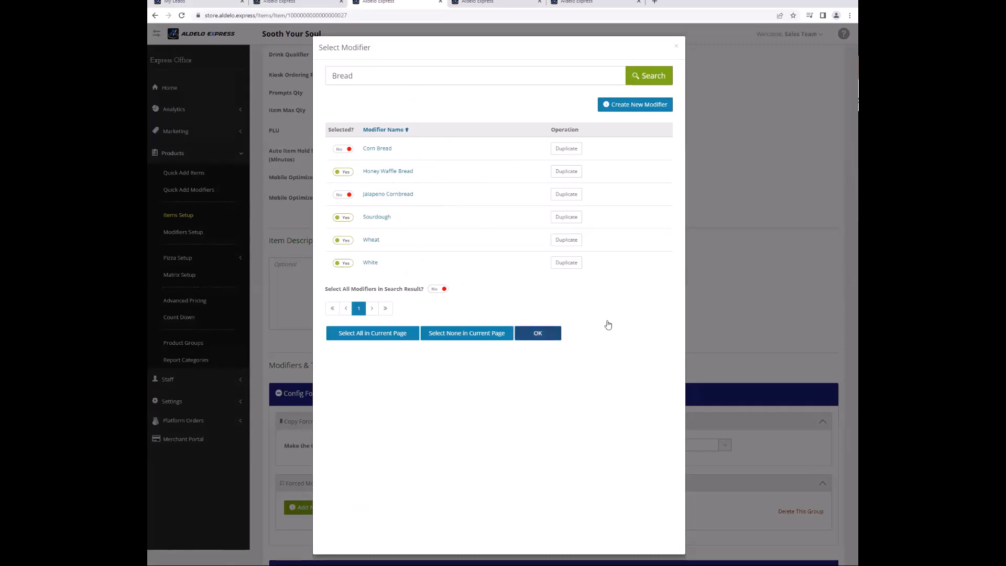
pyautogui.scroll(-3, 731, 367)
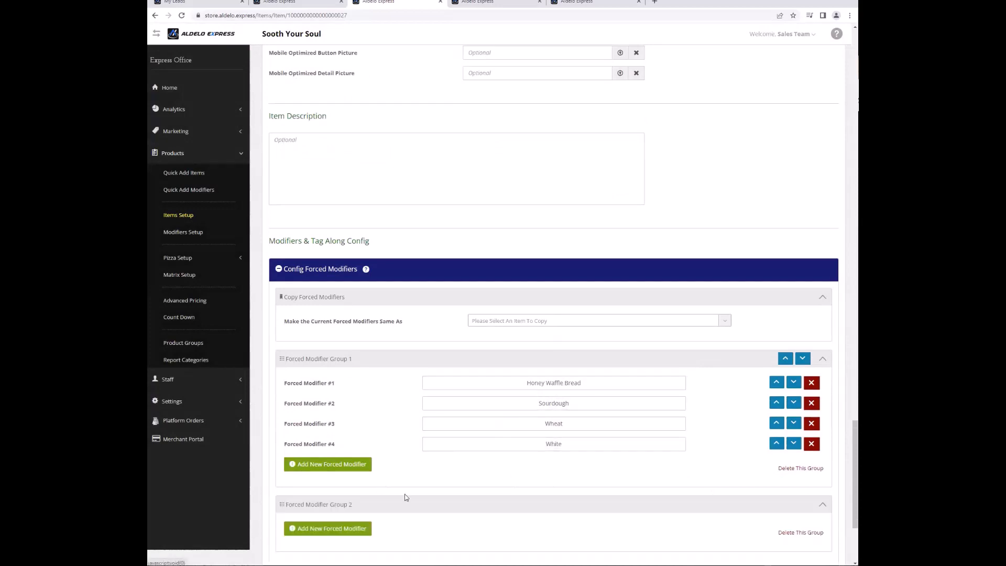
pyautogui.scroll(-2, 539, 478)
# Search for meat modifiers and add Bacon, Sausage, Crab and Shrimp to Forced Modifier Group 2.
pyautogui.click(343, 445)
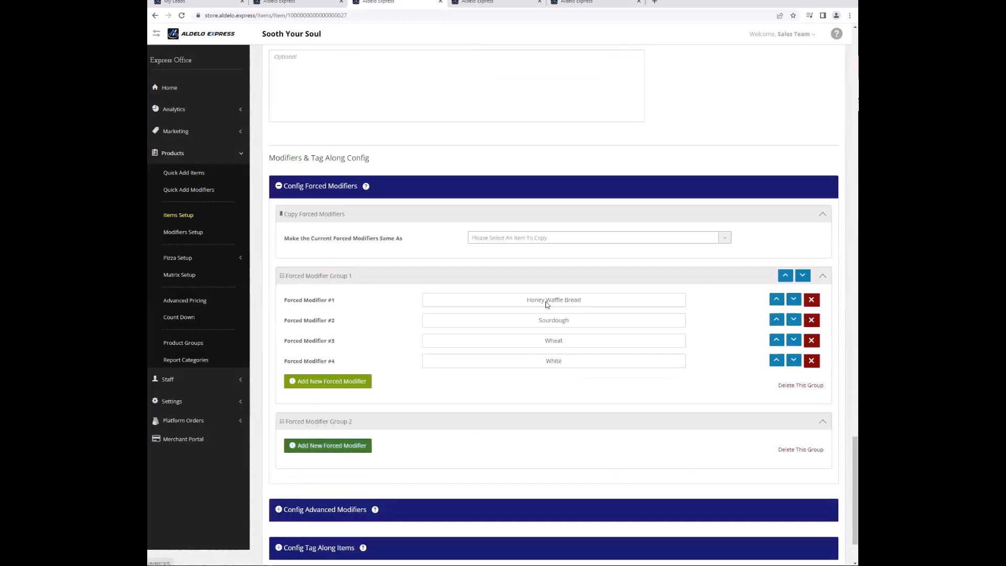
pyautogui.click(430, 79)
pyautogui.write('me')
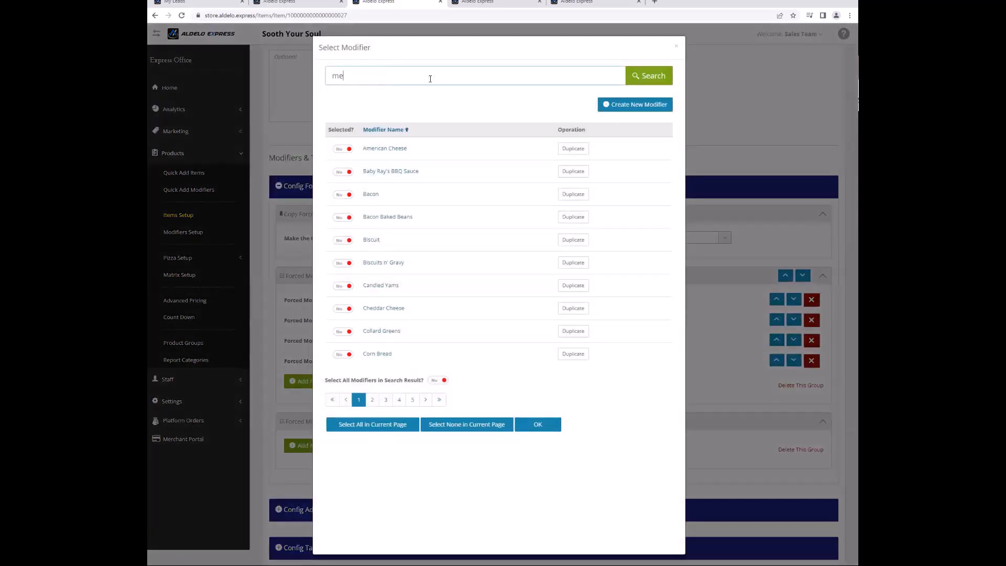
pyautogui.press('Return')
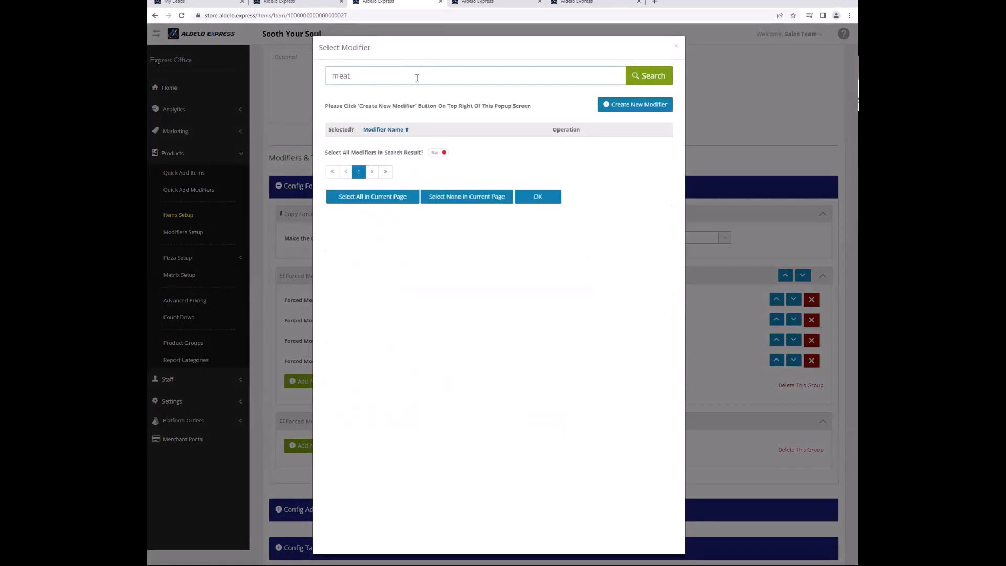
pyautogui.press('Return')
pyautogui.click(341, 150)
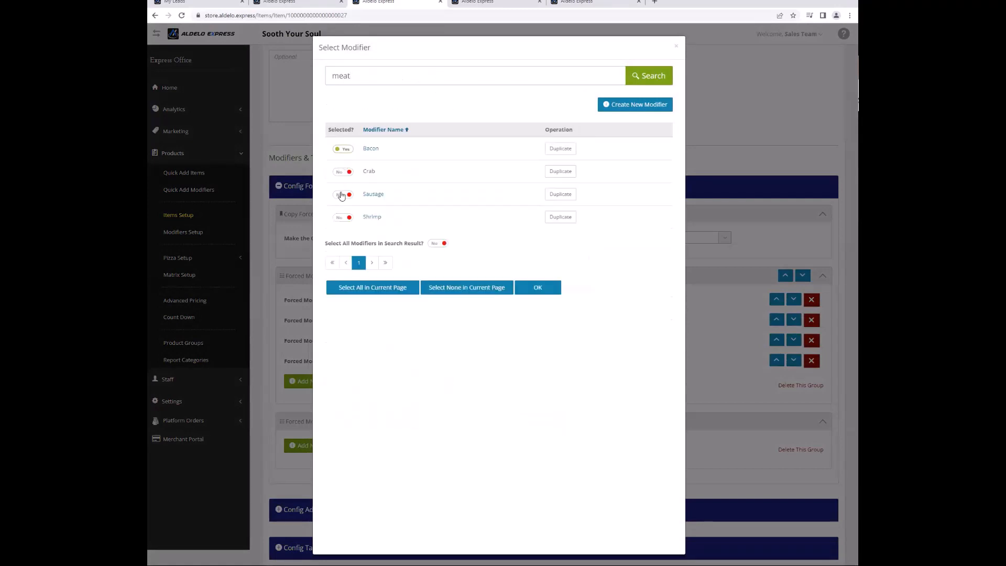
pyautogui.click(340, 196)
pyautogui.click(344, 173)
pyautogui.click(346, 219)
pyautogui.click(535, 288)
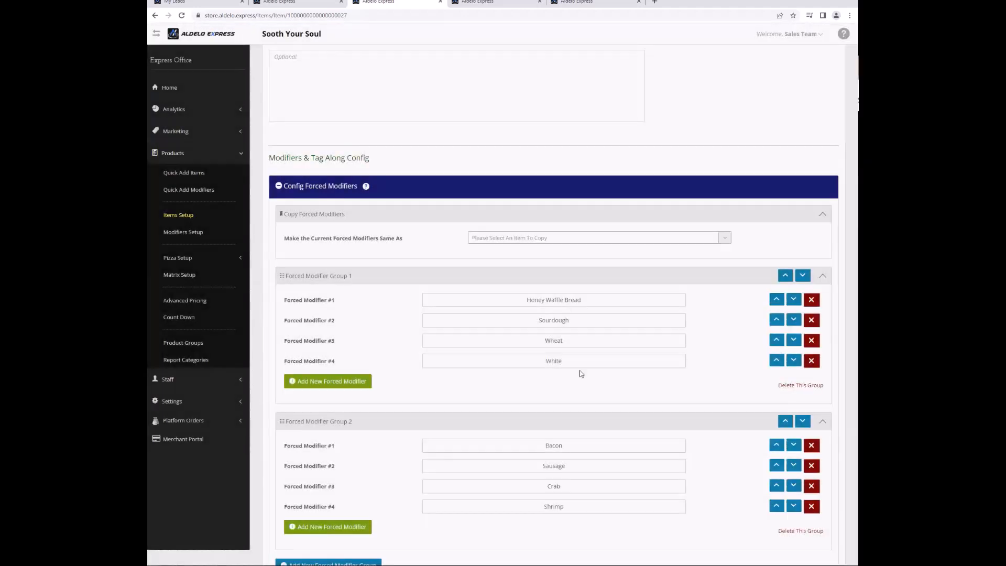
# Review and save the Bacon and Shrimp modifier settings, then save Shrimp Po'Boy.
pyautogui.click(555, 446)
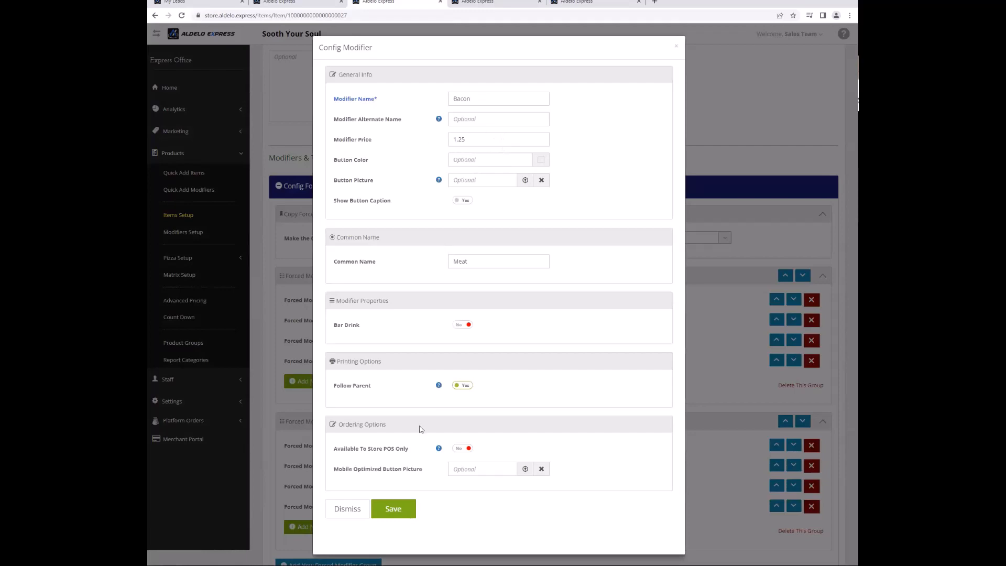
pyautogui.click(405, 508)
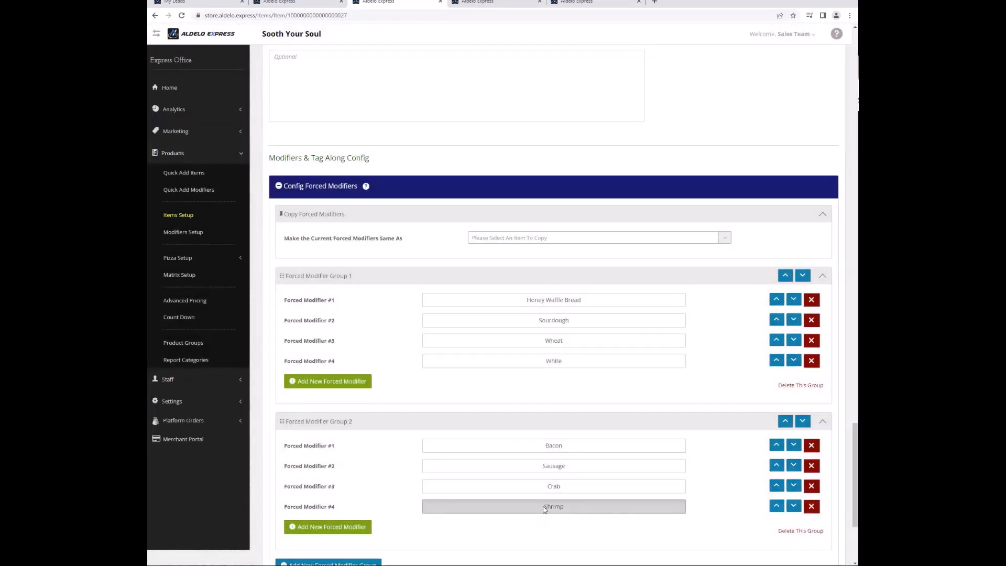
pyautogui.click(547, 506)
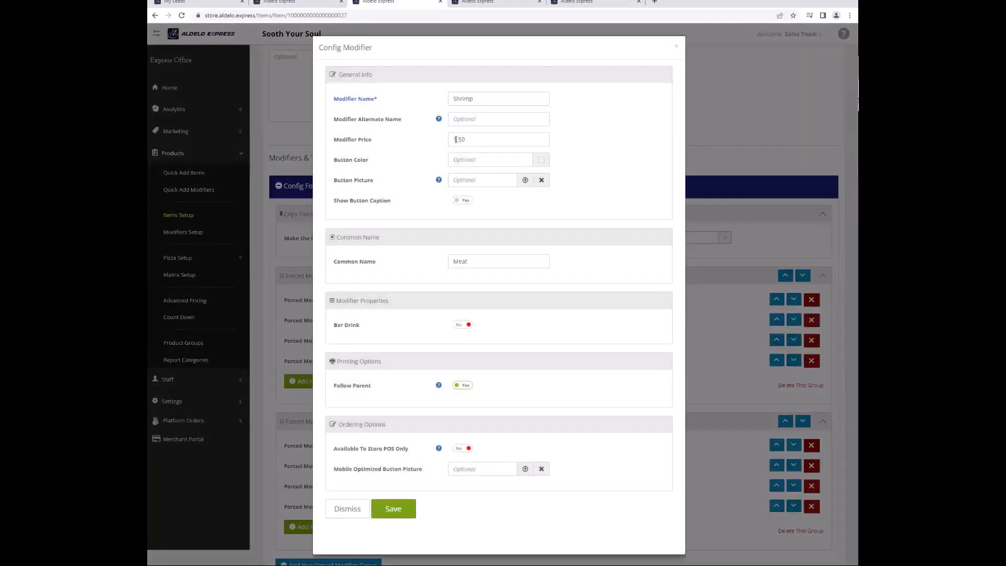
pyautogui.click(393, 508)
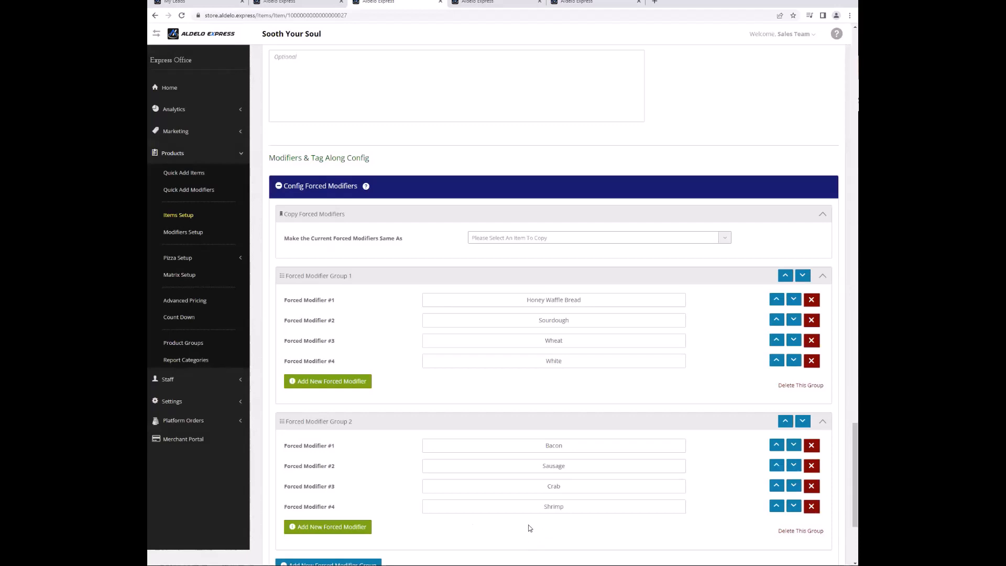
pyautogui.scroll(-1, 318, 513)
pyautogui.scroll(-3, 320, 514)
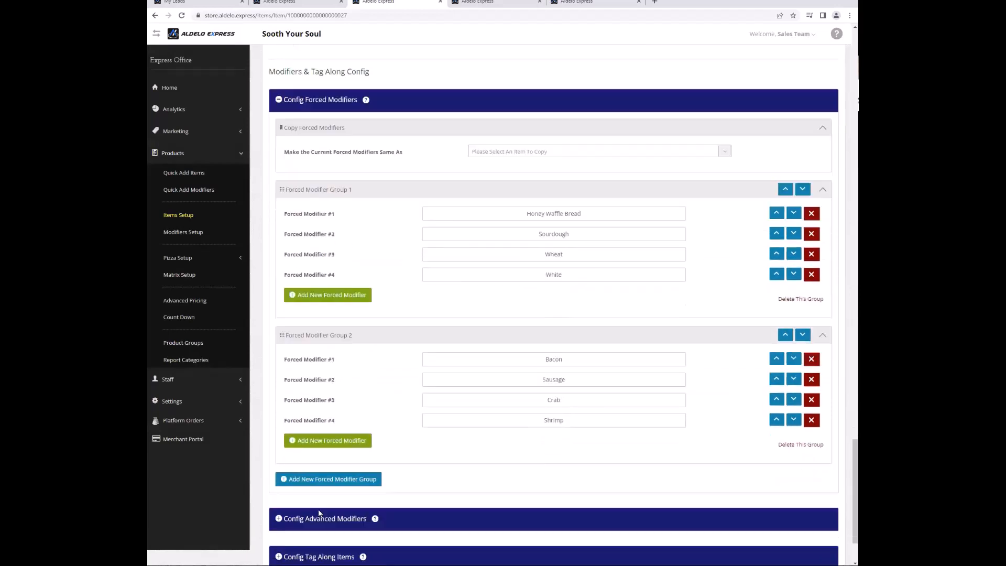
pyautogui.click(346, 524)
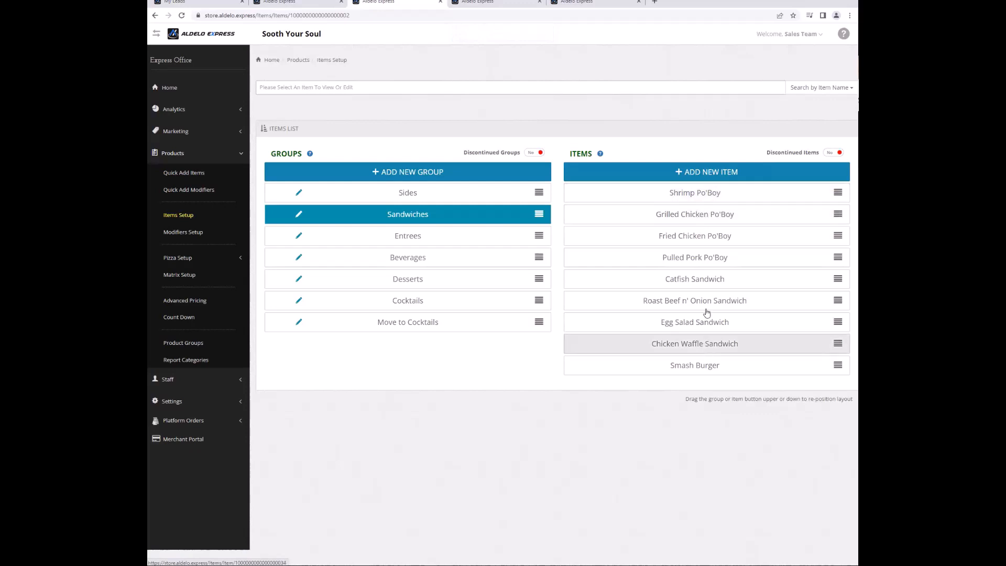
# In Grilled Chicken Po'Boy's forced modifier config, duplicate the forced modifiers from Shrimp Po'Boy.
pyautogui.click(707, 216)
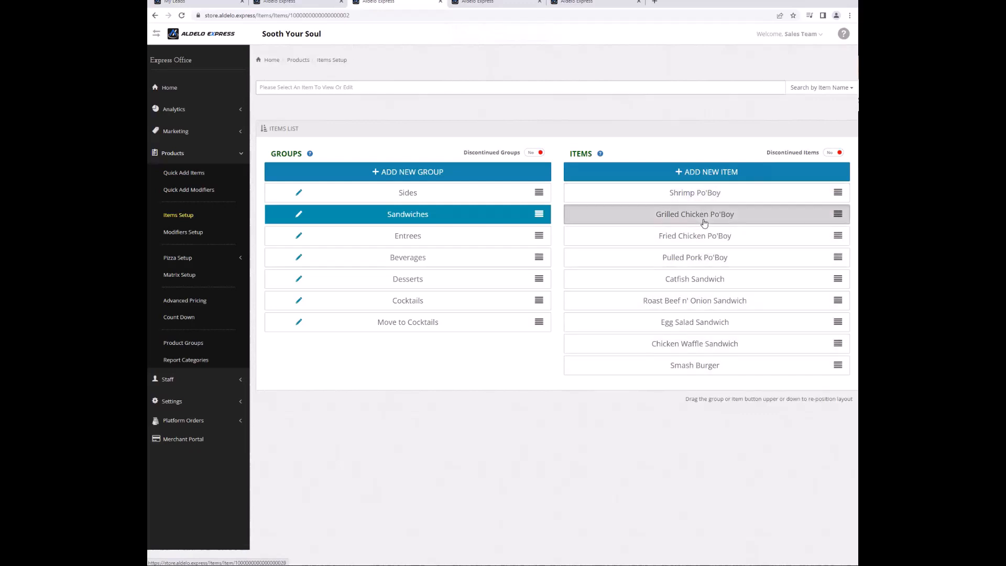
pyautogui.scroll(-3, 673, 203)
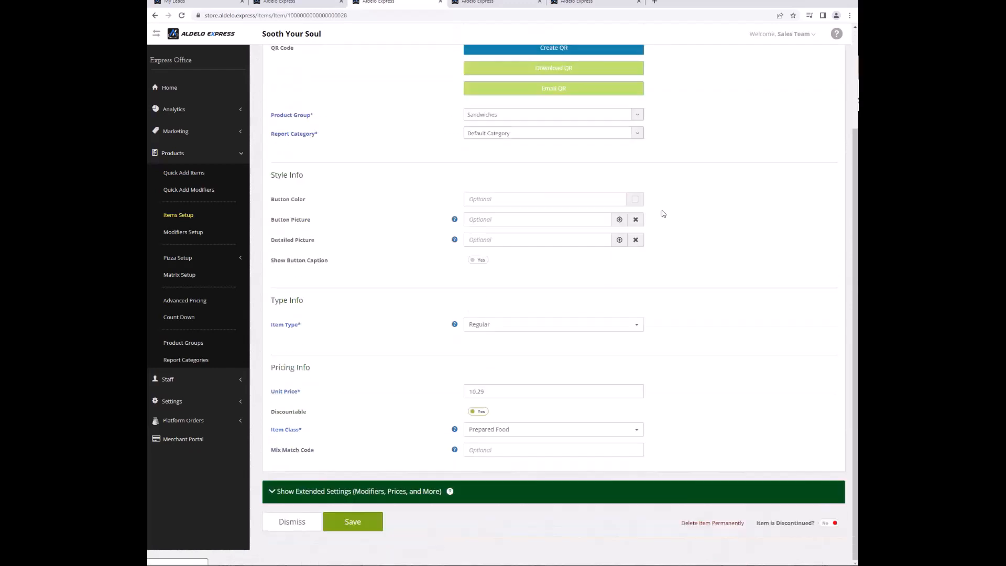
pyautogui.click(403, 494)
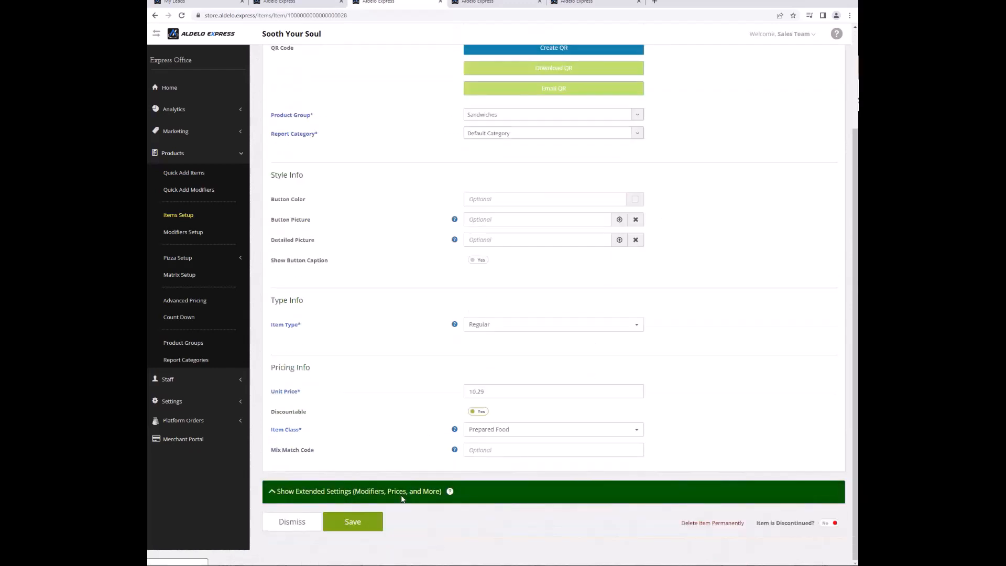
pyautogui.click(313, 517)
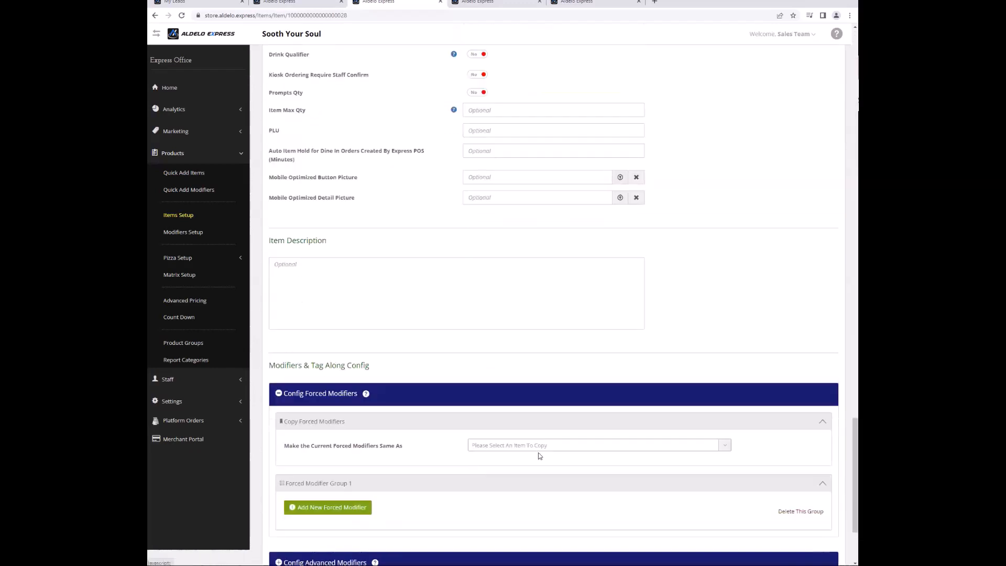
pyautogui.click(560, 445)
pyautogui.write('shr')
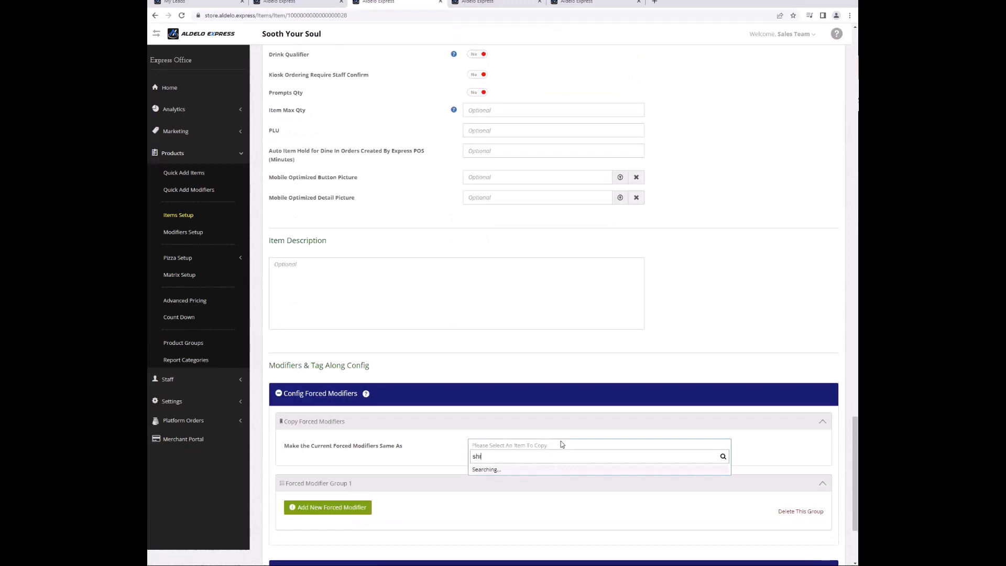
pyautogui.press('Return')
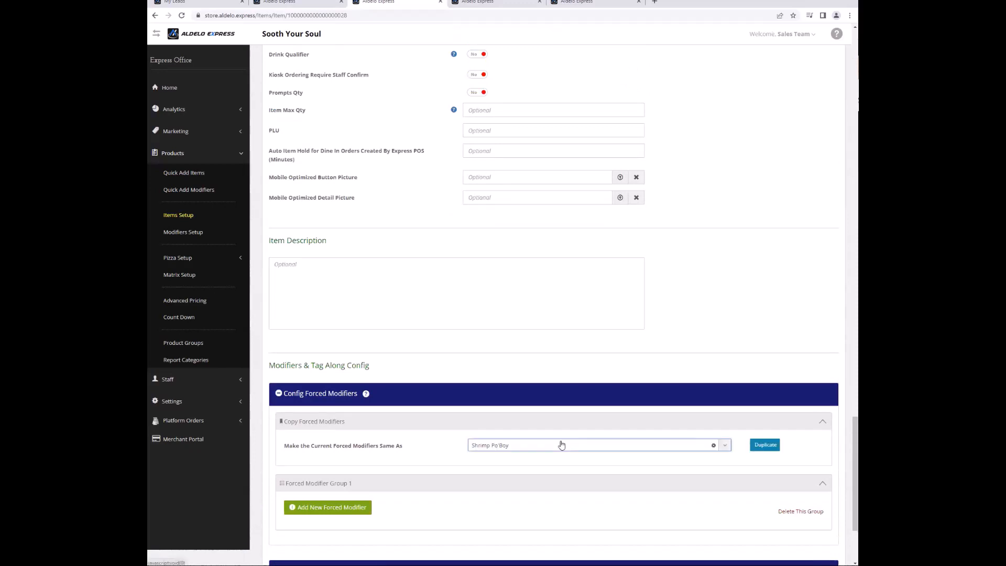
pyautogui.click(764, 445)
pyautogui.scroll(-4, 663, 457)
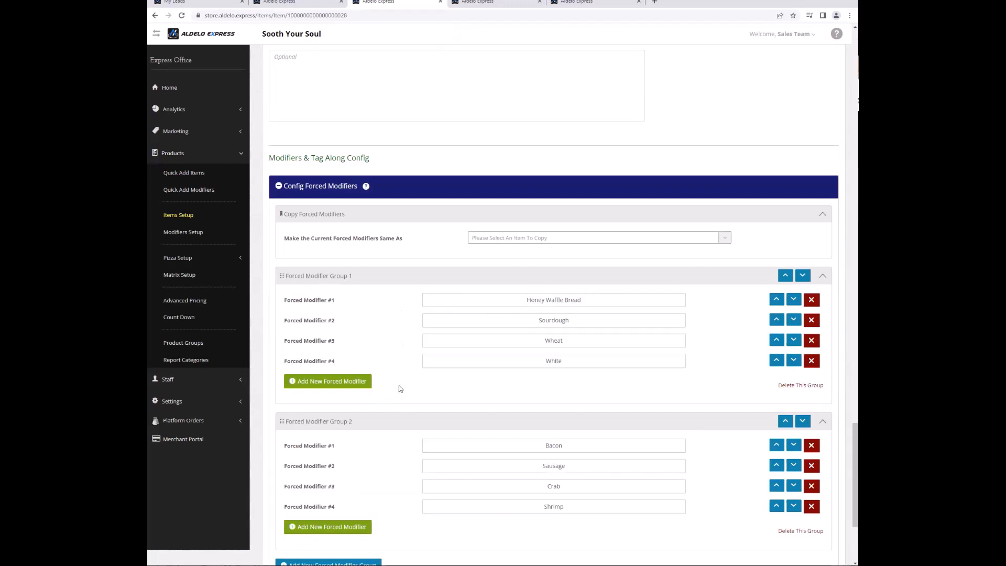
pyautogui.scroll(-2, 407, 386)
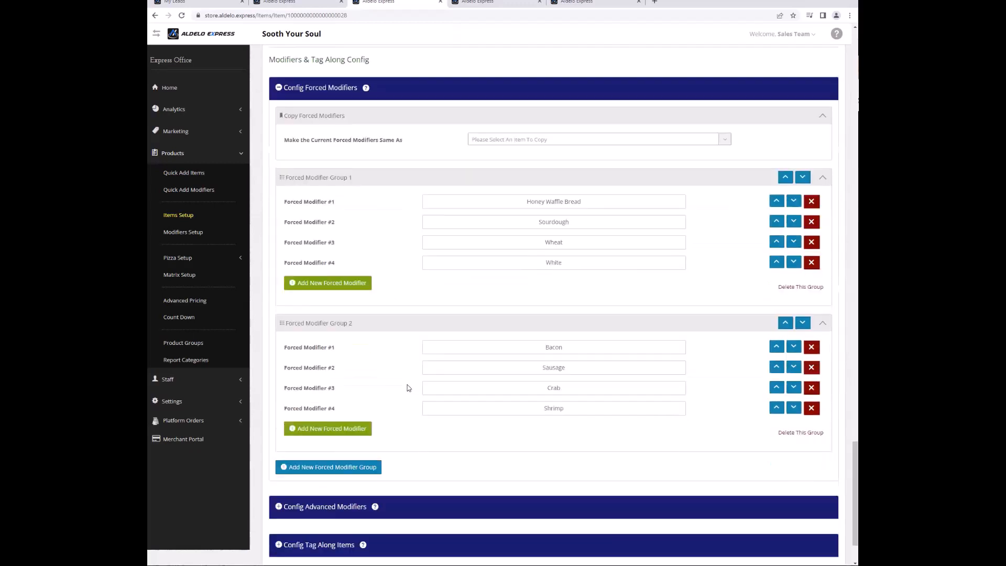
pyautogui.scroll(-1, 407, 425)
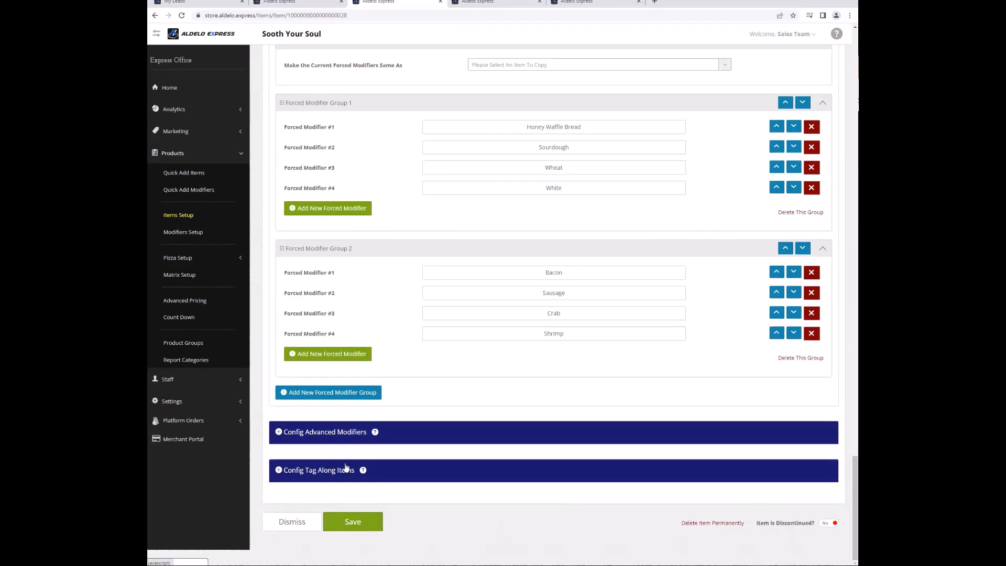
pyautogui.click(332, 433)
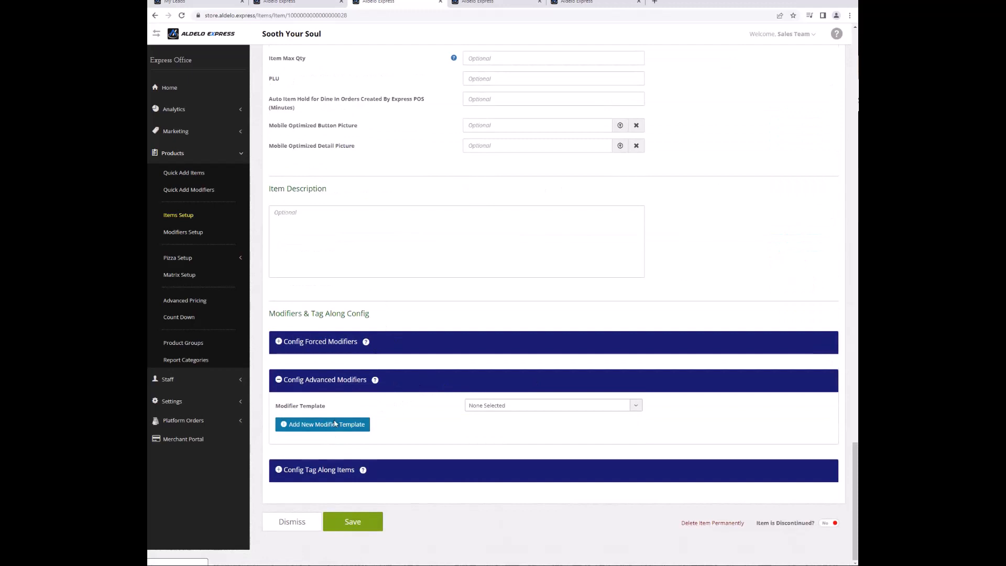
# Start a new advanced modifier template named Sandwiches.
pyautogui.click(493, 408)
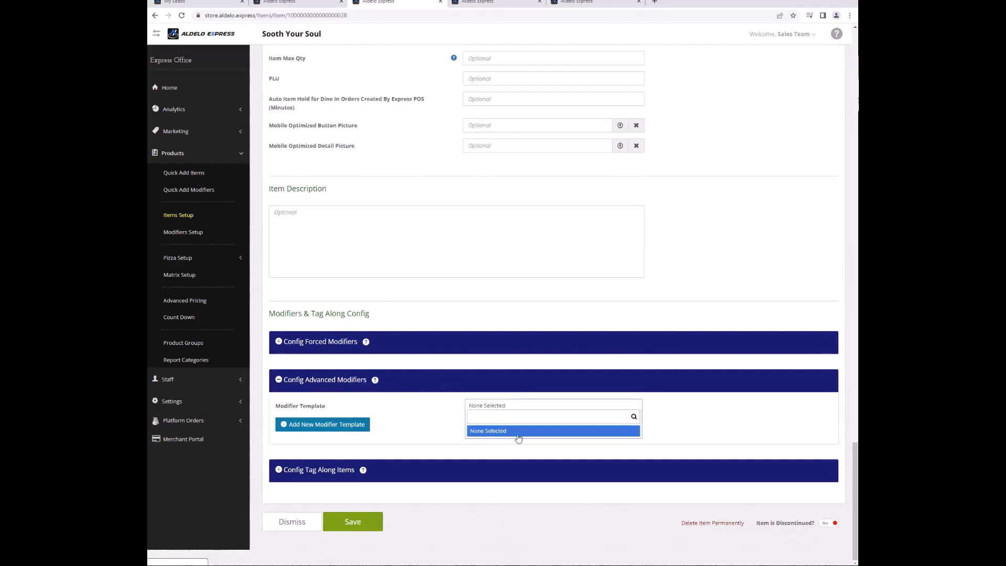
pyautogui.click(349, 427)
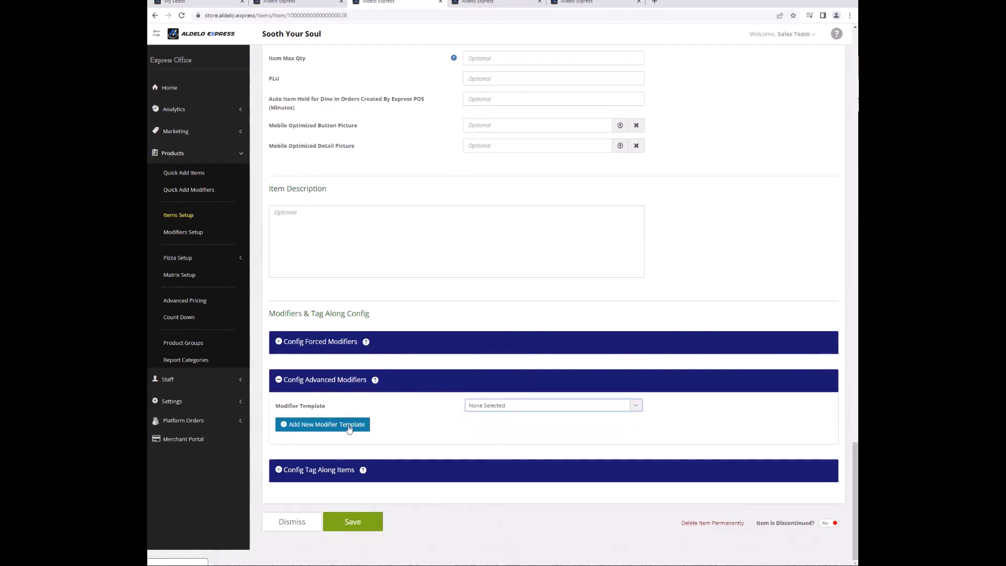
pyautogui.click(348, 428)
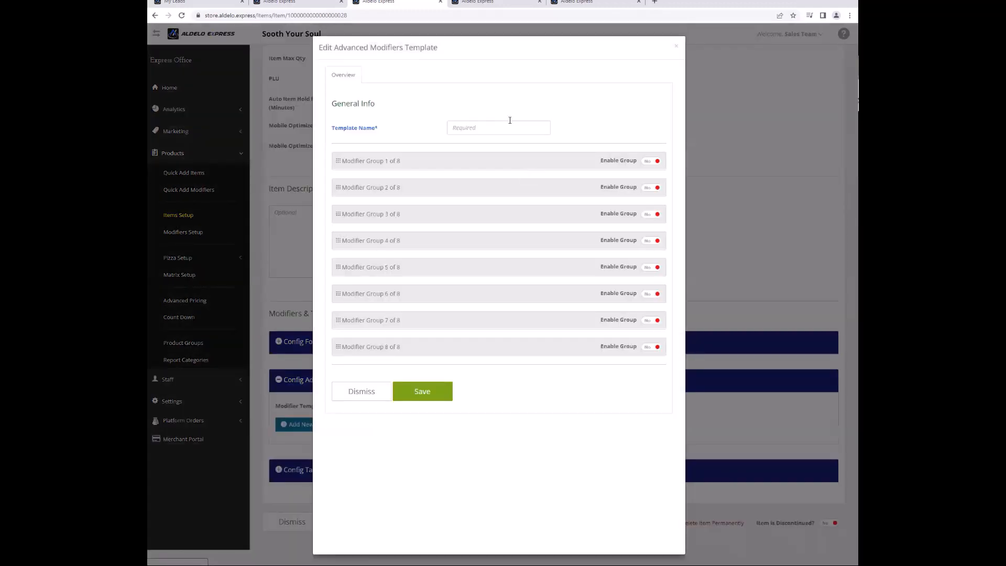
pyautogui.click(507, 121)
pyautogui.write('Sand')
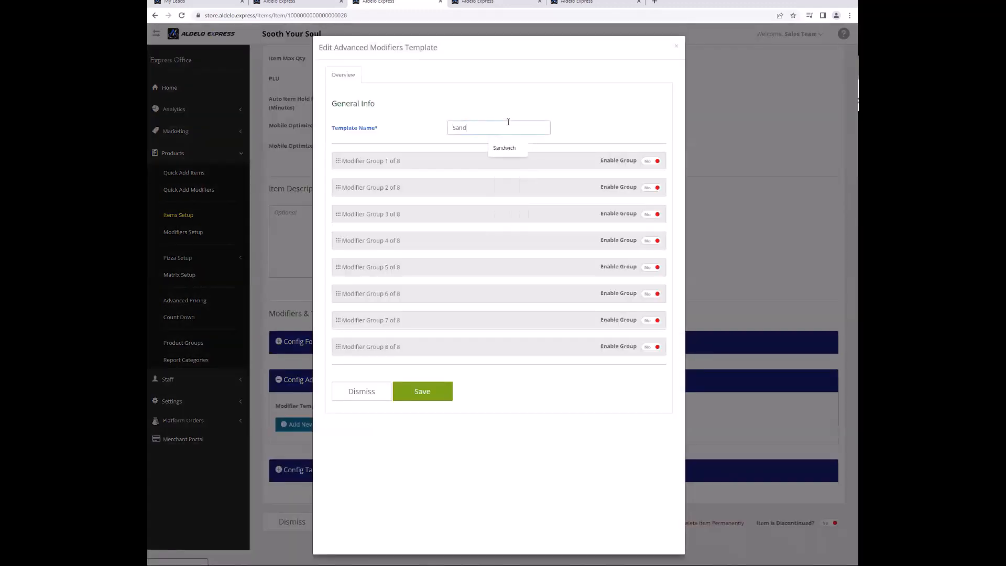
pyautogui.write('wiches')
# Enable the first modifier group, name it Fries, and set Max Selections Count to 1.
pyautogui.click(652, 161)
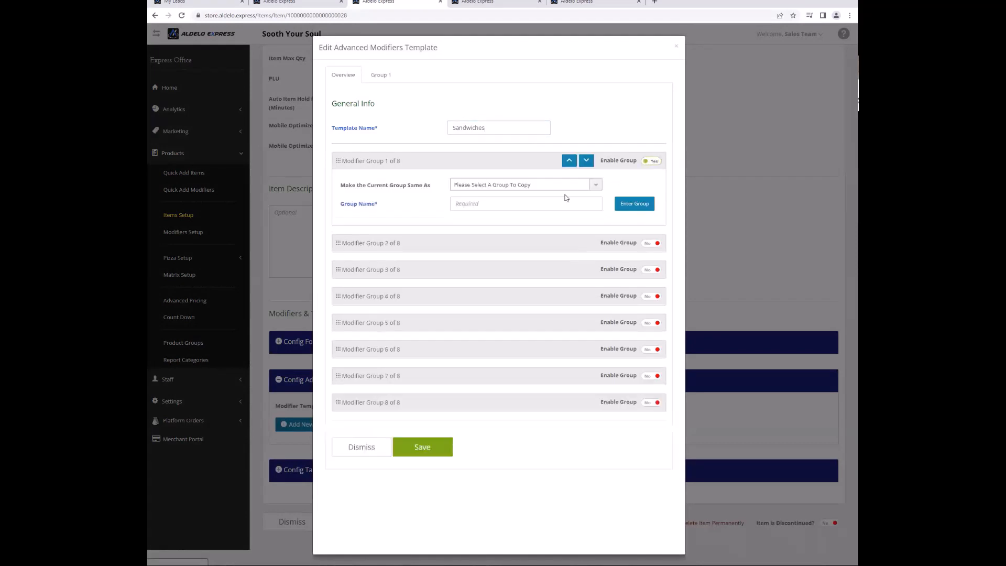
pyautogui.click(561, 208)
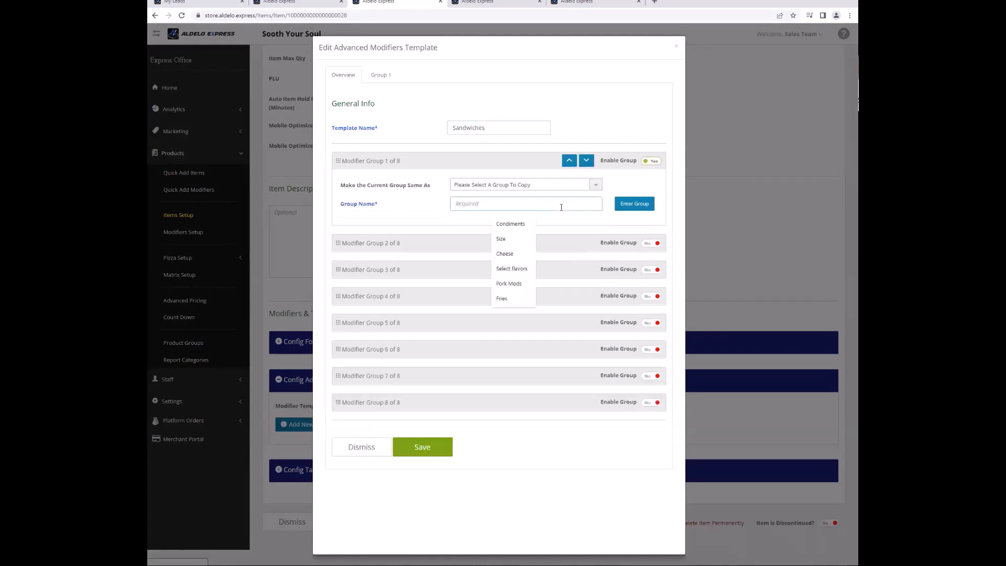
pyautogui.write('Fries')
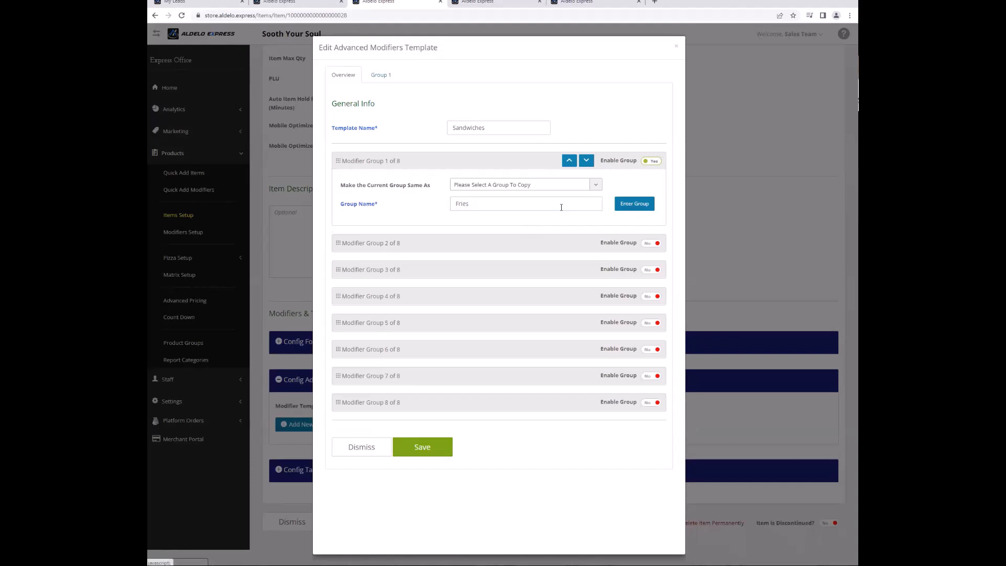
pyautogui.press('Return')
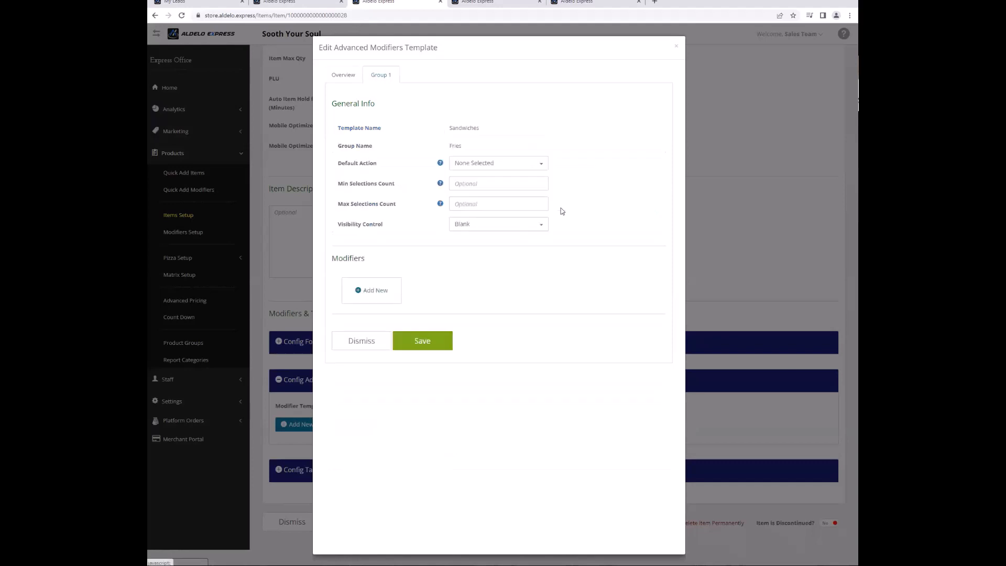
pyautogui.click(472, 204)
pyautogui.write('1')
# Add Sm French Fries as a modifier in the Fries group.
pyautogui.click(381, 293)
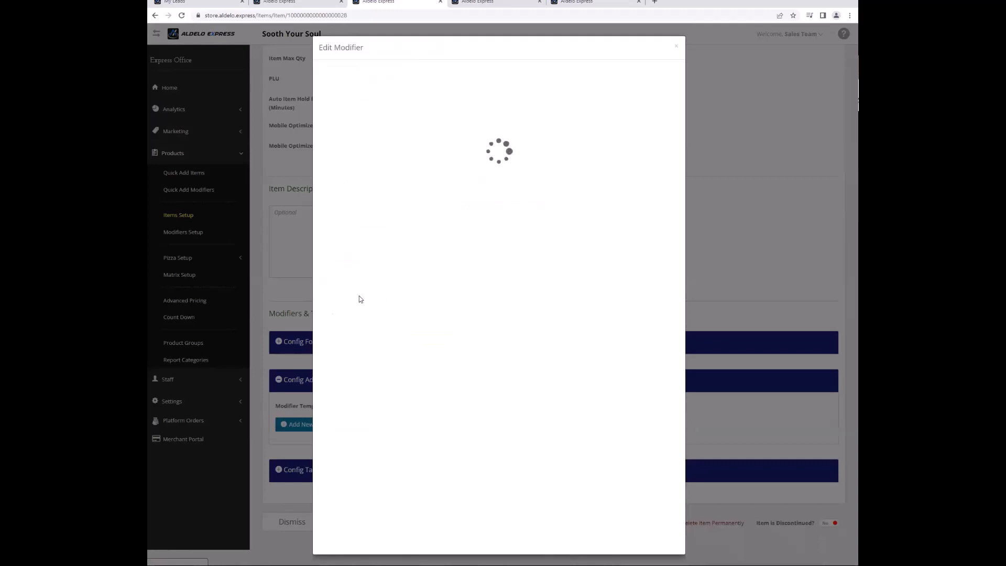
pyautogui.click(496, 235)
pyautogui.write('fre')
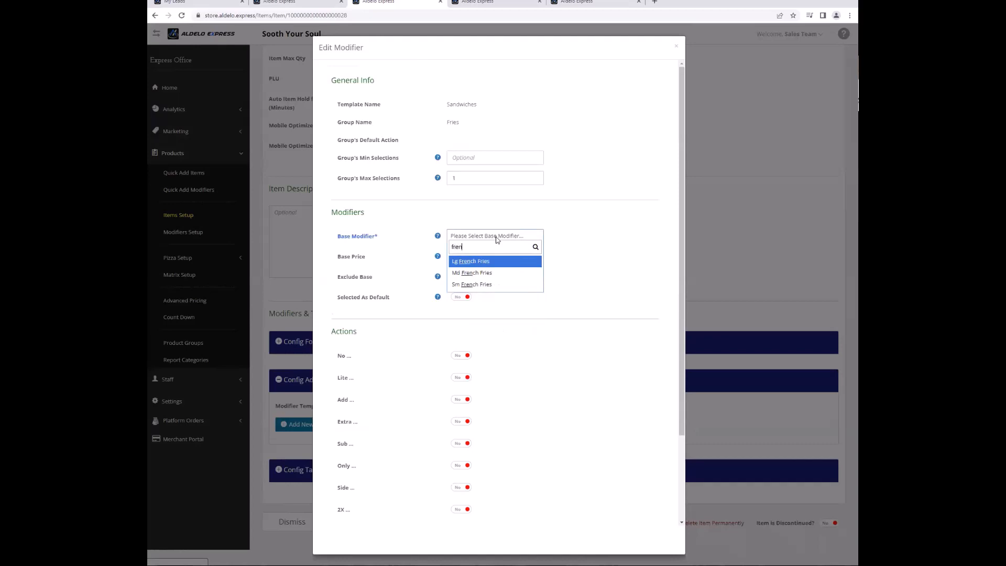
pyautogui.write('n')
pyautogui.press('Down')
pyautogui.press('Down')
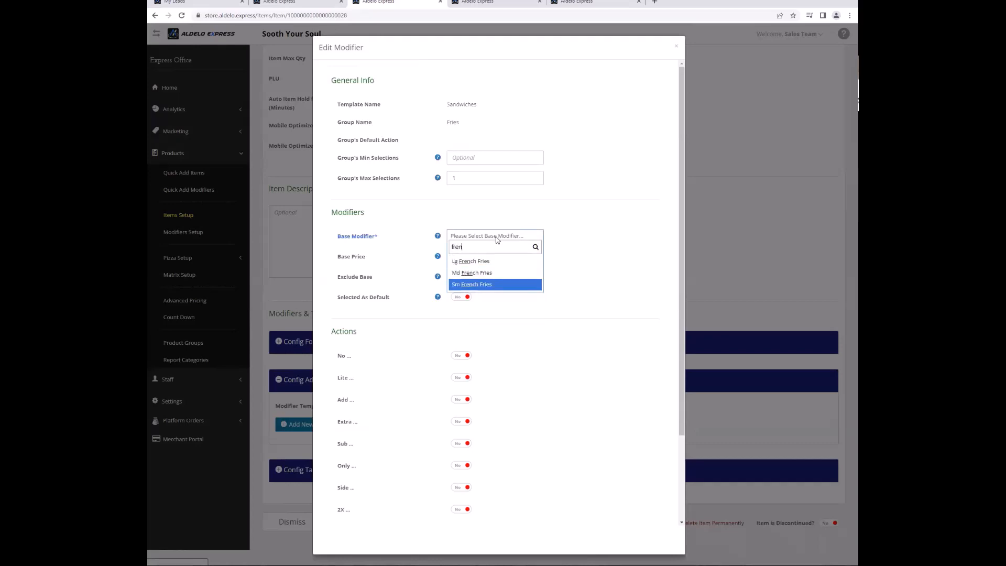
pyautogui.press('Return')
pyautogui.scroll(-3, 465, 308)
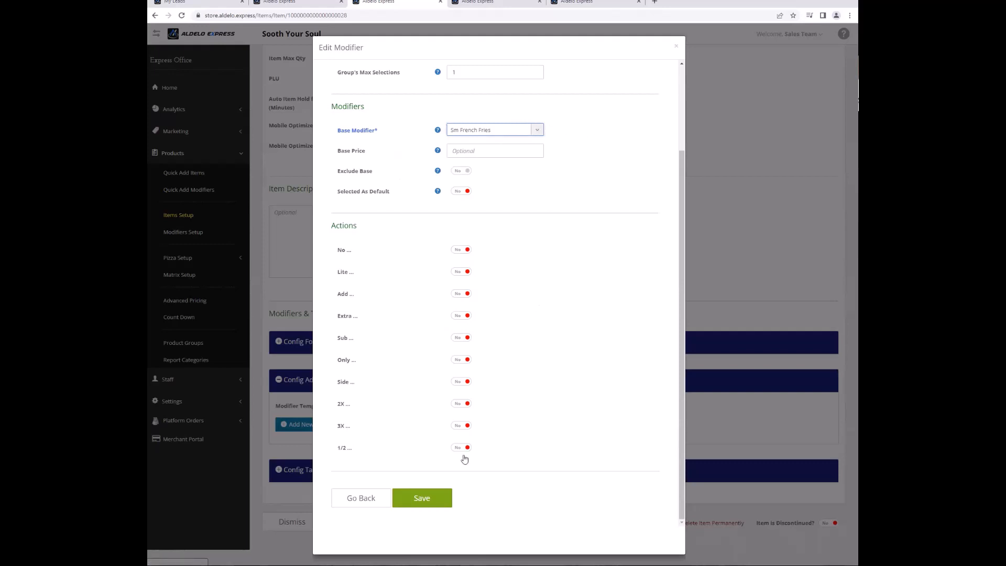
pyautogui.click(446, 492)
# Add Md French Fries to the Fries group with base price 0.75.
pyautogui.click(449, 290)
pyautogui.click(466, 239)
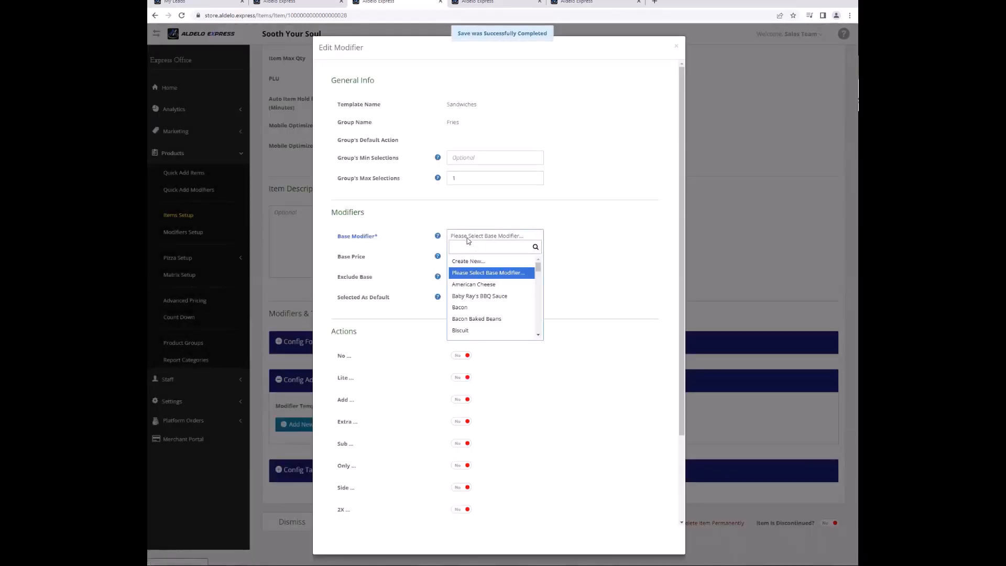
pyautogui.write('fre')
pyautogui.press('Down')
pyautogui.press('Return')
pyautogui.click(473, 256)
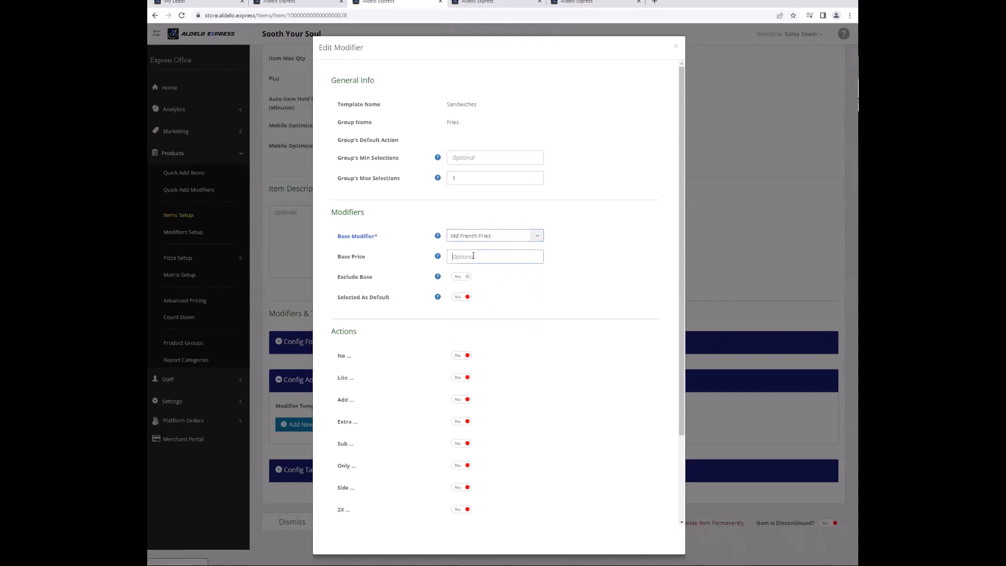
pyautogui.write('0.75')
pyautogui.scroll(-2, 414, 272)
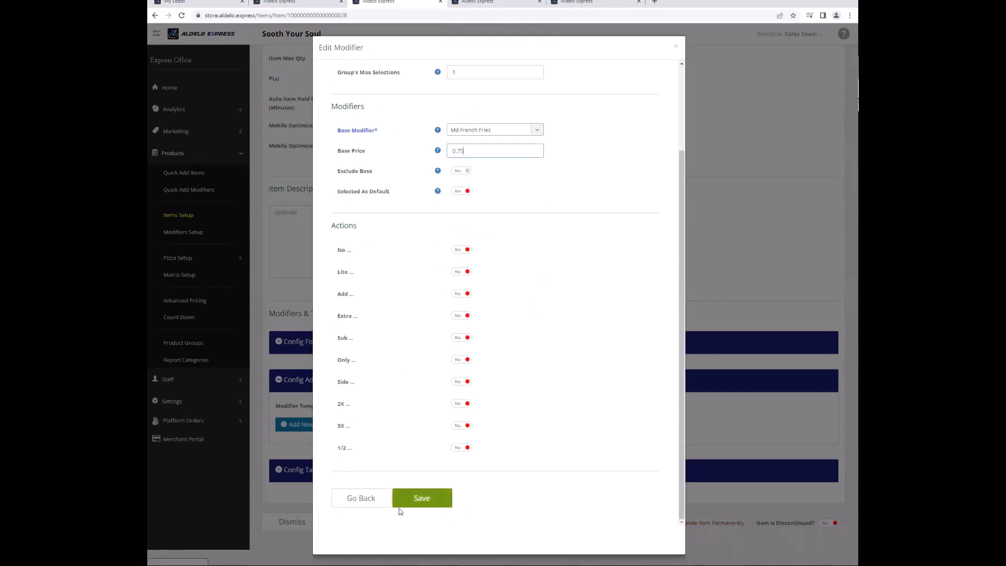
pyautogui.click(401, 503)
# Add Lg French Fries to the Fries group with base price 1.50.
pyautogui.click(514, 289)
pyautogui.click(478, 239)
pyautogui.write('fre')
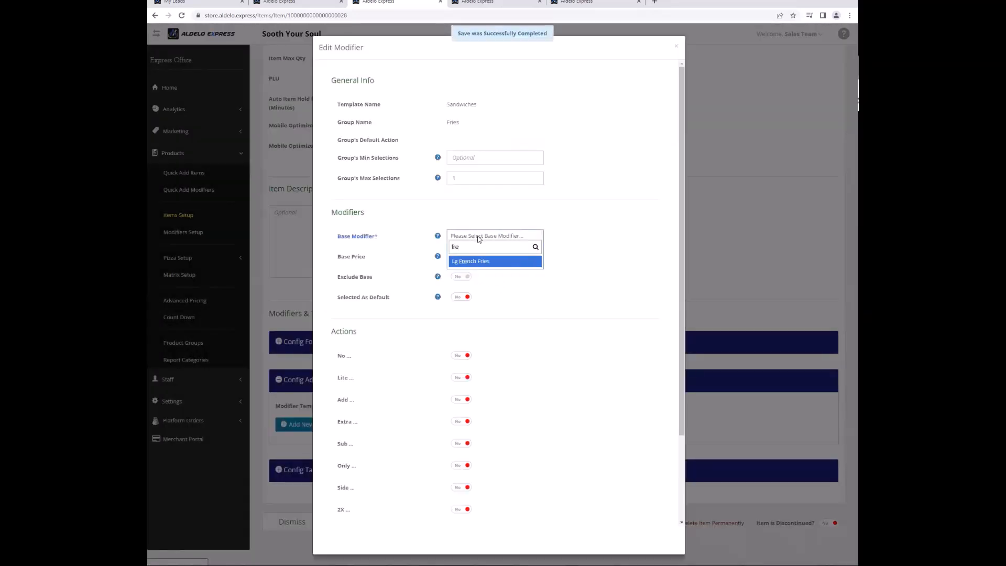
pyautogui.press('Return')
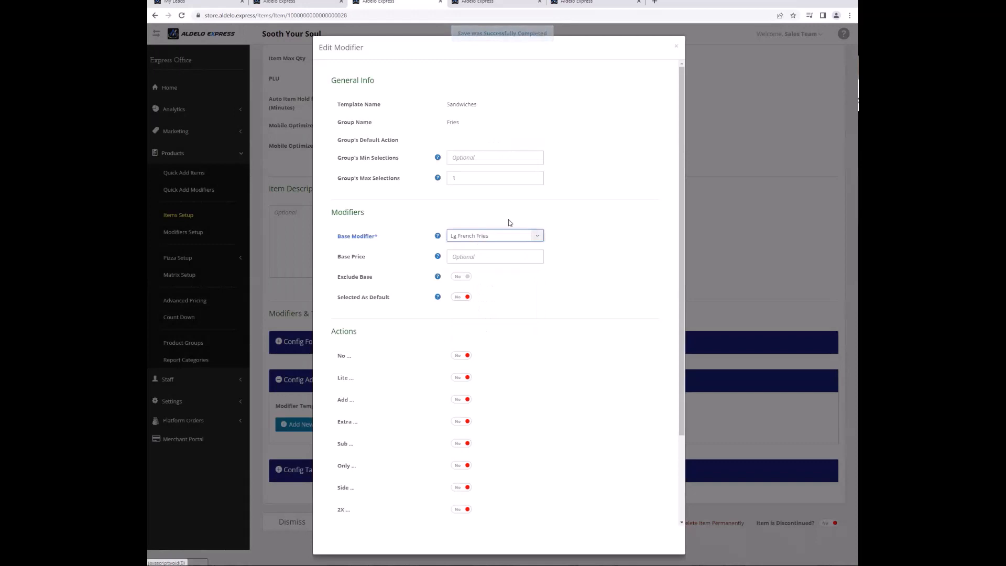
pyautogui.click(542, 235)
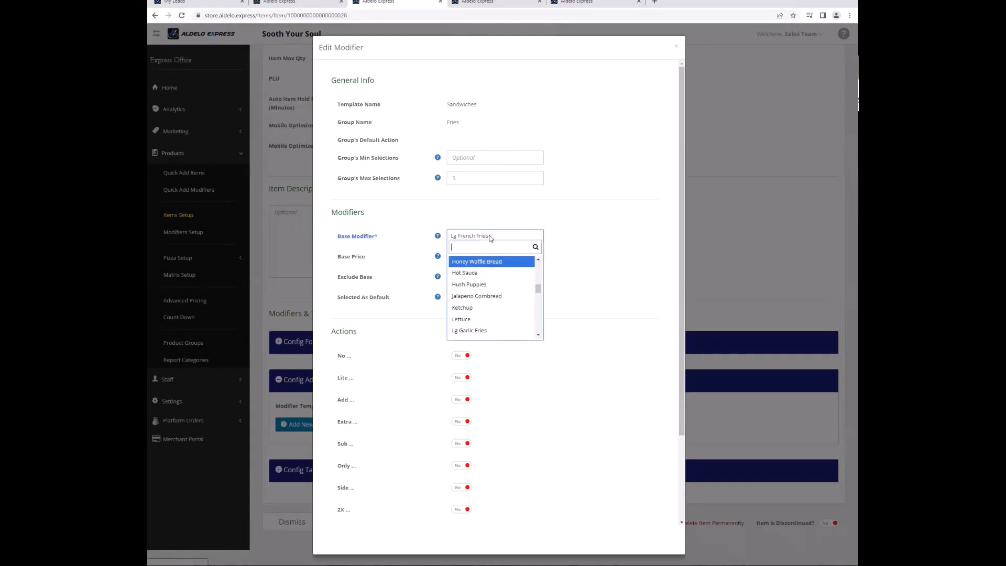
pyautogui.click(592, 239)
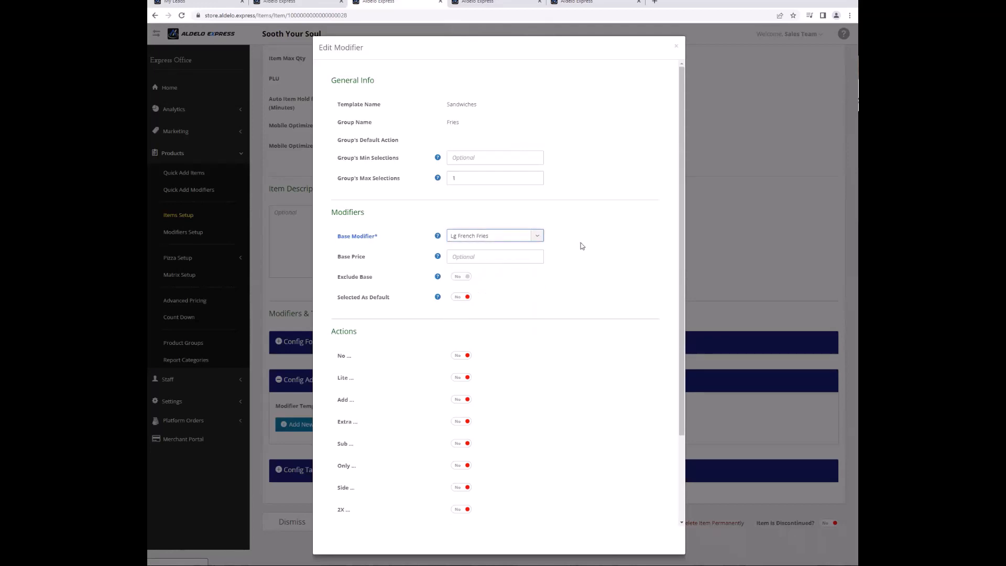
pyautogui.click(515, 259)
pyautogui.write('1.50')
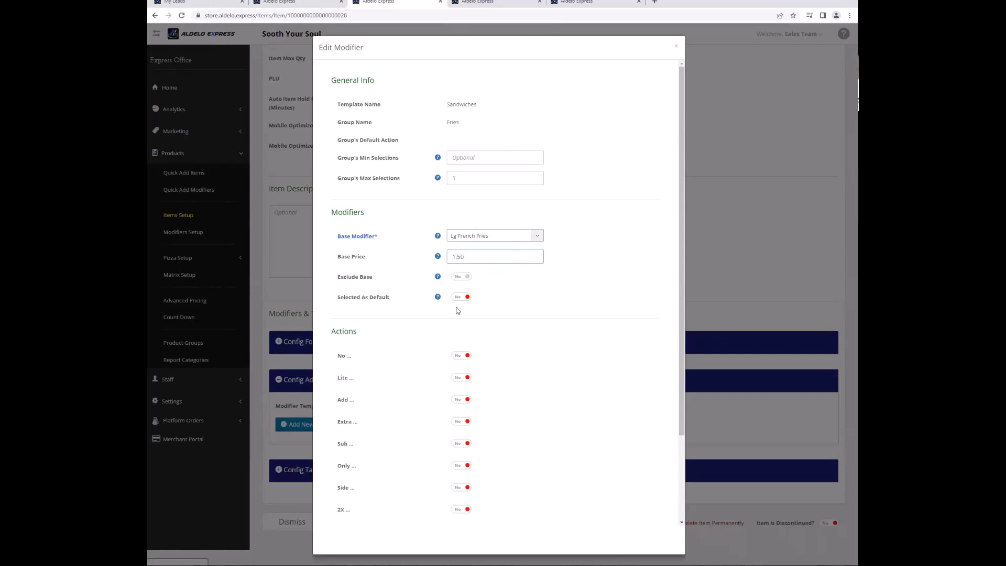
pyautogui.scroll(-3, 456, 315)
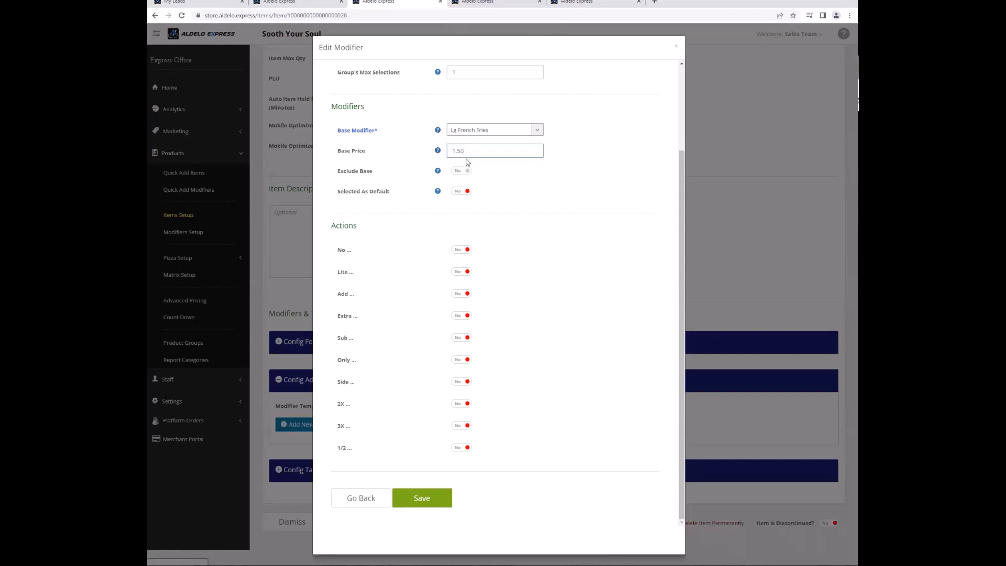
pyautogui.click(432, 504)
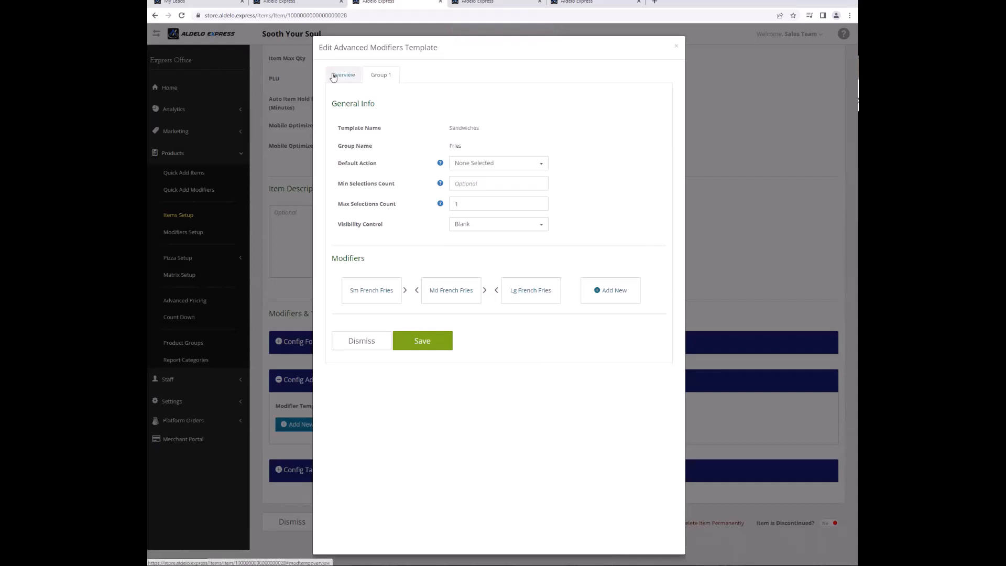
# Enable the second modifier group, name it Condiments, and enter it.
pyautogui.click(352, 76)
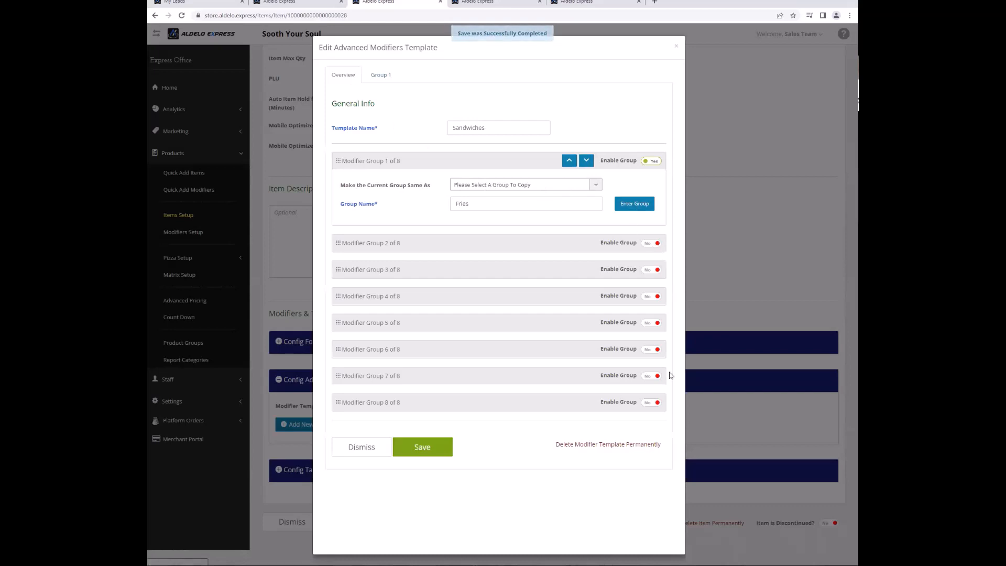
pyautogui.click(648, 244)
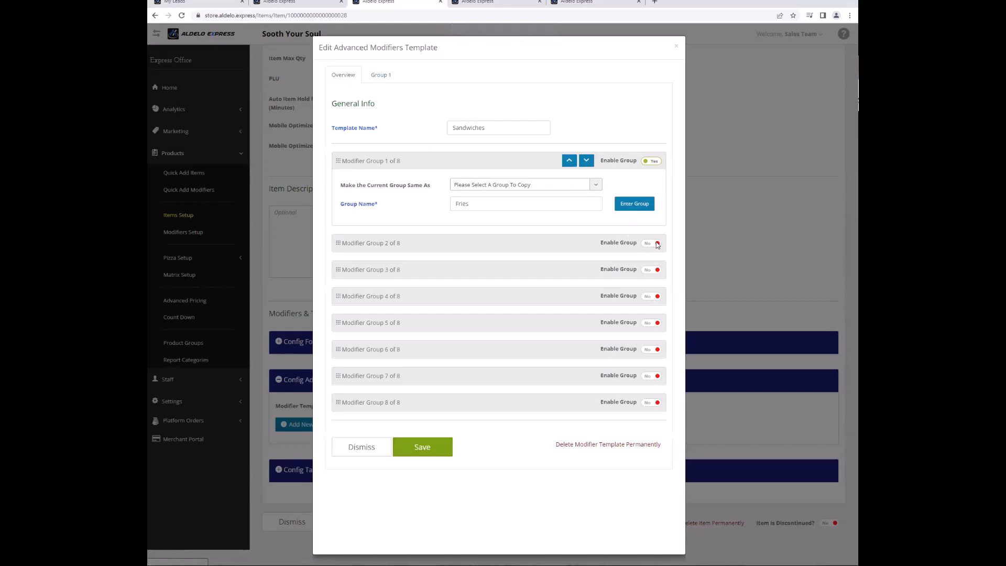
pyautogui.click(548, 286)
pyautogui.write('Condiment')
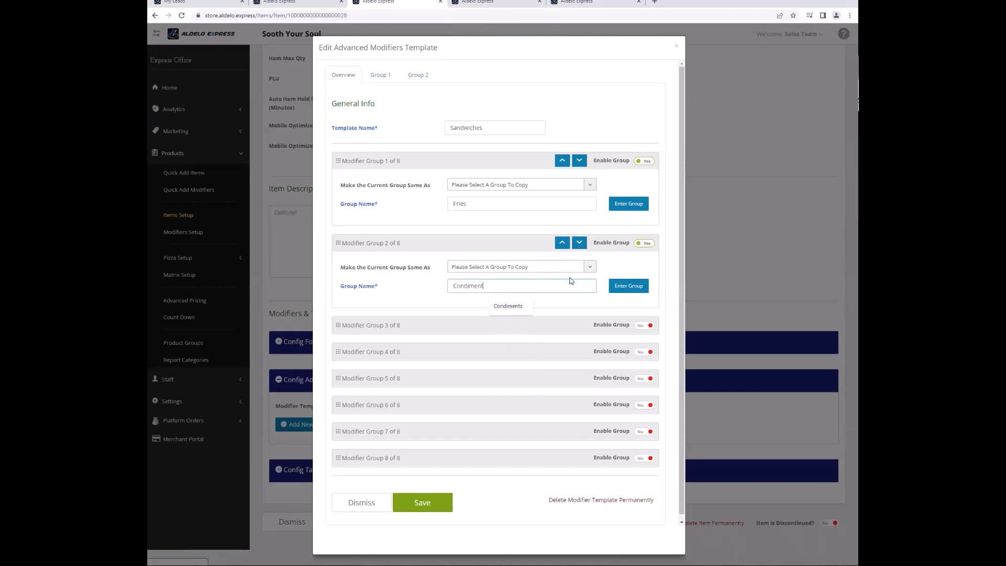
pyautogui.click(516, 306)
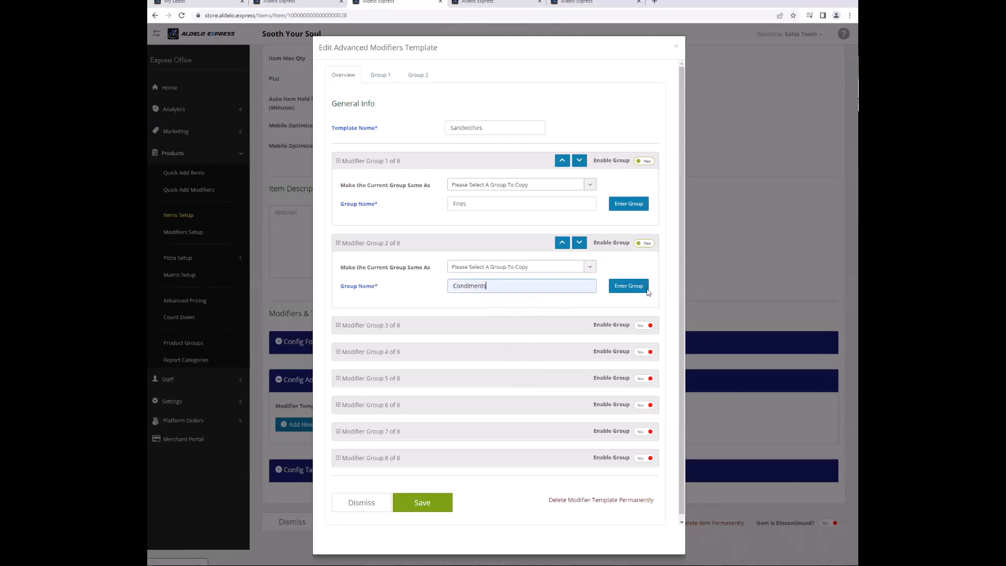
pyautogui.click(628, 285)
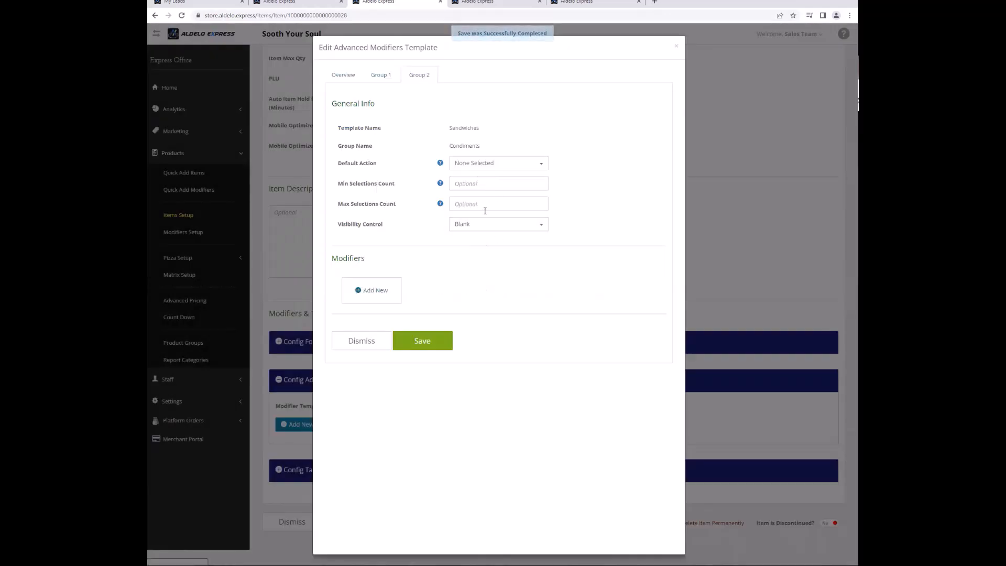
# Add Ketchup to Condiments with Extra and Side options enabled.
pyautogui.click(371, 291)
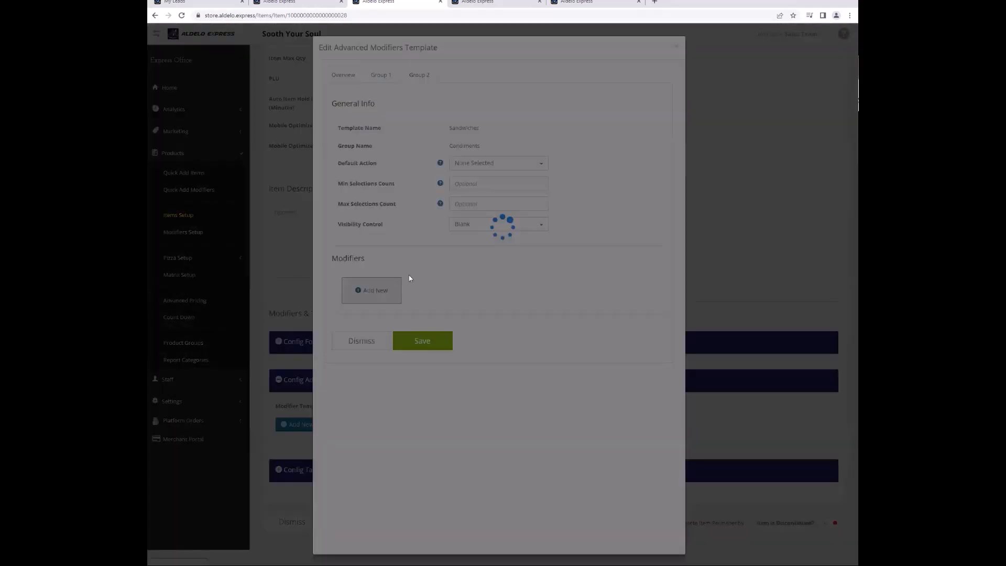
pyautogui.click(505, 237)
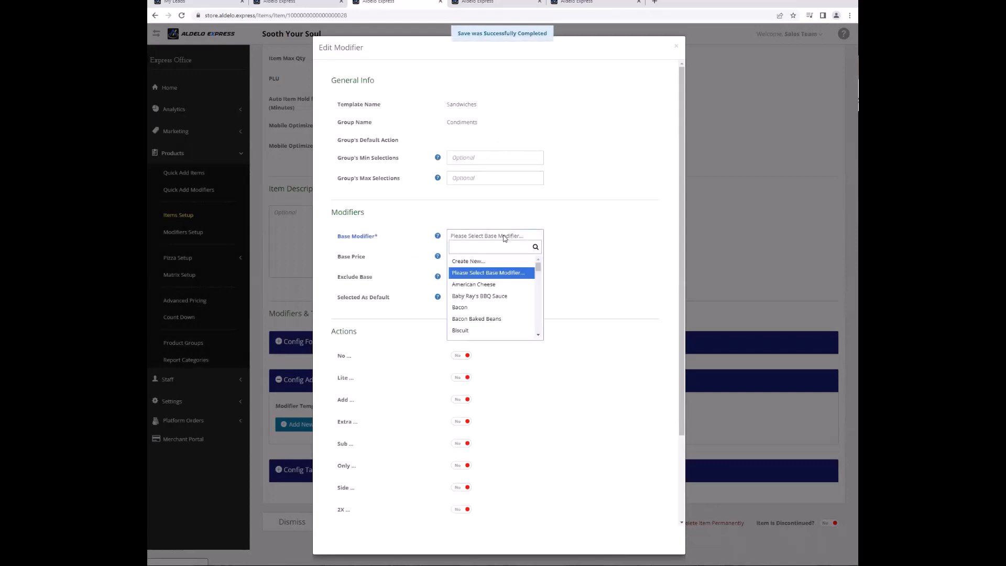
pyautogui.write('ket')
pyautogui.press('Return')
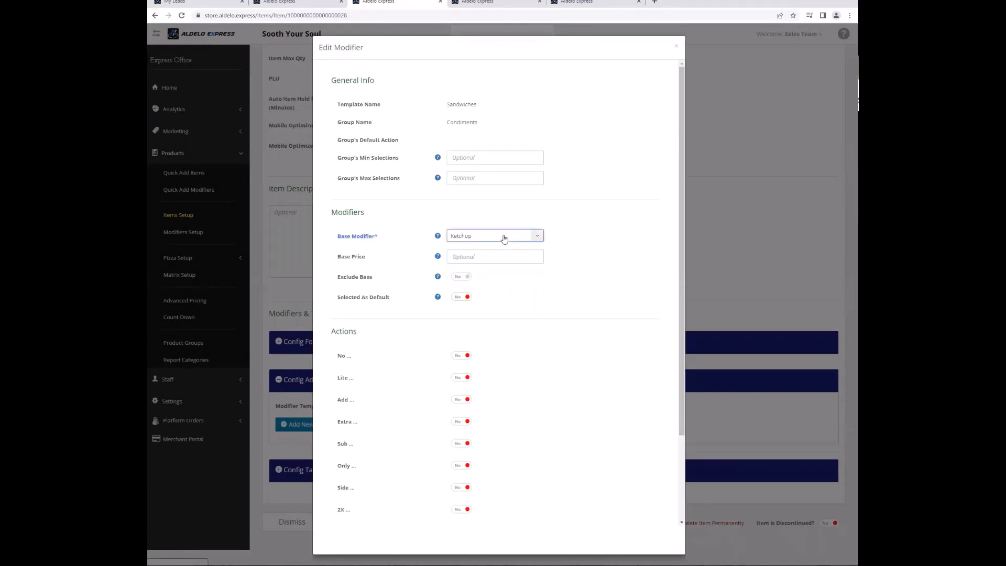
pyautogui.click(460, 423)
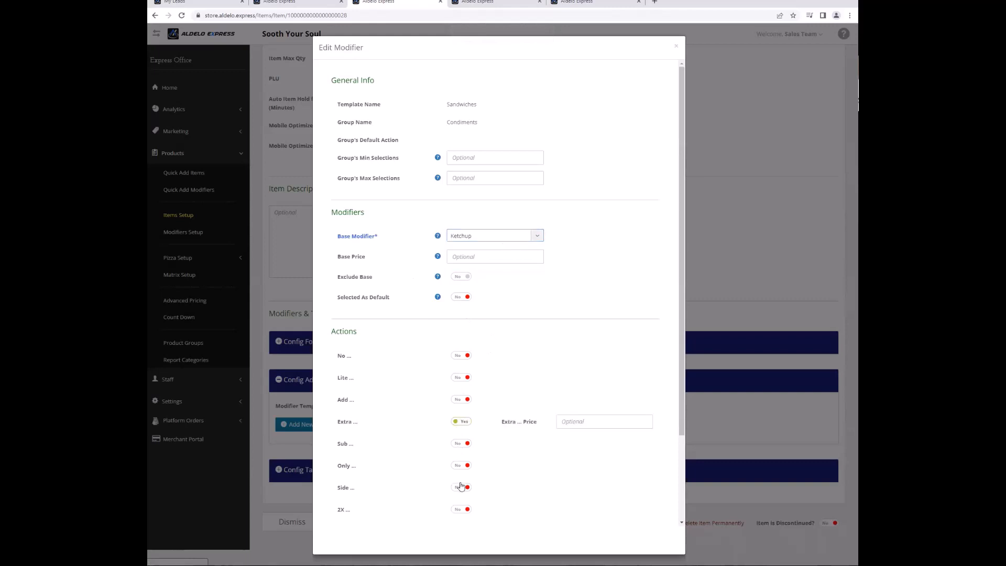
pyautogui.click(461, 488)
pyautogui.scroll(-2, 461, 487)
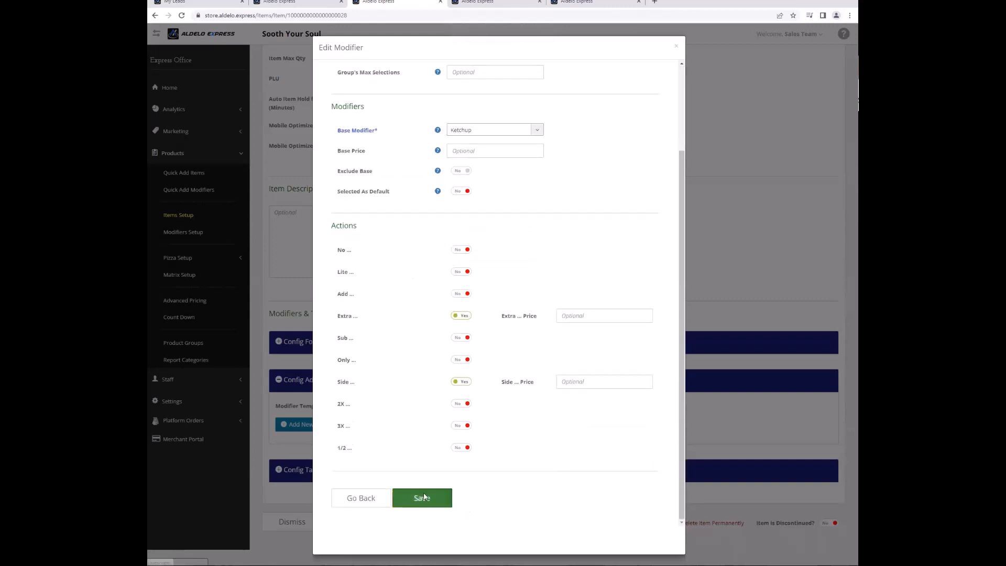
pyautogui.click(422, 497)
# Add Hot Sauce to Condiments with Extra and Side options enabled.
pyautogui.click(457, 286)
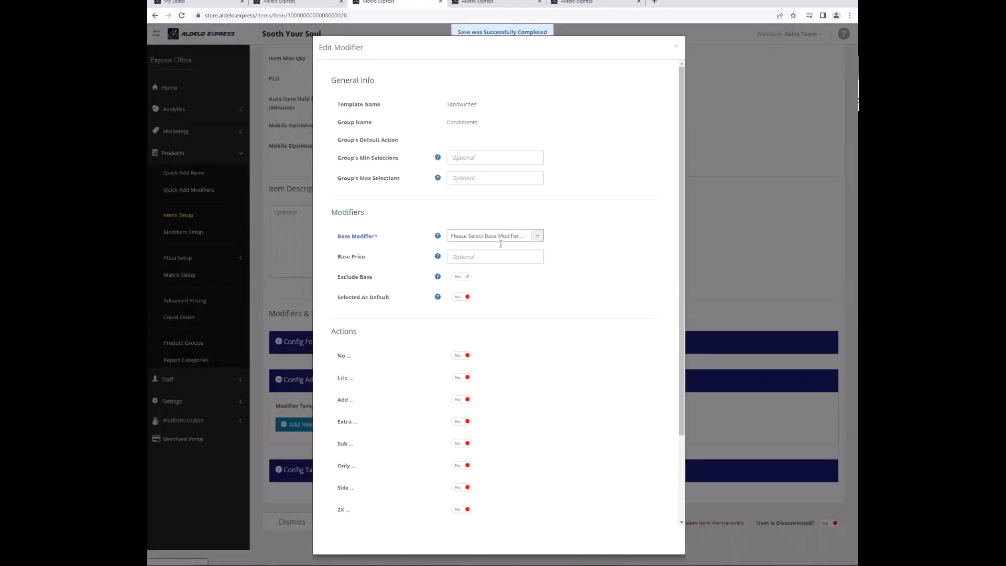
pyautogui.click(486, 236)
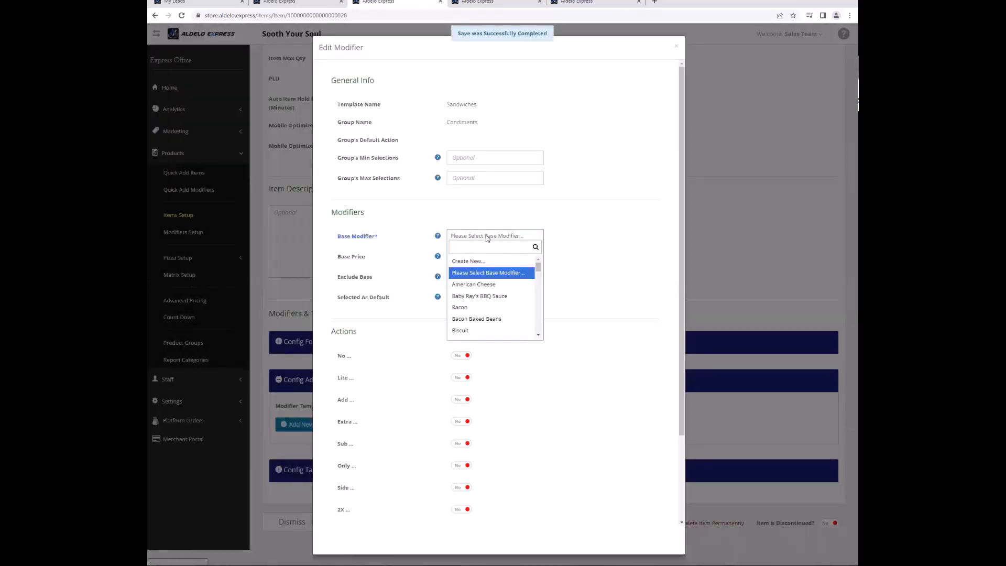
pyautogui.write('hot')
pyautogui.press('Return')
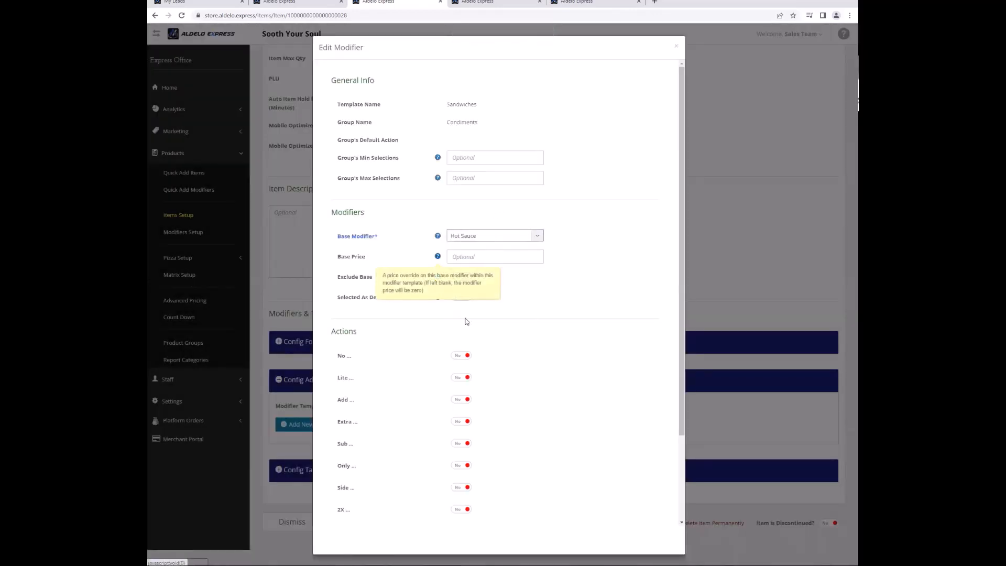
pyautogui.click(459, 422)
pyautogui.click(457, 488)
pyautogui.click(569, 422)
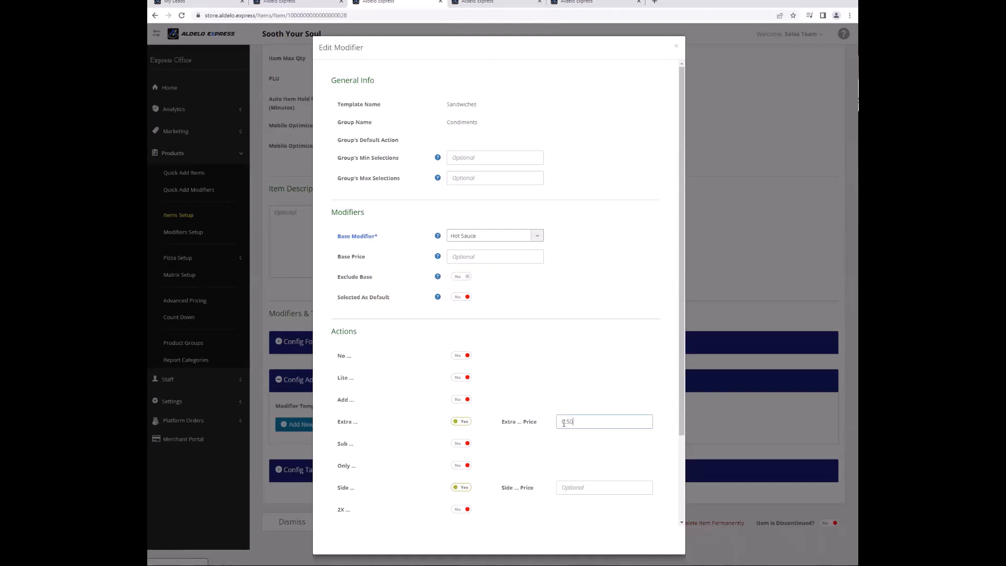
pyautogui.scroll(-3, 527, 436)
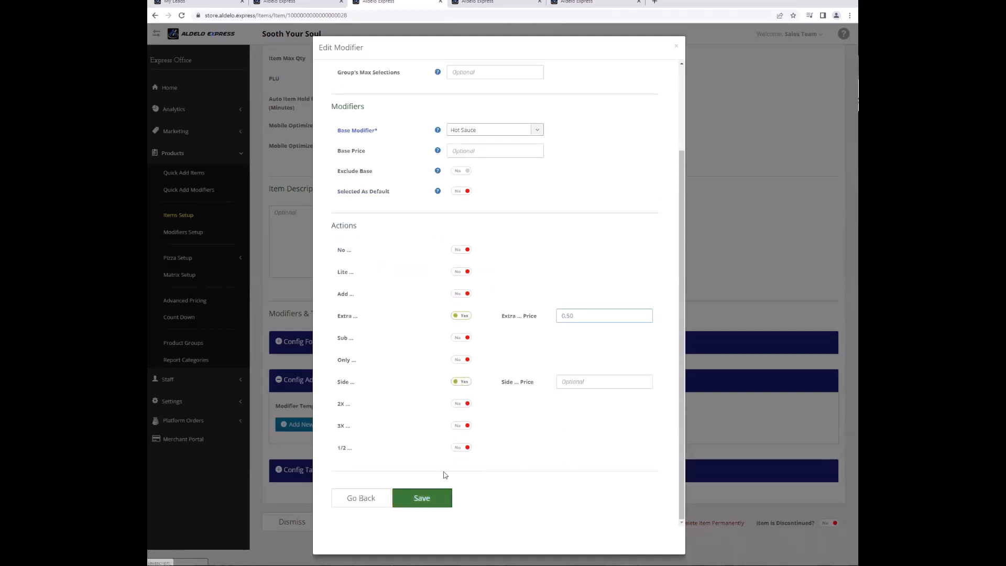
pyautogui.click(441, 495)
# Add Honey Mustard to Condiments with Extra and Side options enabled.
pyautogui.click(530, 298)
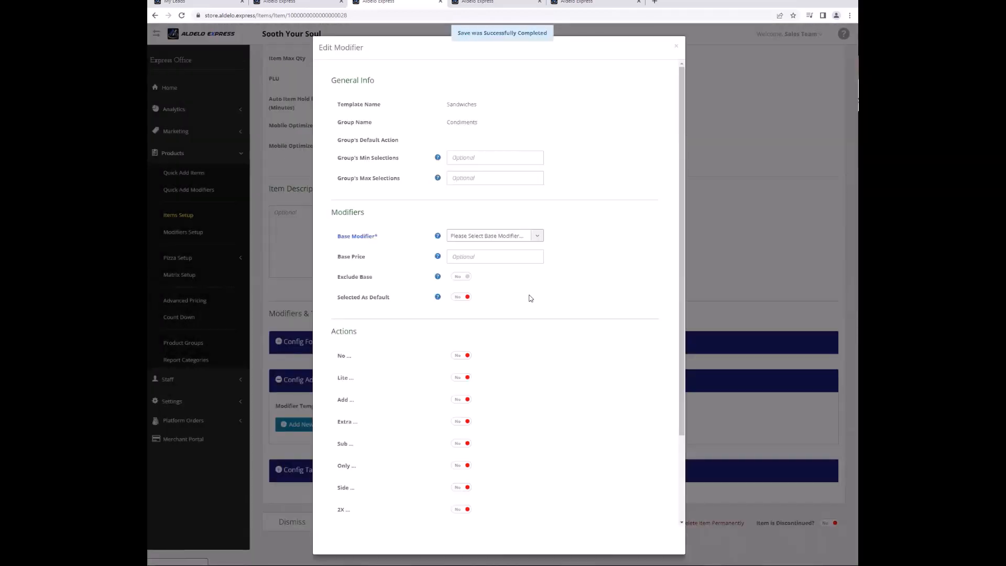
pyautogui.click(484, 237)
pyautogui.write('hone')
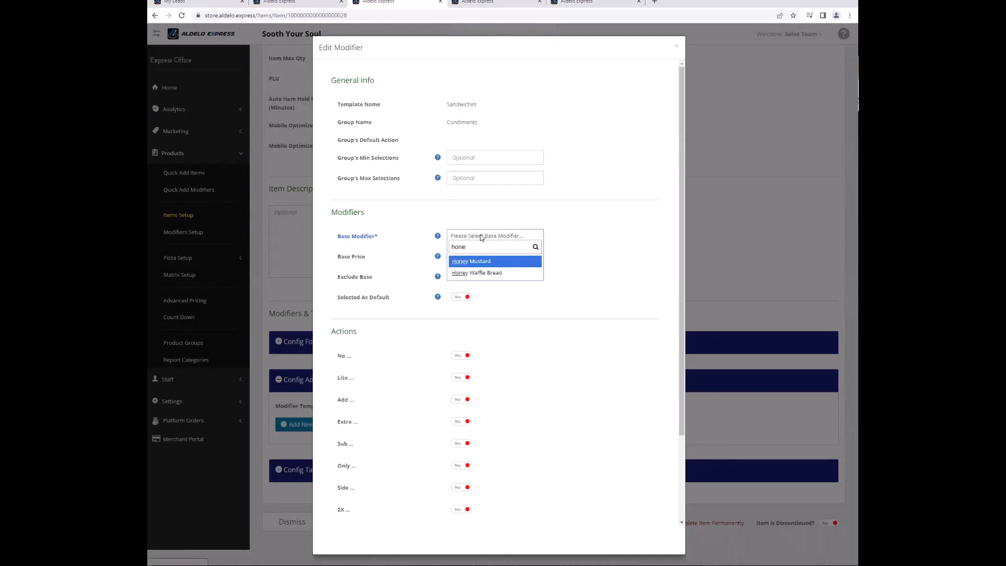
pyautogui.press('Return')
pyautogui.click(462, 422)
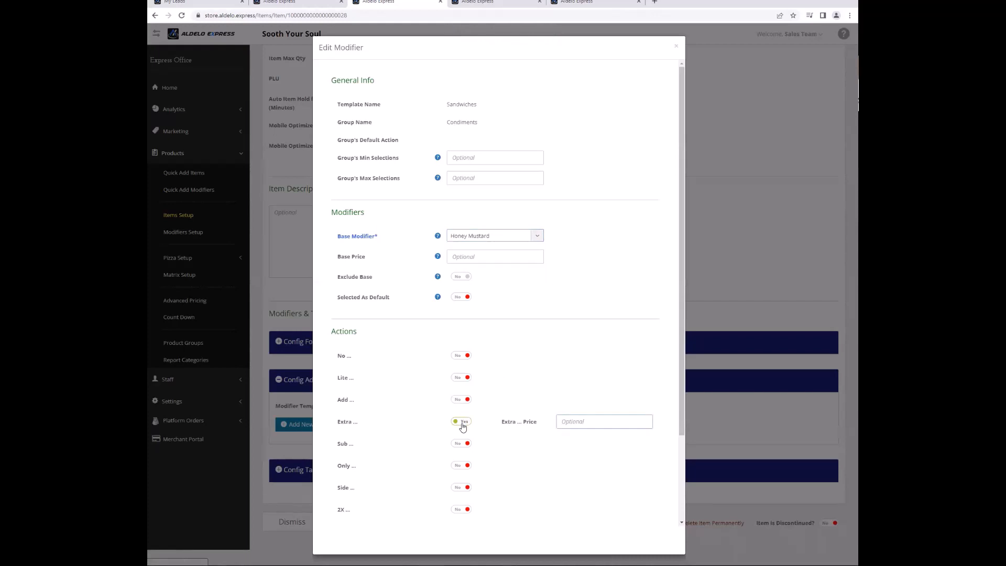
pyautogui.click(466, 487)
pyautogui.scroll(-2, 448, 511)
pyautogui.click(421, 498)
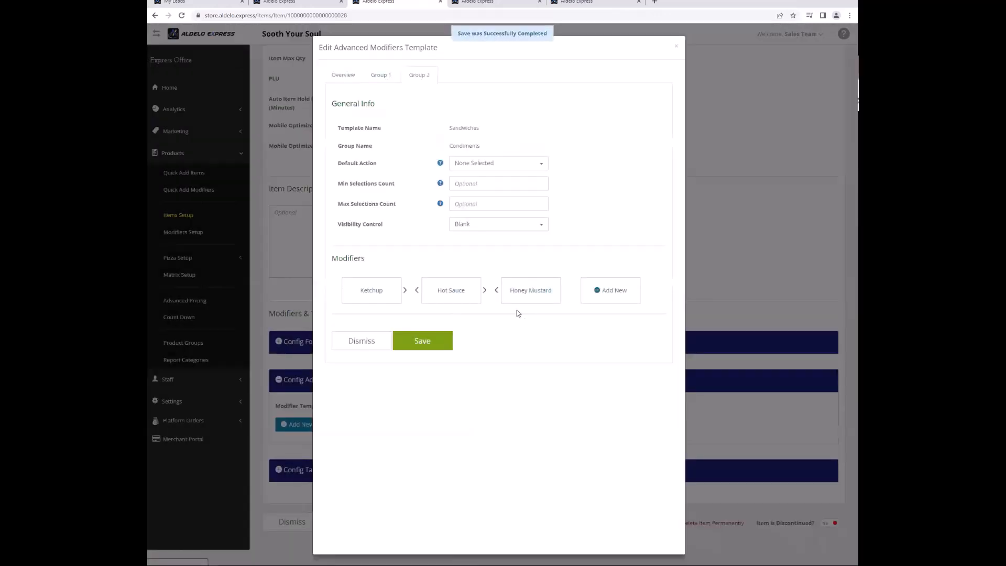
# Enable Modifier Group 3 on the overview, name it Sauces, and enter the group.
pyautogui.click(343, 77)
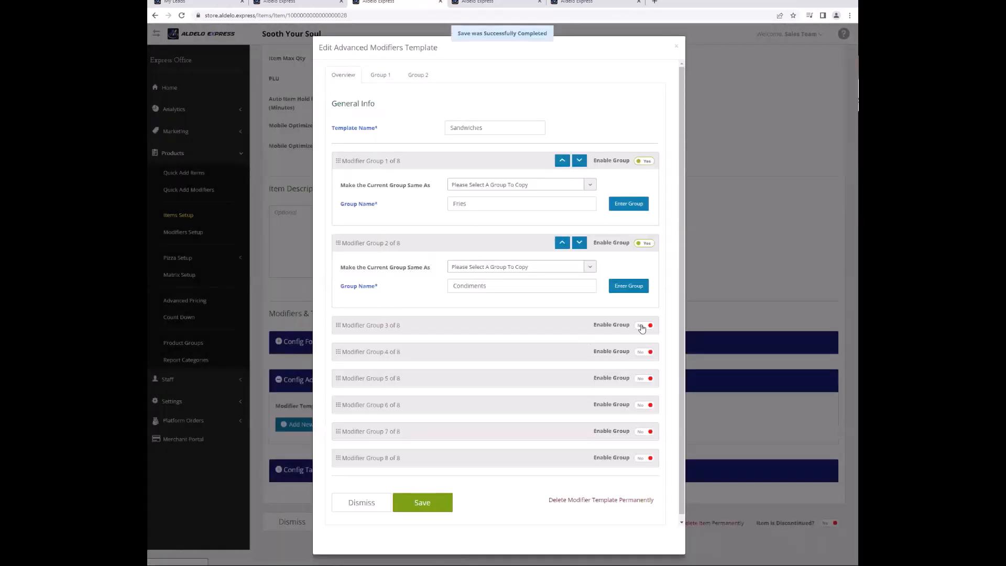
pyautogui.click(642, 326)
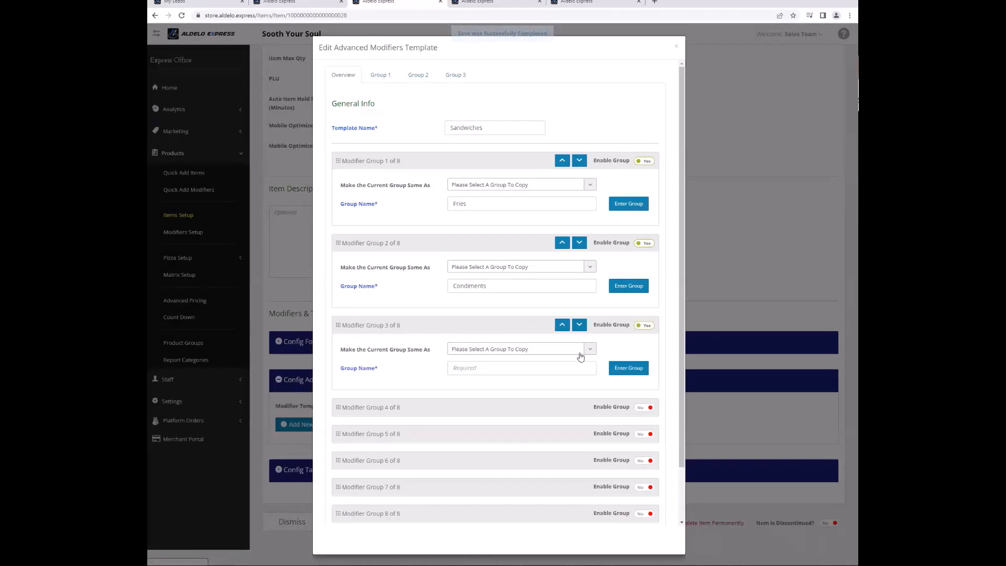
pyautogui.click(541, 362)
pyautogui.write('Sa')
pyautogui.press('Down')
pyautogui.press('Return')
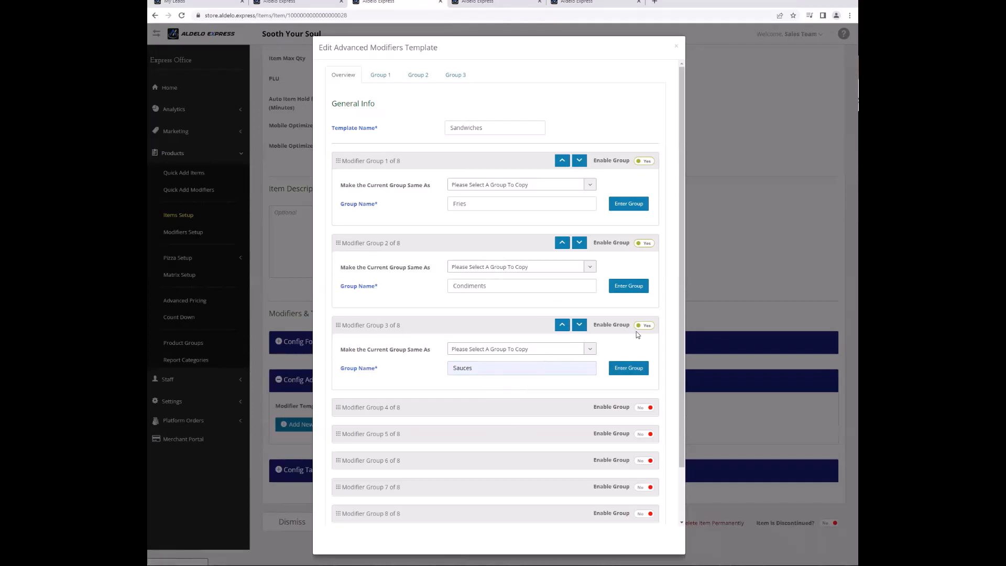
pyautogui.click(628, 371)
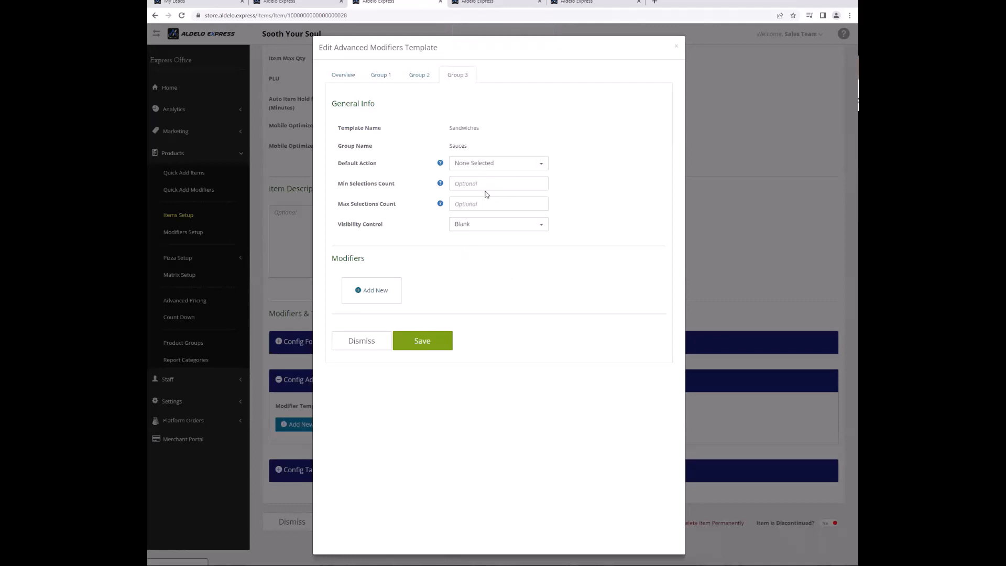
# Add Lettuce as a modifier in the Sauces group.
pyautogui.click(371, 294)
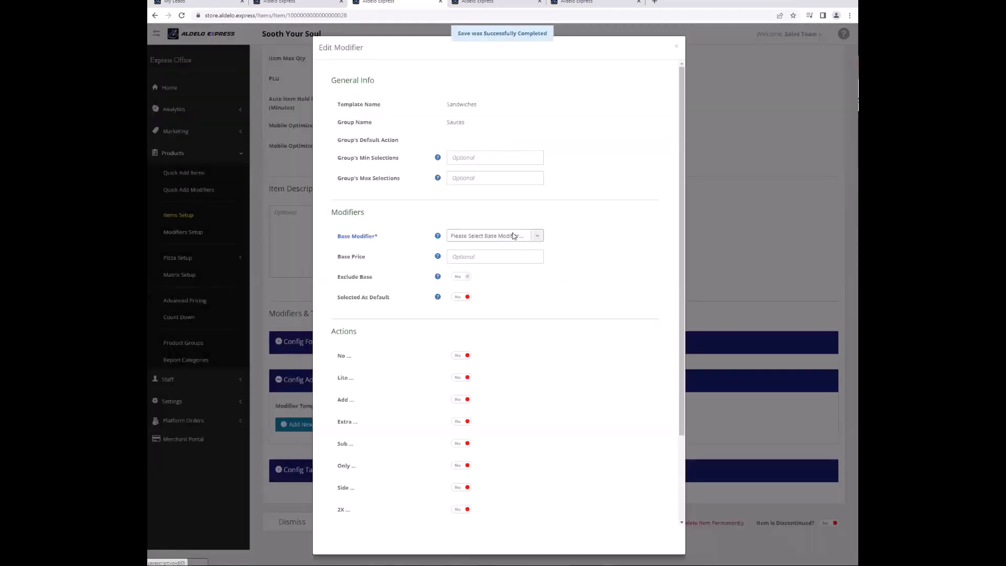
pyautogui.click(513, 236)
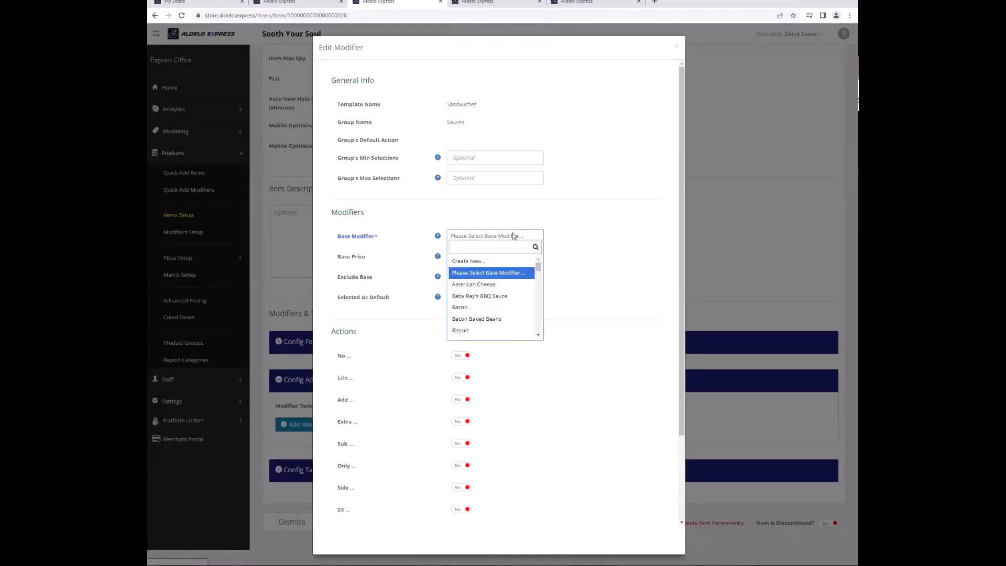
pyautogui.write('le')
pyautogui.press('Down')
pyautogui.press('Down')
pyautogui.press('Down')
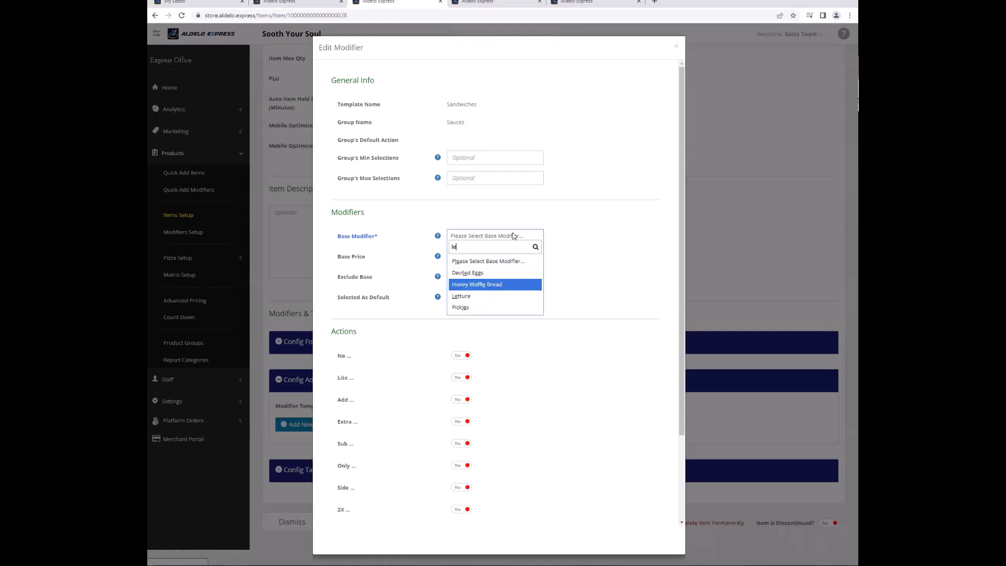
pyautogui.press('Return')
pyautogui.scroll(-3, 472, 424)
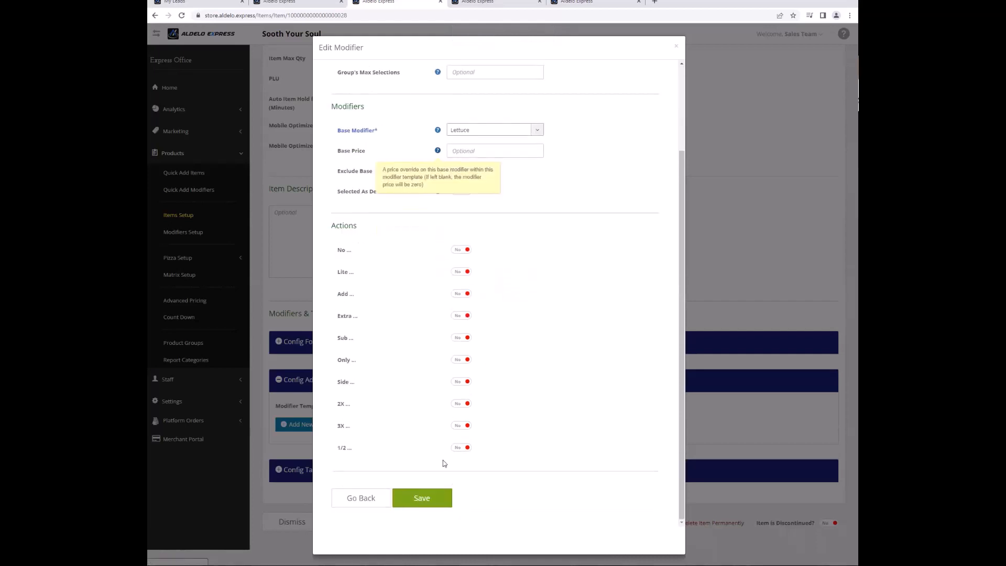
pyautogui.click(430, 502)
# Add Tomato as a modifier in the Sauces group.
pyautogui.click(470, 283)
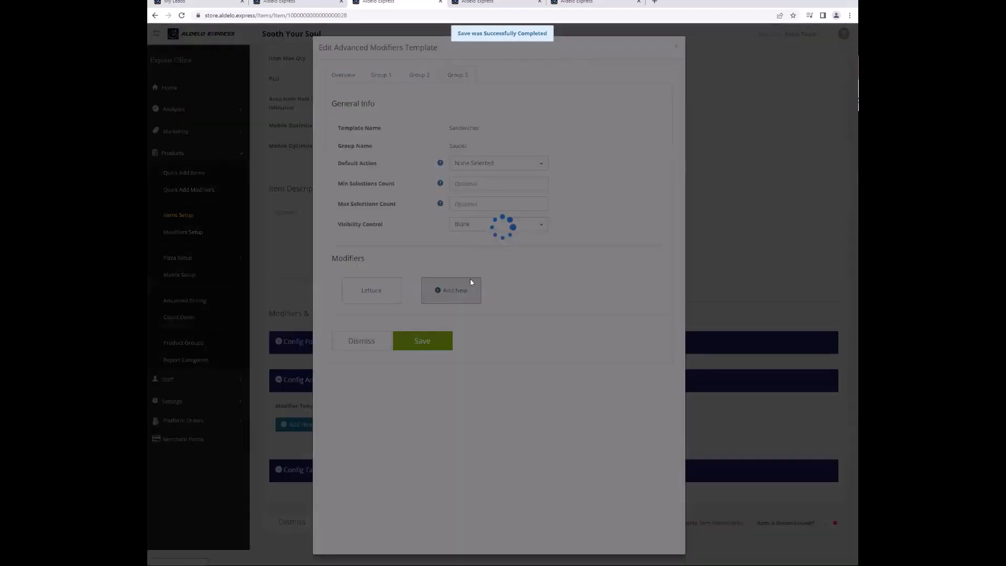
pyautogui.click(482, 240)
pyautogui.write('tom')
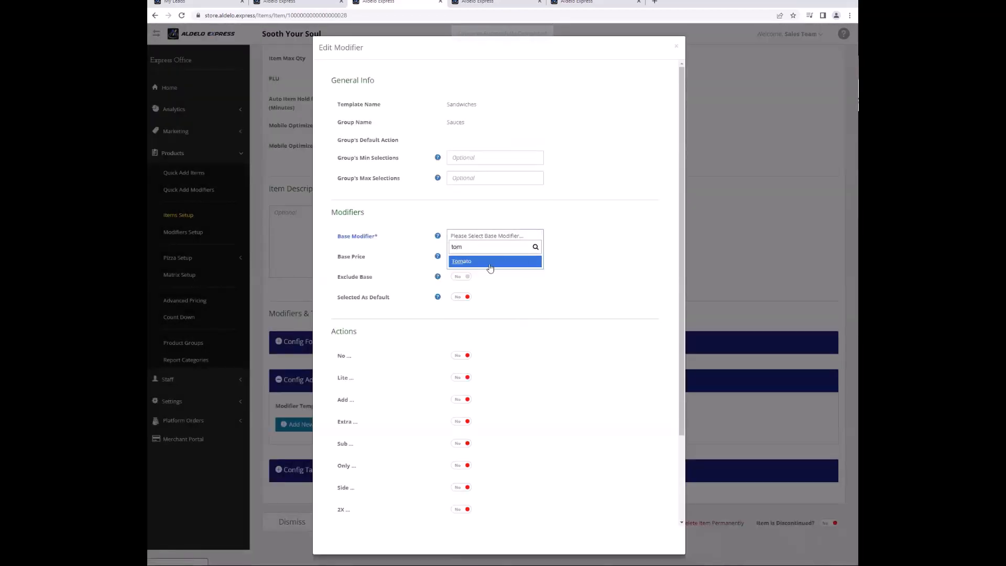
pyautogui.click(486, 262)
pyautogui.scroll(-3, 426, 410)
pyautogui.click(421, 498)
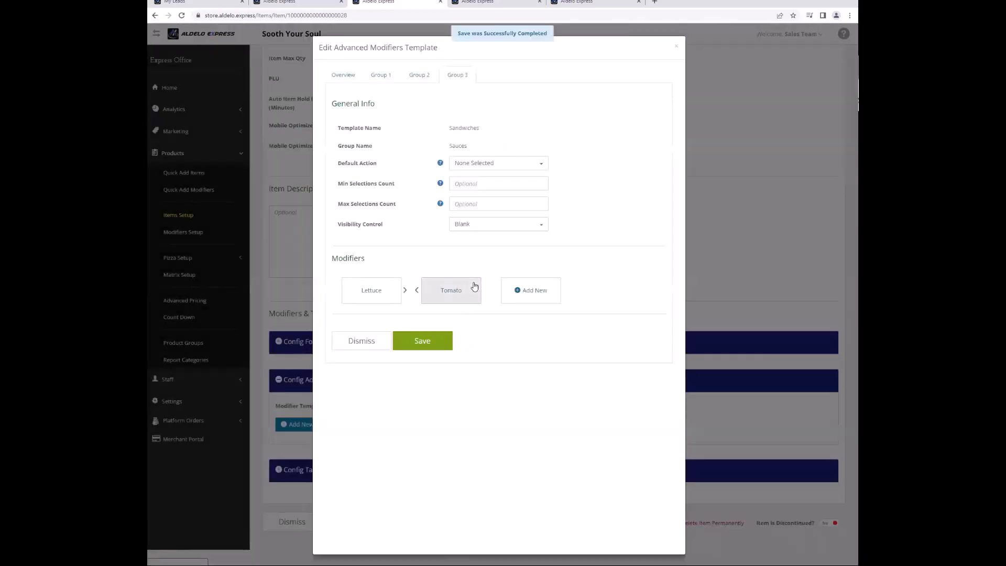
# Add Bacon to the Sauces group and go back to the template overview.
pyautogui.click(517, 289)
pyautogui.click(488, 259)
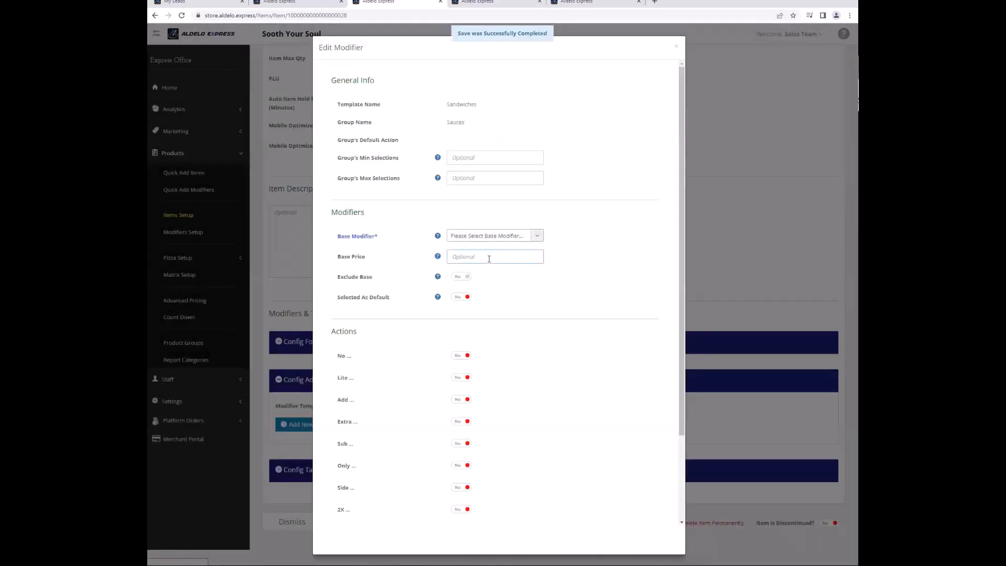
pyautogui.click(492, 238)
pyautogui.write('ba')
pyautogui.click(461, 286)
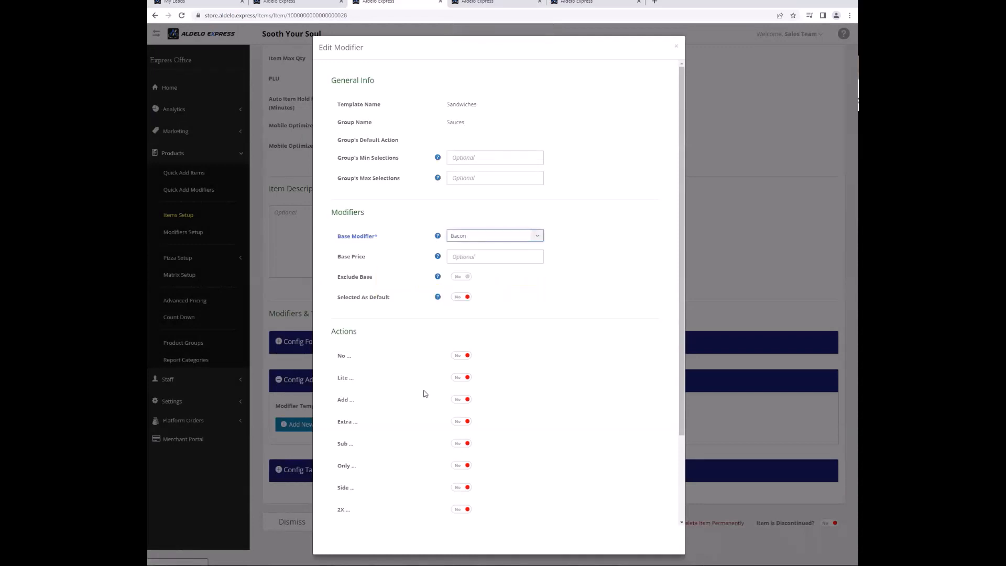
pyautogui.scroll(-3, 424, 393)
pyautogui.click(430, 508)
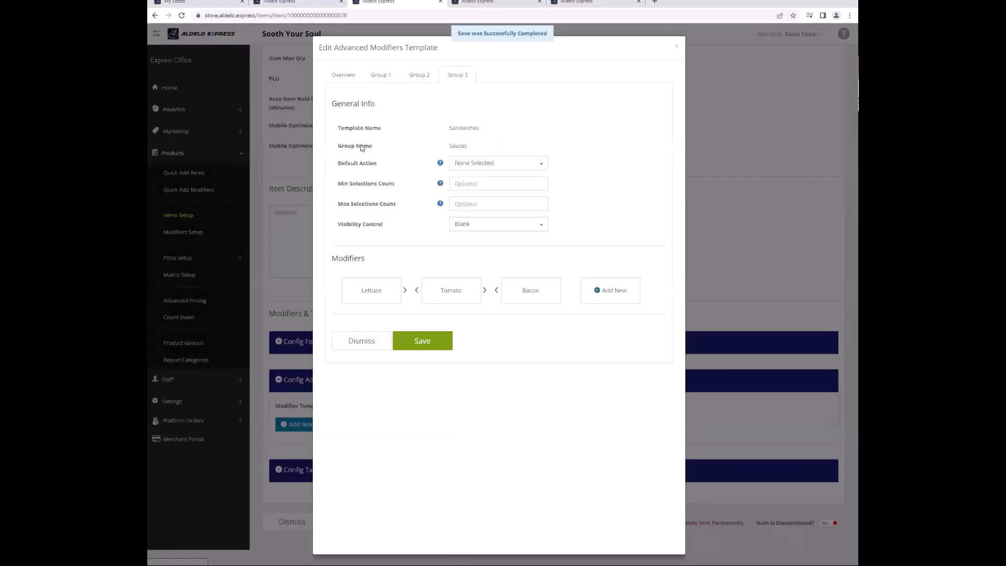
pyautogui.click(338, 79)
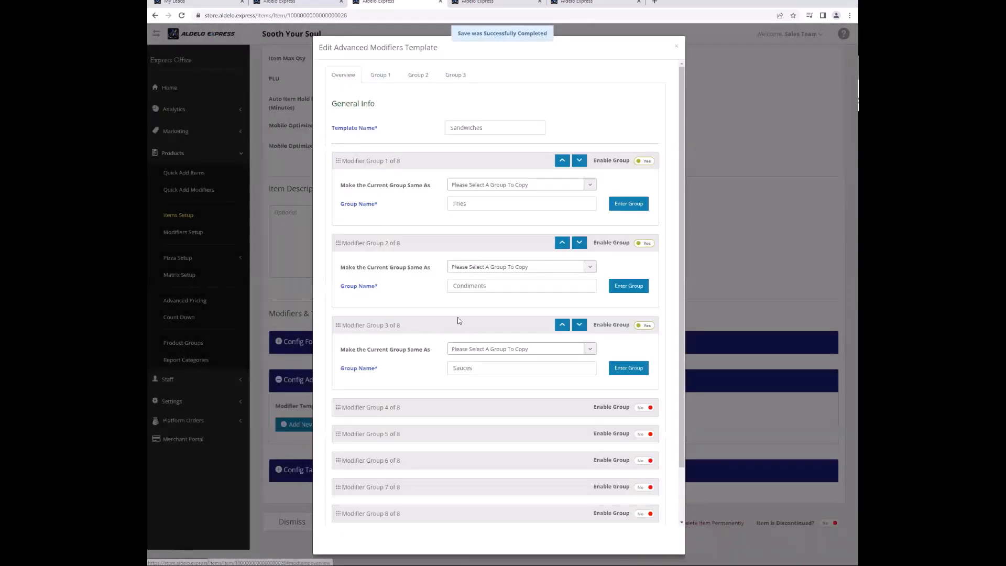
# Rename the Sandwiches template's groups 2 and 3 to Sauces and Condiments, put Condiments first, and save.
pyautogui.doubleClick(490, 289)
pyautogui.write('Sa')
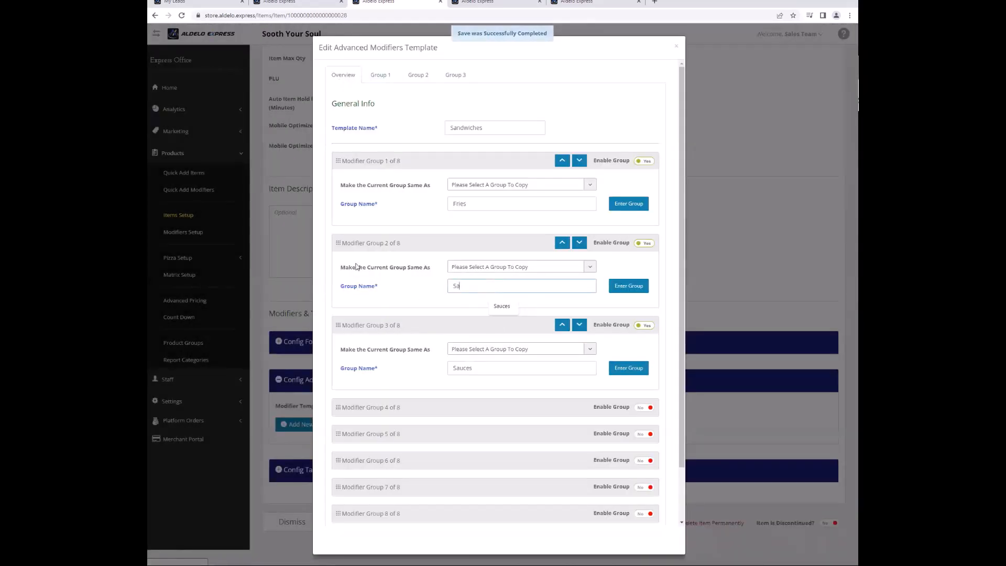
pyautogui.write('uces')
pyautogui.doubleClick(474, 370)
pyautogui.write('C')
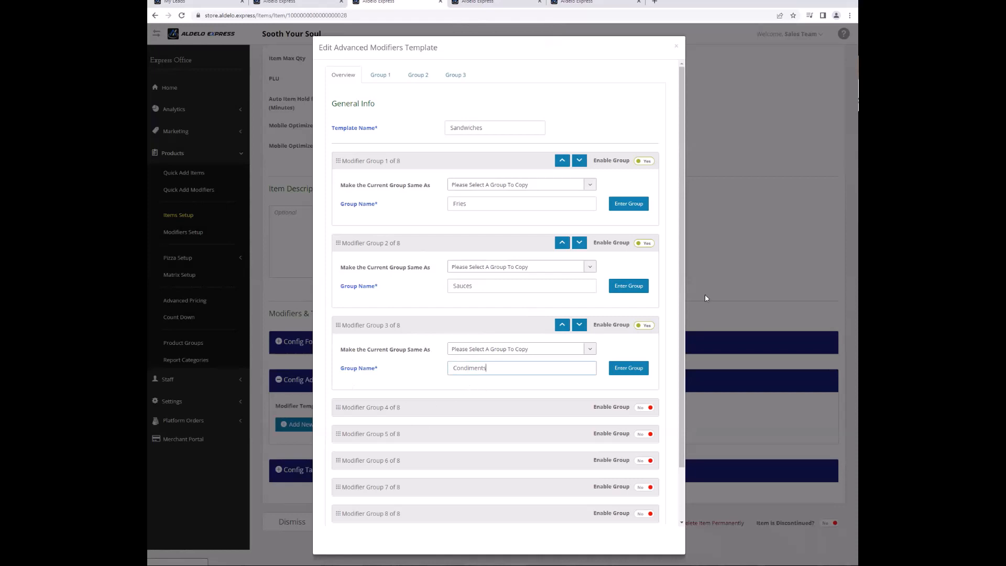
pyautogui.click(562, 324)
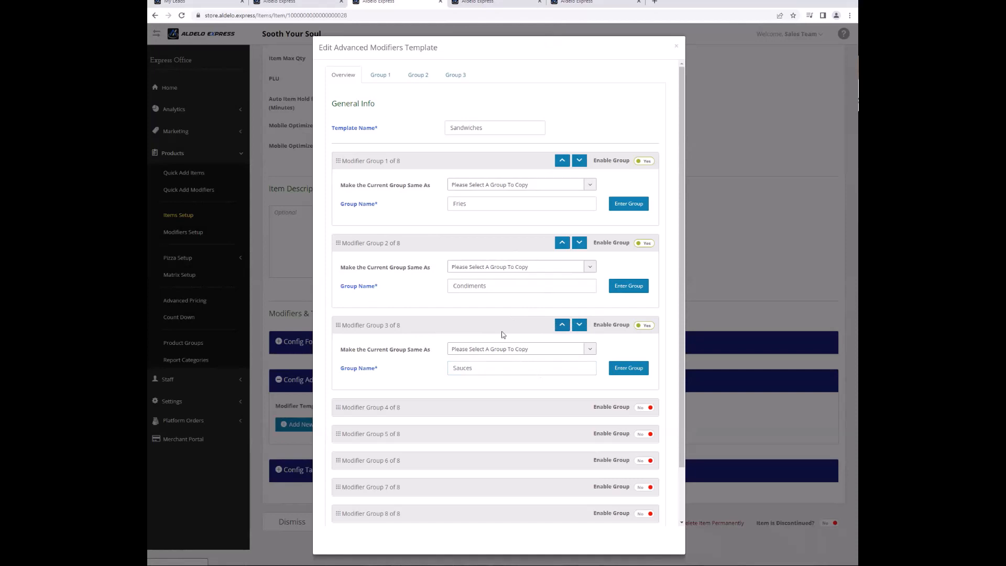
pyautogui.scroll(-2, 508, 350)
pyautogui.click(438, 500)
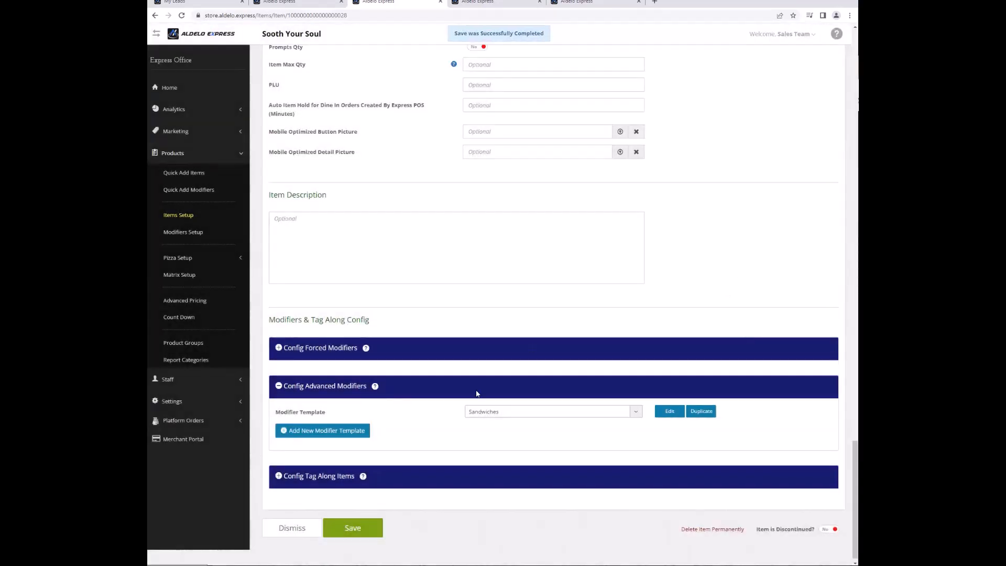
# Save the sandwich item, then copy Shrimp Po'Boy's forced modifiers onto Smash Burger.
pyautogui.click(369, 538)
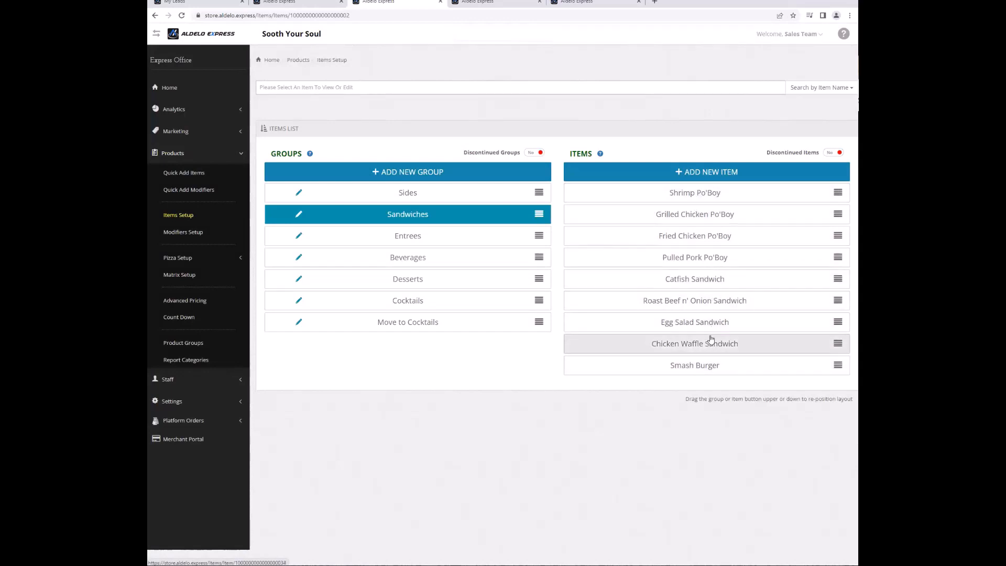
pyautogui.click(708, 372)
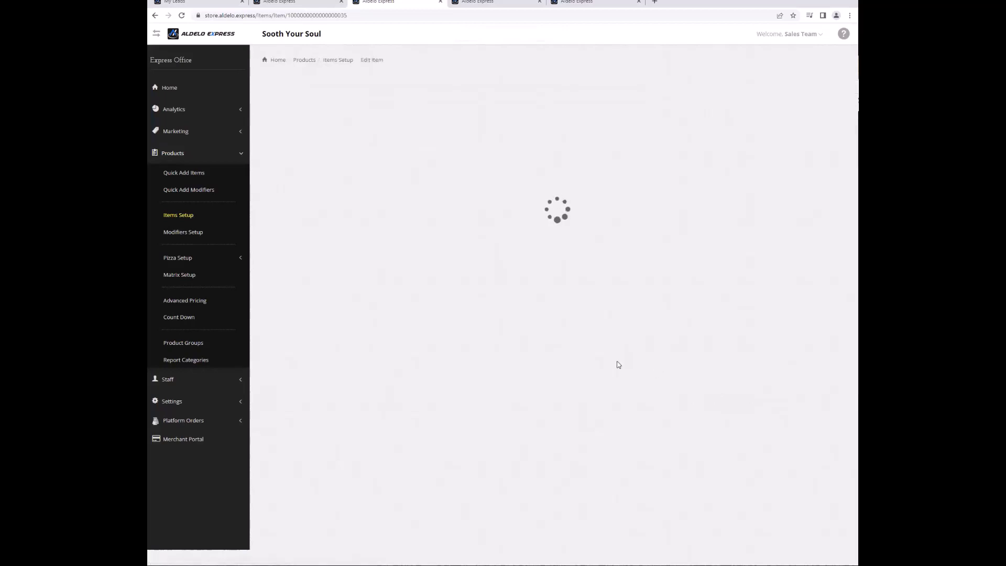
pyautogui.scroll(-3, 615, 361)
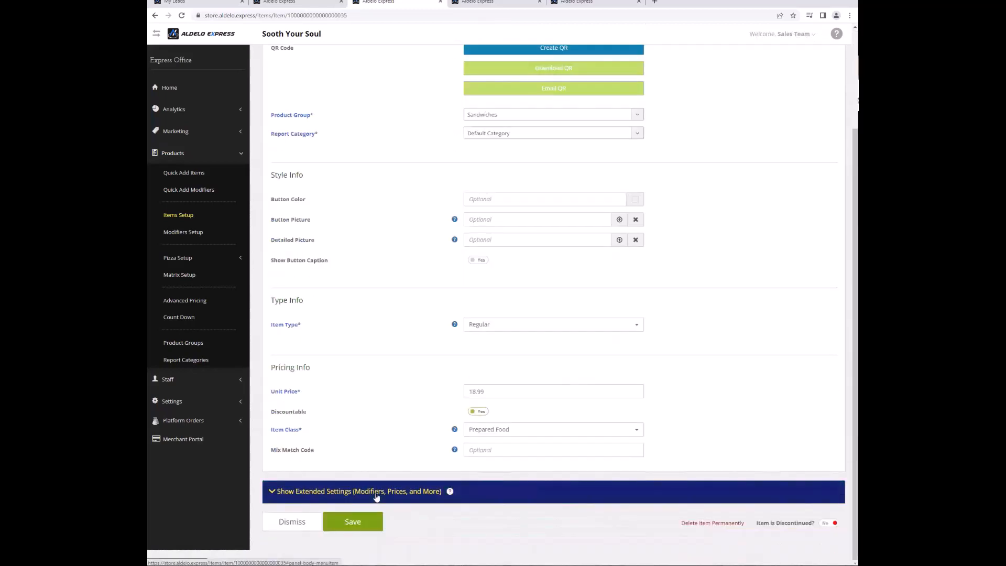
pyautogui.click(498, 491)
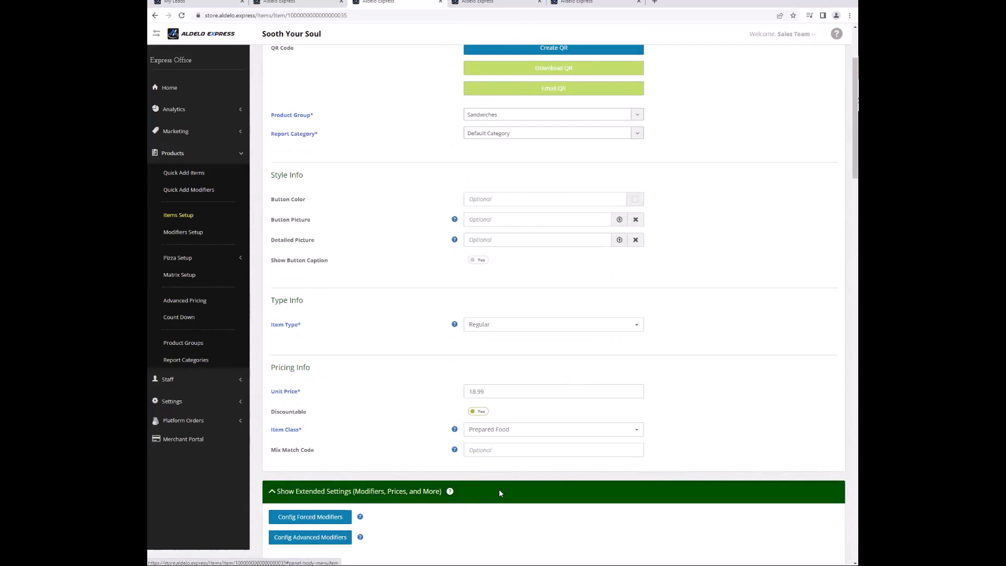
pyautogui.click(335, 517)
pyautogui.click(636, 446)
pyautogui.write('sh')
pyautogui.press('Return')
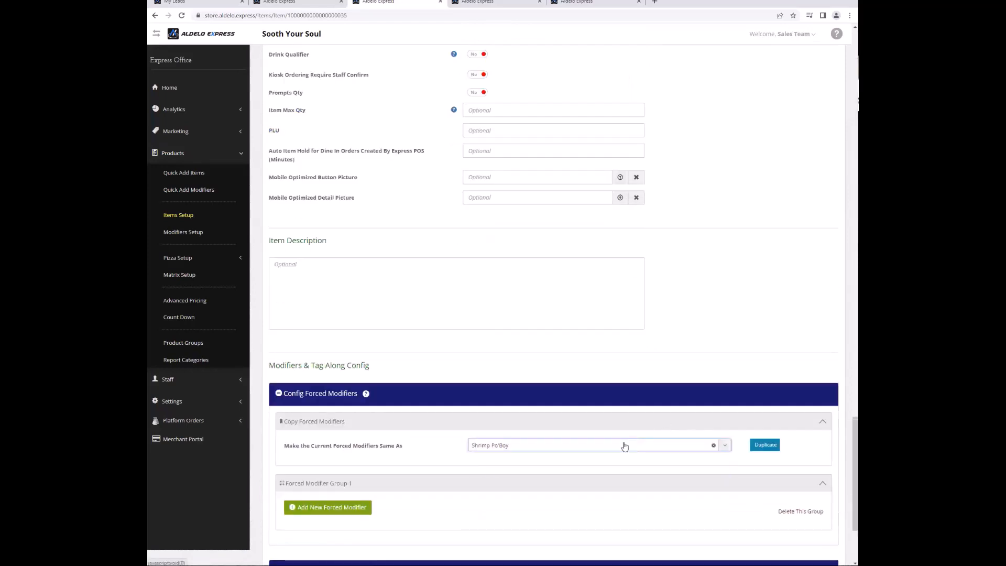
pyautogui.click(765, 445)
# Assign Sandwiches as Smash Burger's advanced modifier template.
pyautogui.scroll(-5, 652, 482)
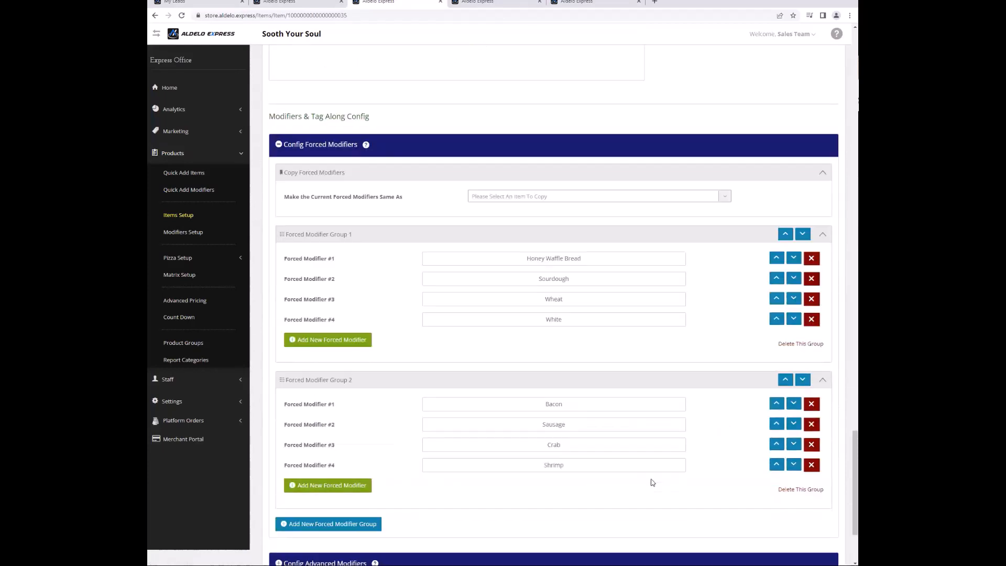
pyautogui.scroll(-3, 478, 458)
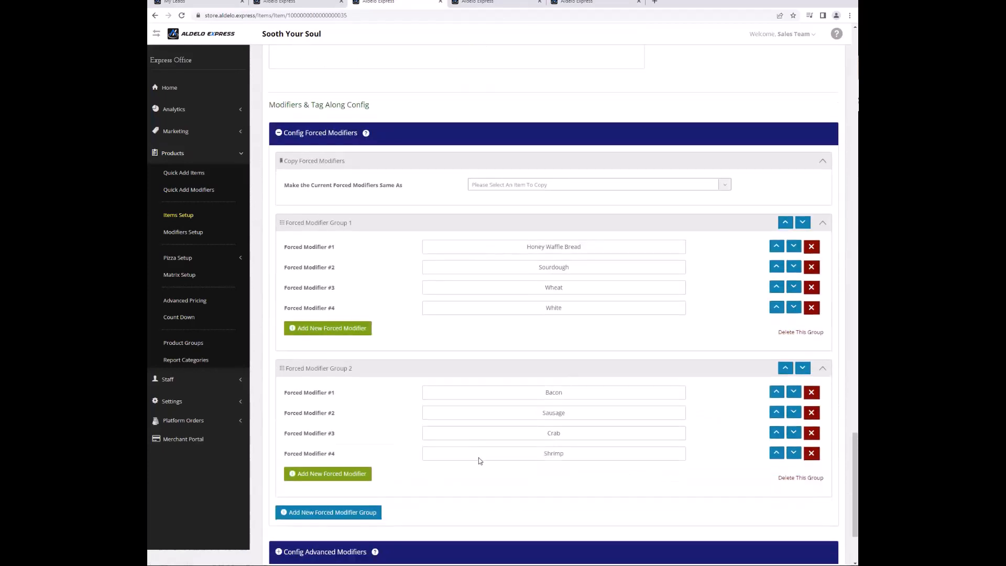
pyautogui.click(308, 439)
pyautogui.click(484, 407)
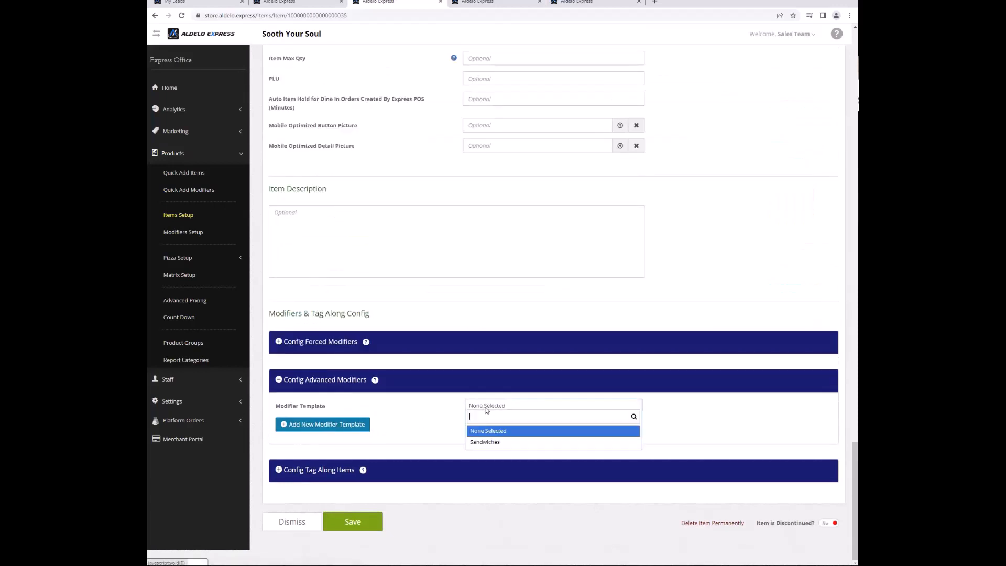
pyautogui.click(489, 443)
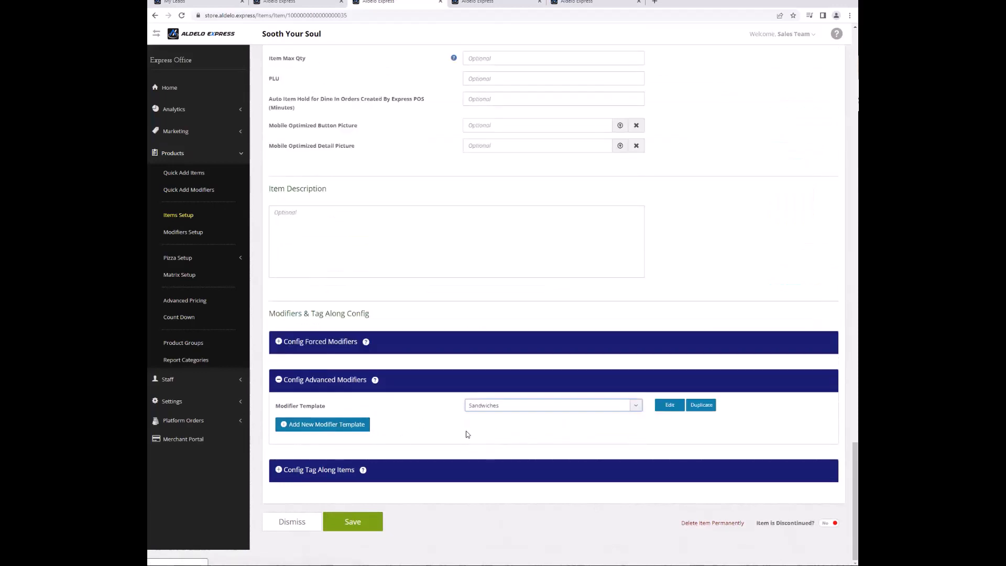
# Duplicate the Sandwiches template and name the copy Smash Burger.
pyautogui.click(698, 408)
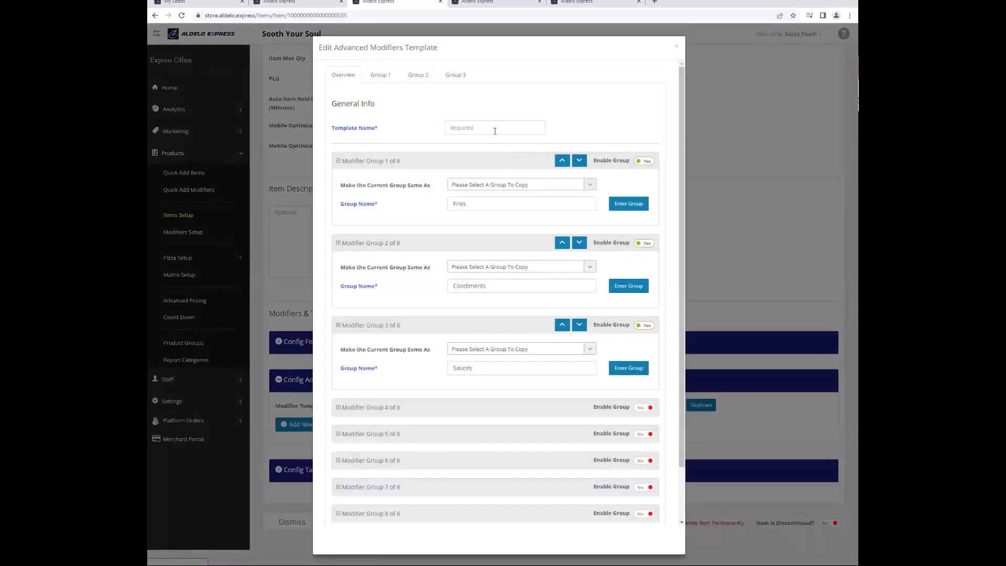
pyautogui.click(494, 129)
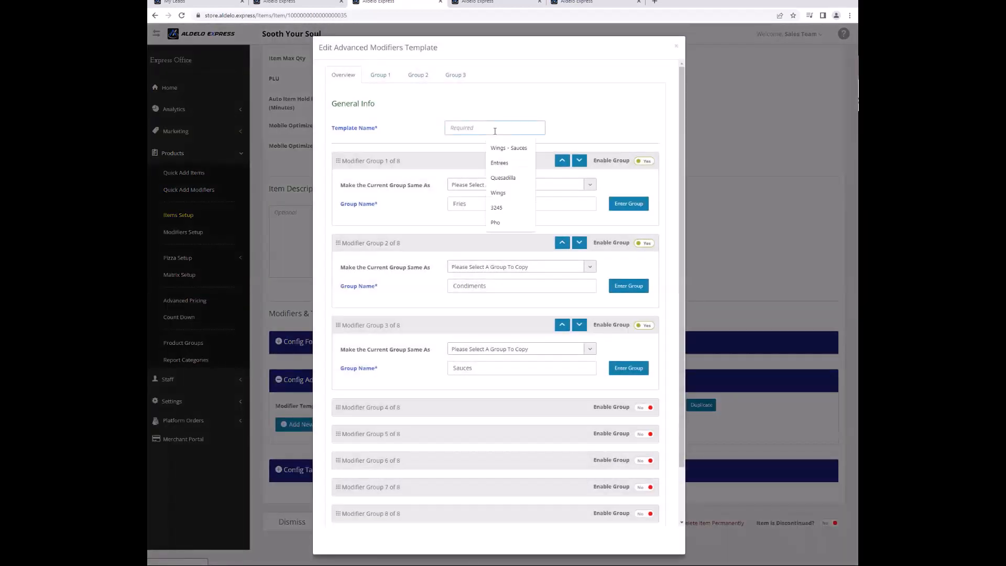
pyautogui.write('S')
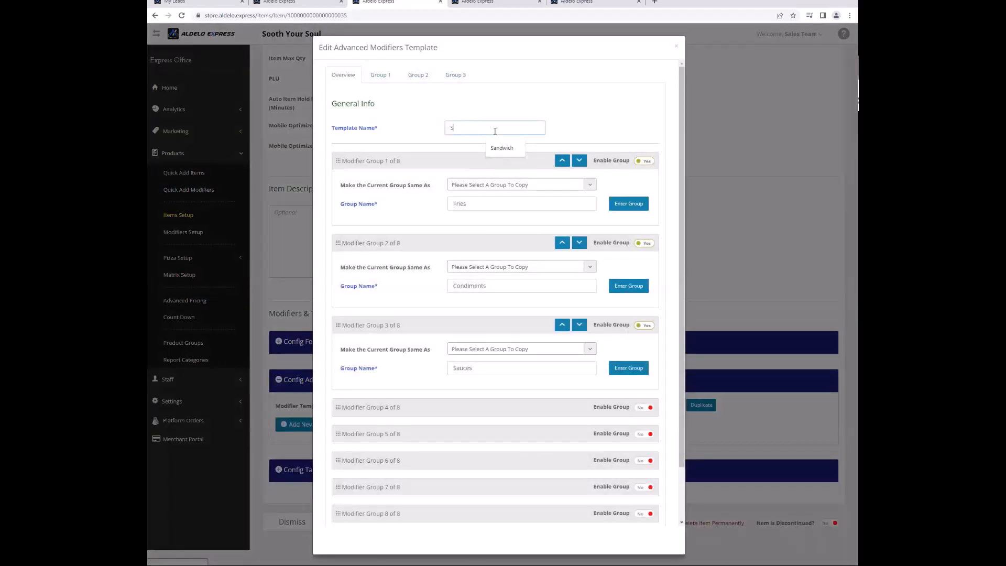
pyautogui.write('anmash Burger')
# Enable Modifier Group 4, name it CHeeses, and enter the group.
pyautogui.click(646, 407)
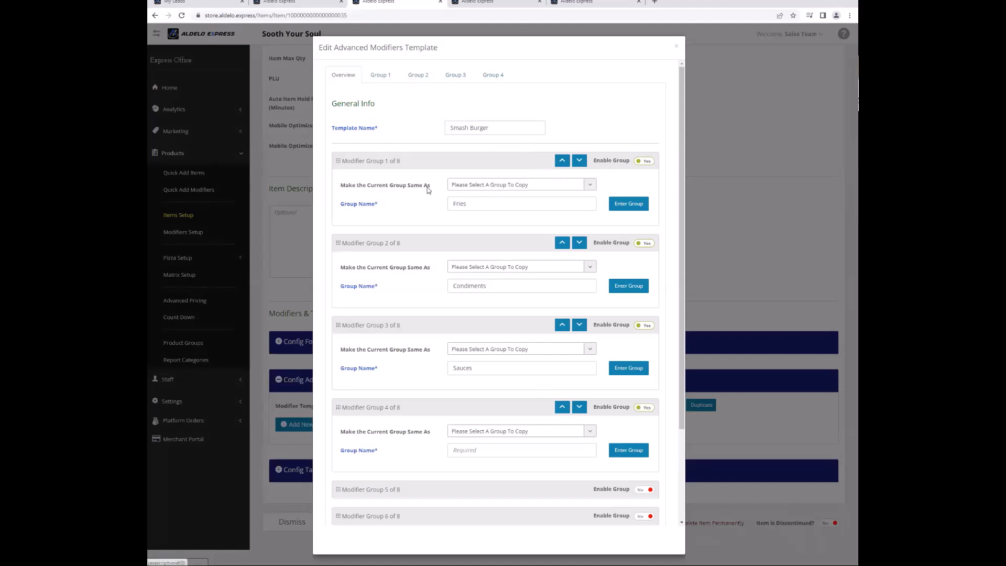
pyautogui.click(530, 449)
pyautogui.write('CHeeses')
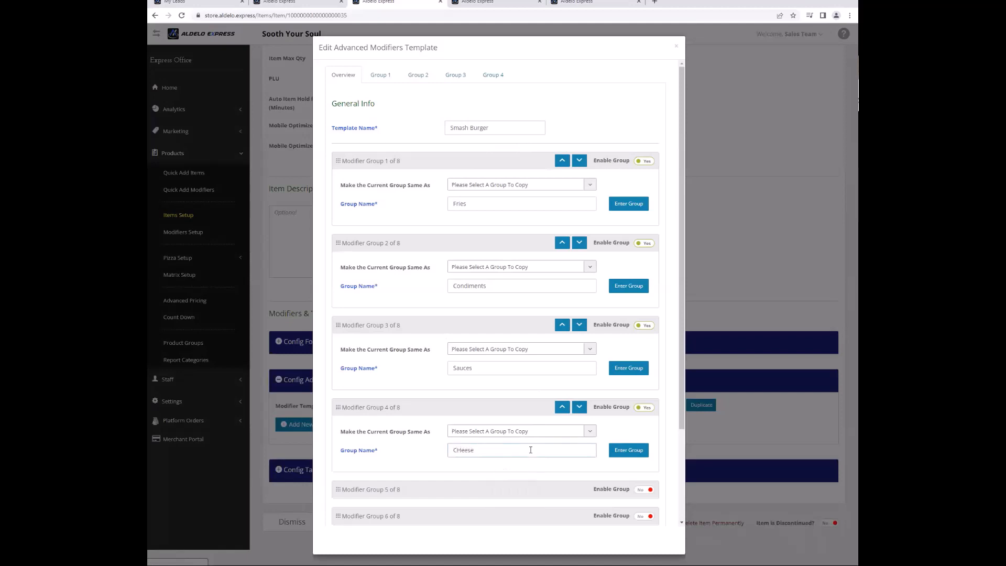
pyautogui.click(628, 449)
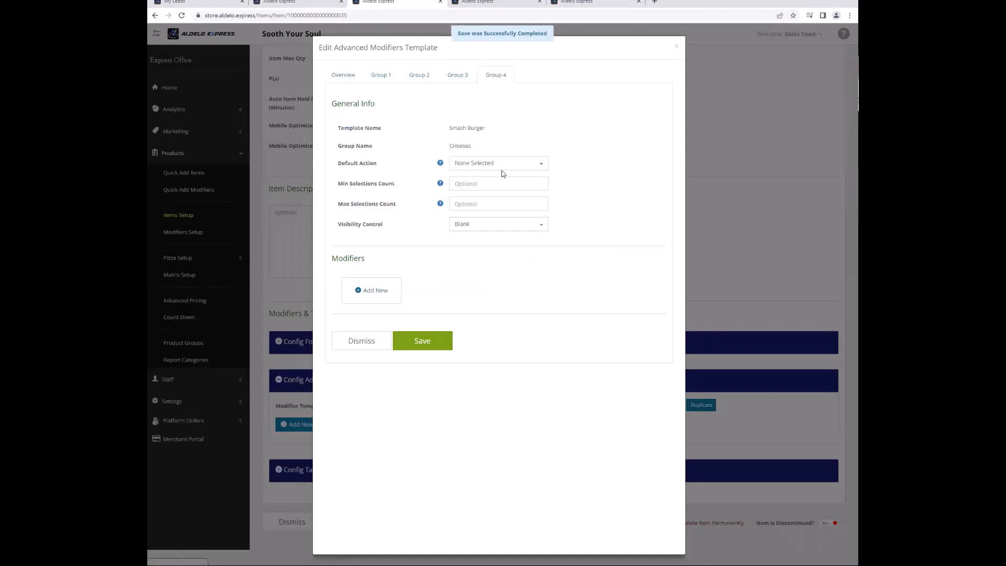
# Set the CHeeses group's minimum selections count to 1.
pyautogui.click(492, 183)
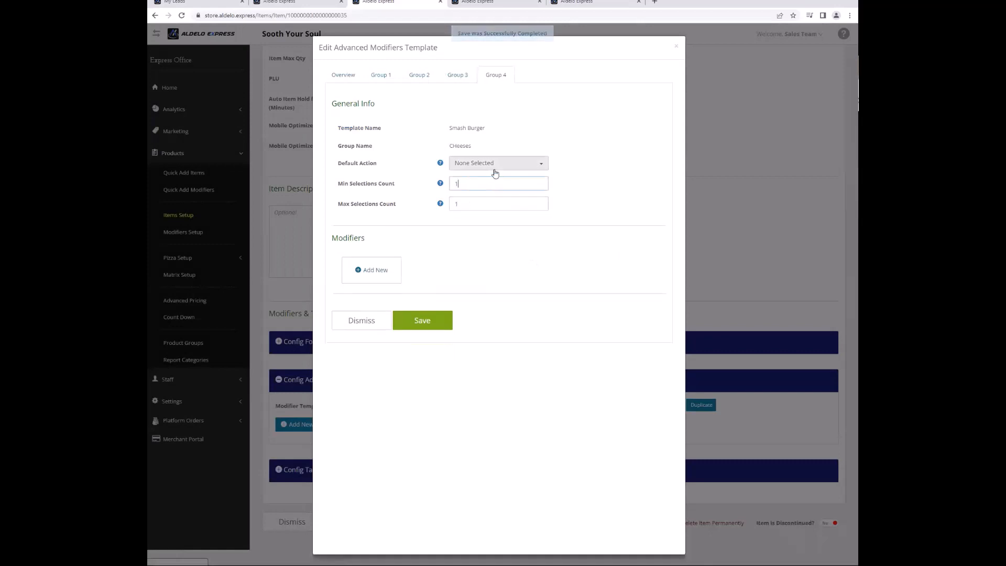
pyautogui.write('1')
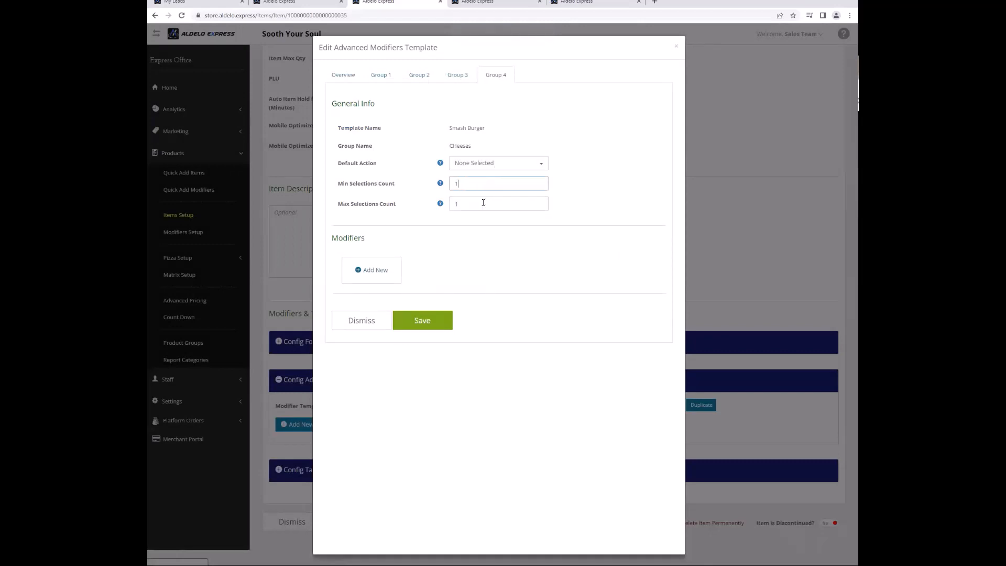
pyautogui.click(483, 164)
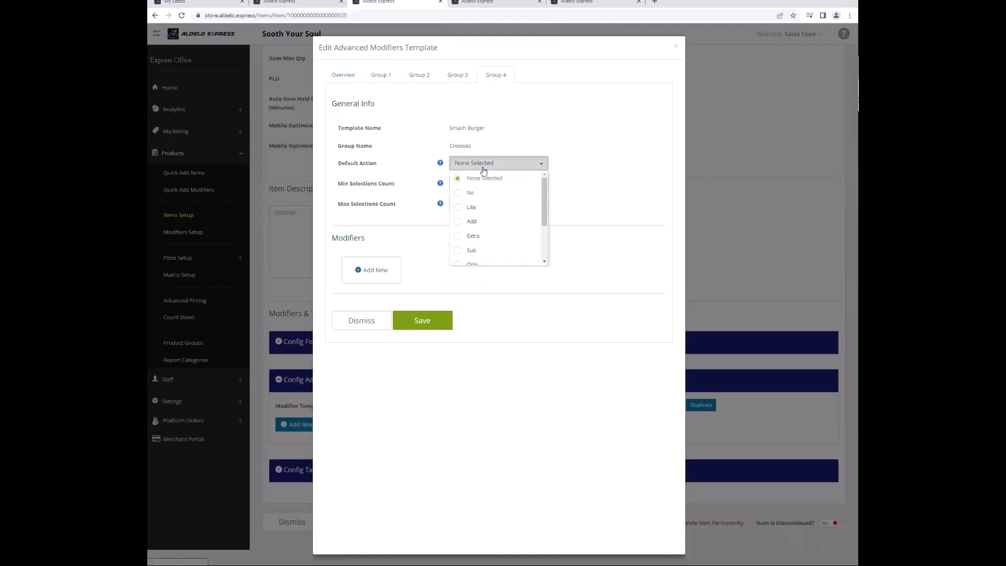
pyautogui.click(576, 177)
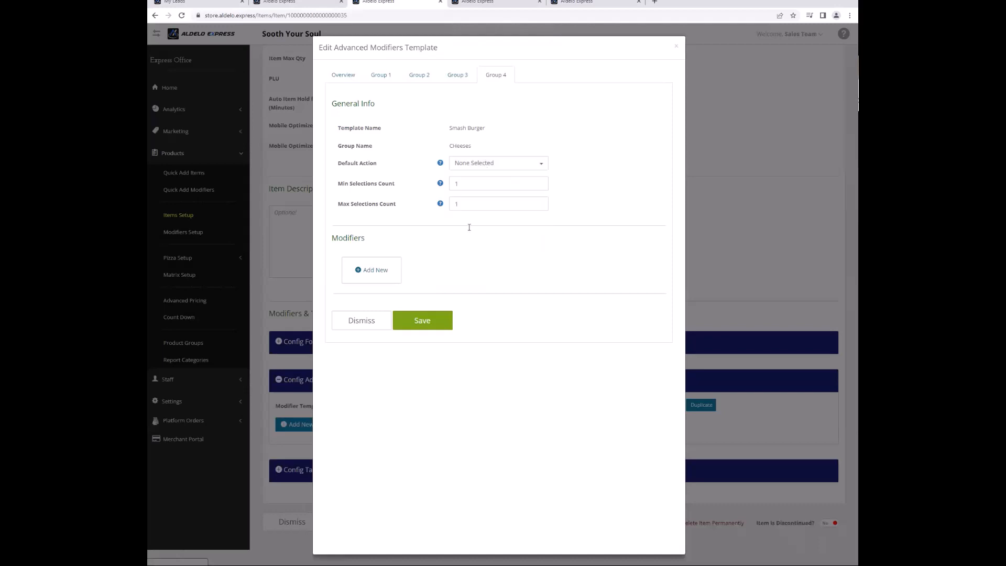
# Add American Cheese to the group, allowing Extra, Side and No options.
pyautogui.click(375, 278)
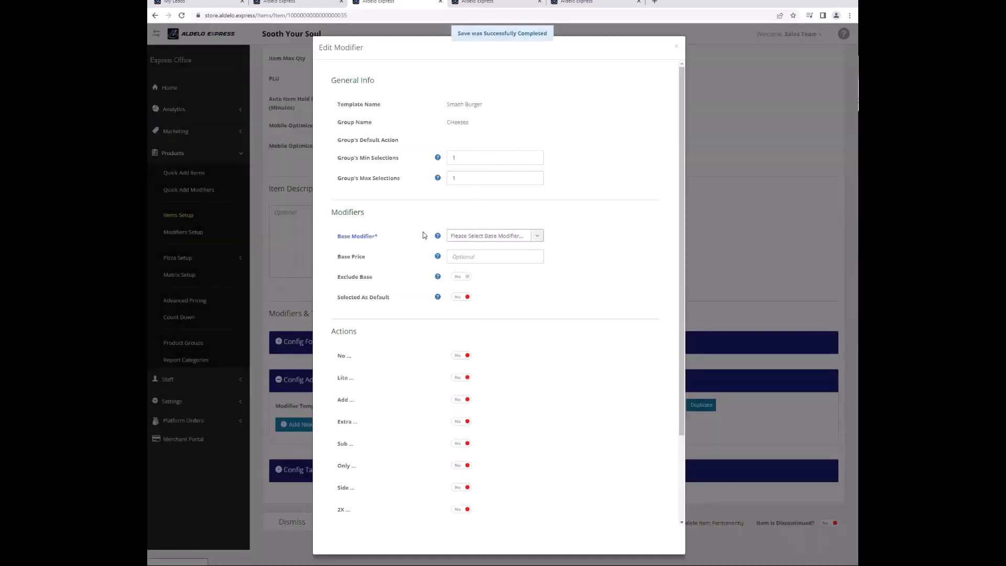
pyautogui.click(492, 237)
pyautogui.write('ch')
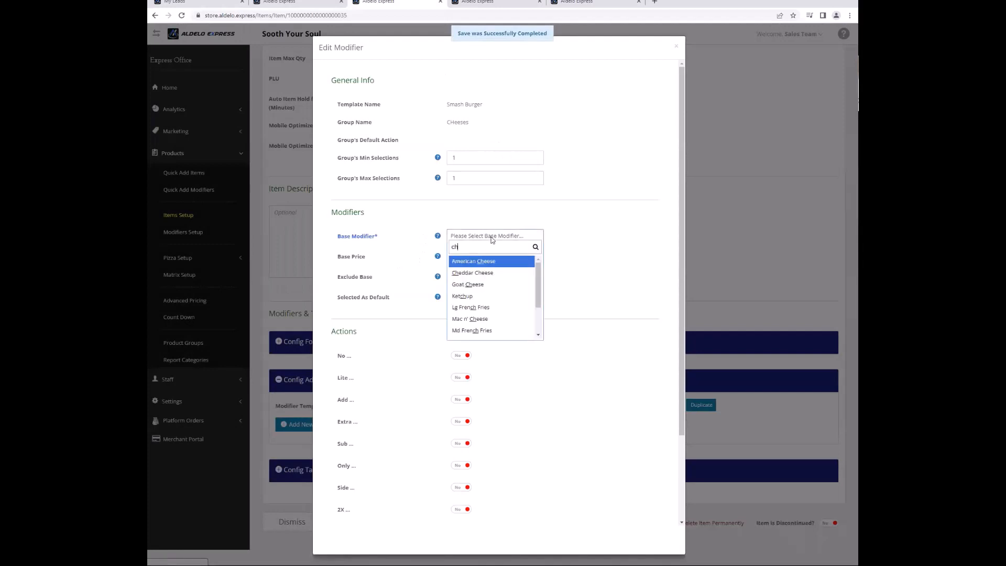
pyautogui.press('Return')
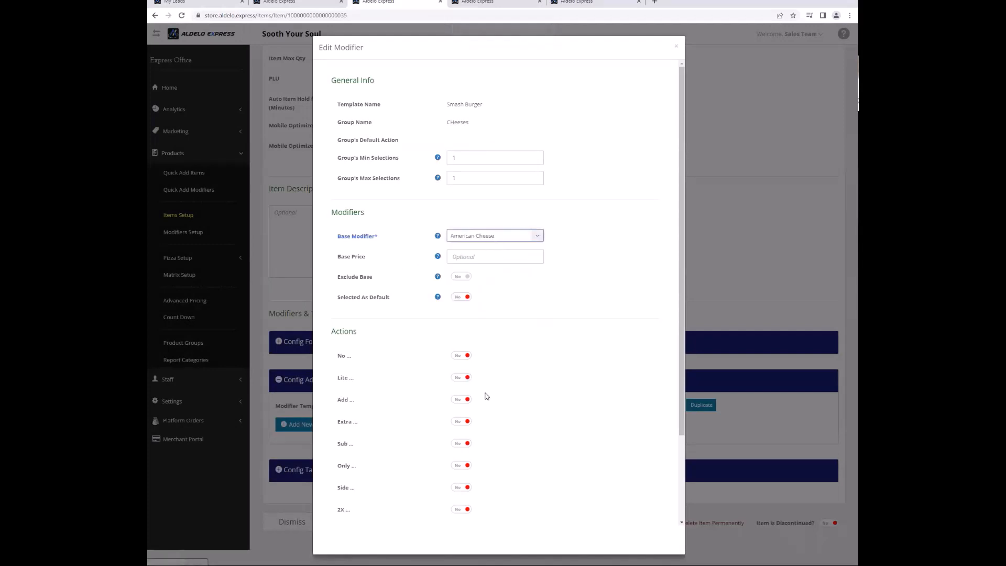
pyautogui.click(466, 421)
pyautogui.click(456, 487)
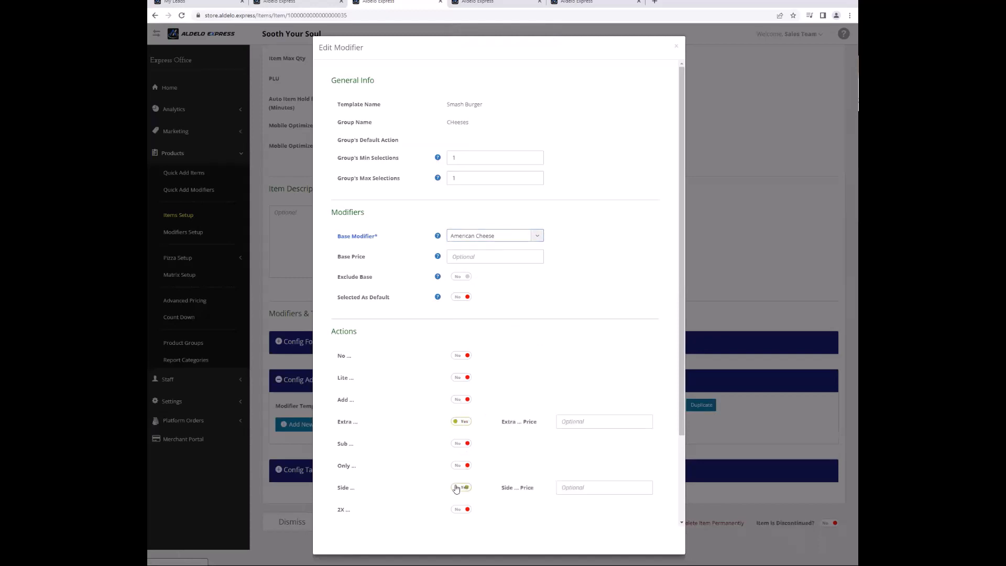
pyautogui.click(462, 355)
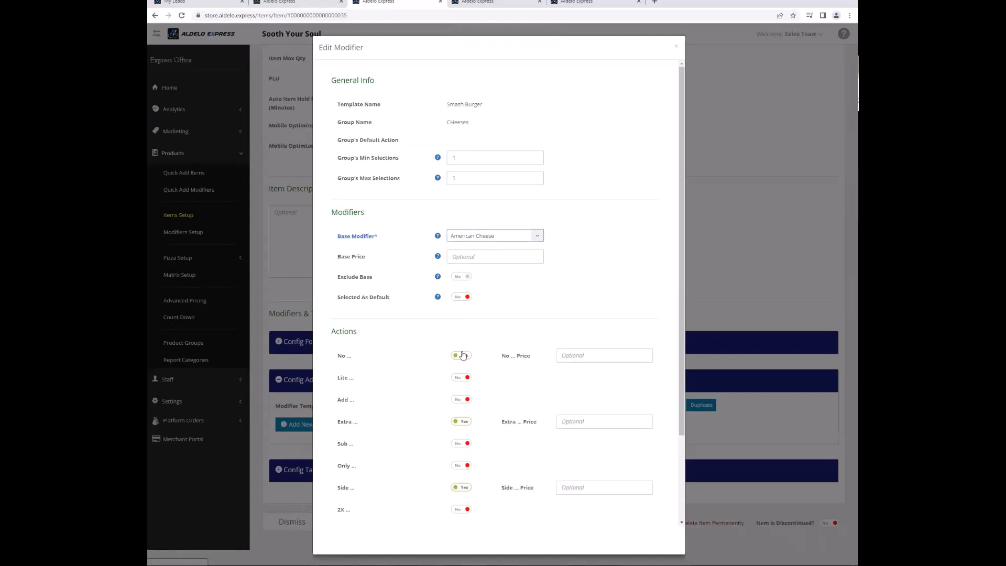
pyautogui.scroll(-2, 508, 492)
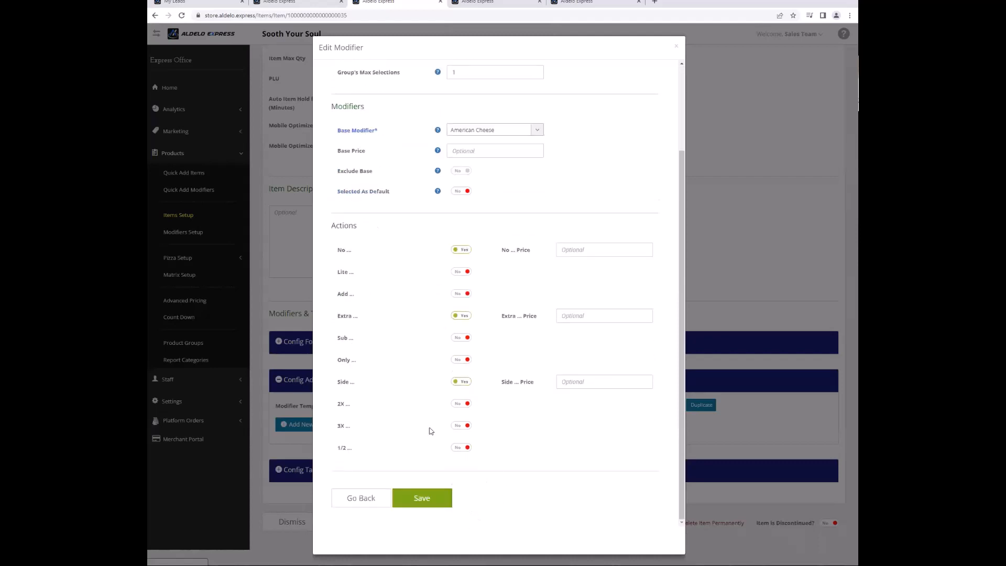
pyautogui.click(440, 500)
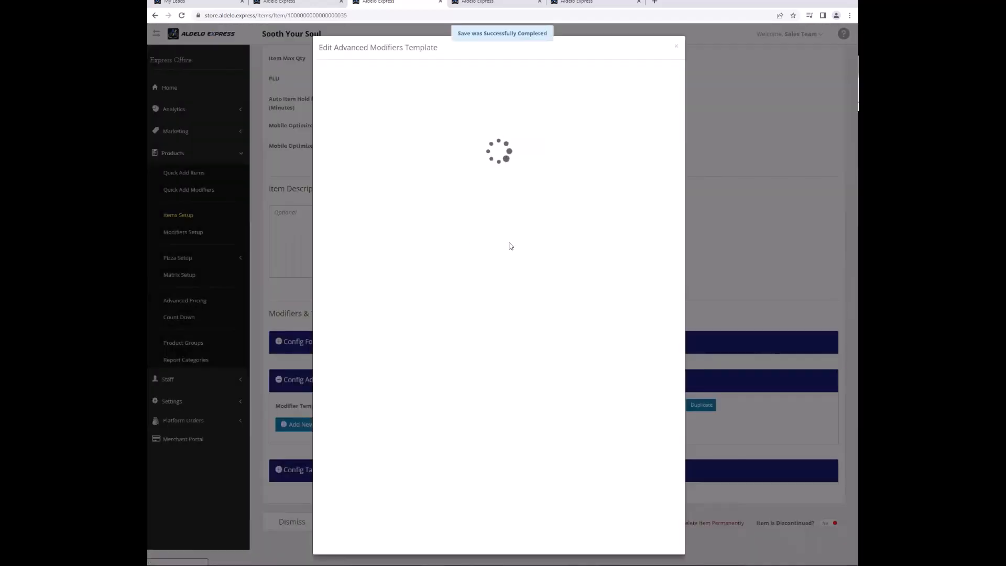
# Add Cheddar Cheese as the group's second modifier.
pyautogui.click(450, 271)
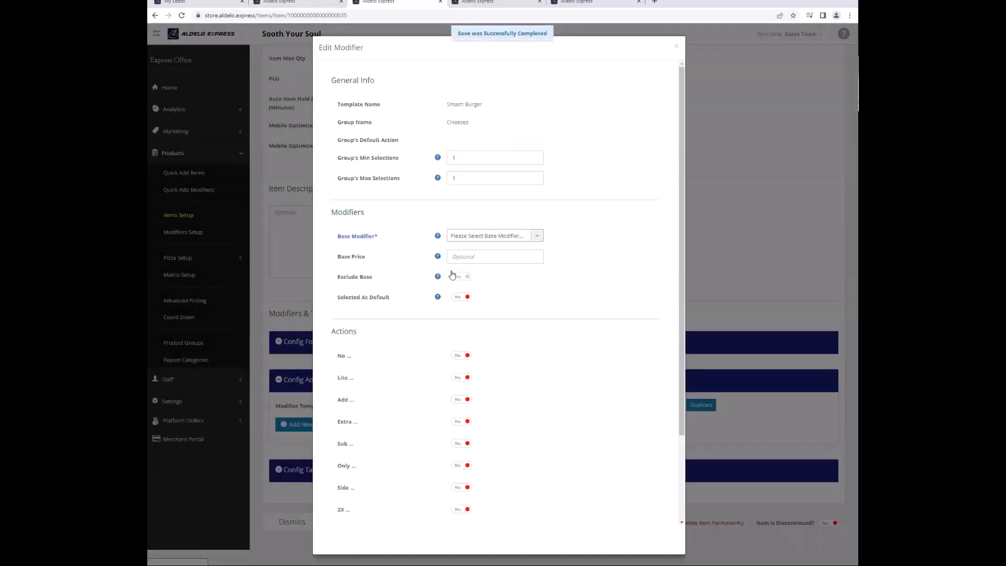
pyautogui.click(478, 237)
pyautogui.write('ch')
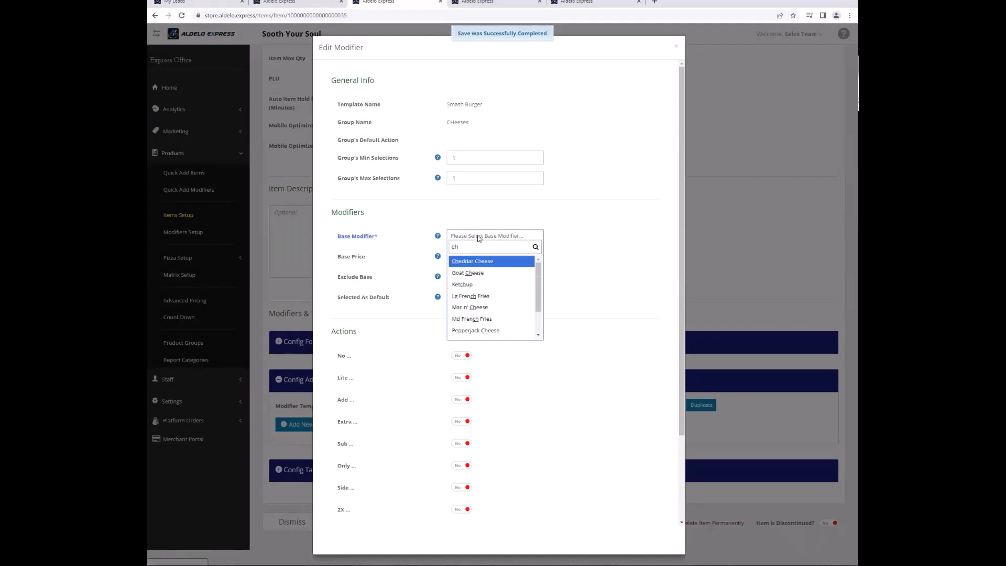
pyautogui.press('Return')
pyautogui.scroll(-3, 438, 456)
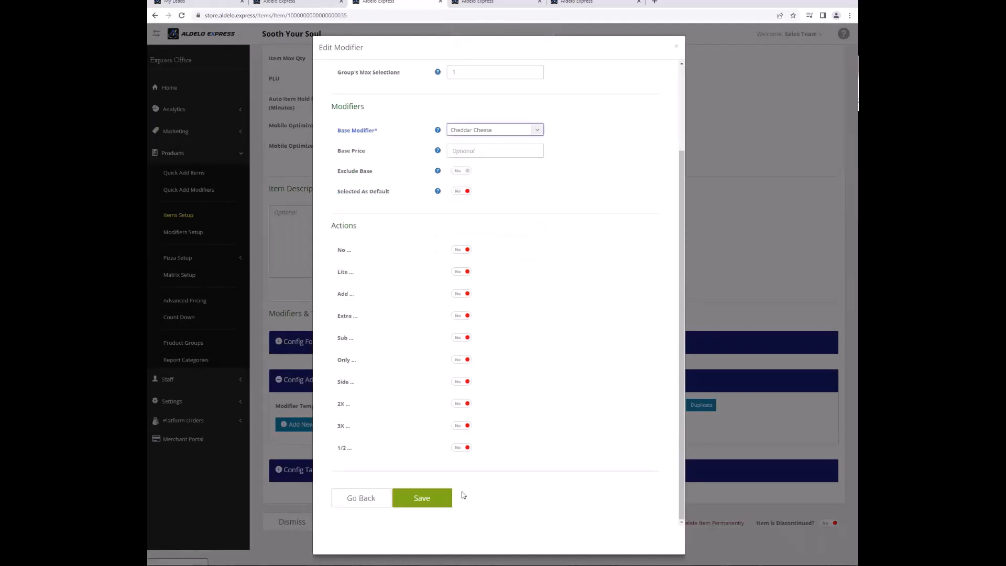
pyautogui.click(427, 498)
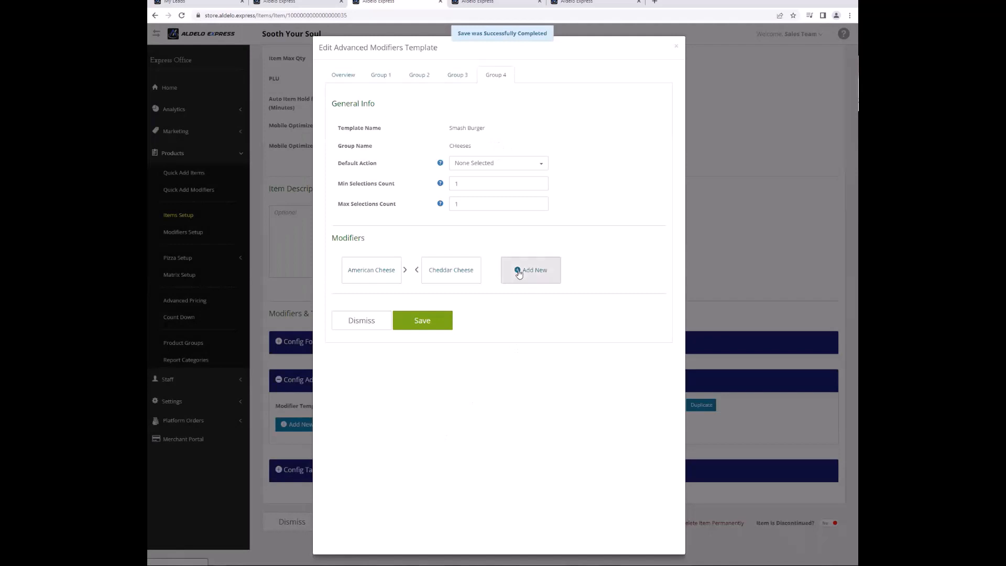
# Add Provolone Cheese as the third modifier, allowing a Side option.
pyautogui.click(519, 273)
pyautogui.click(514, 241)
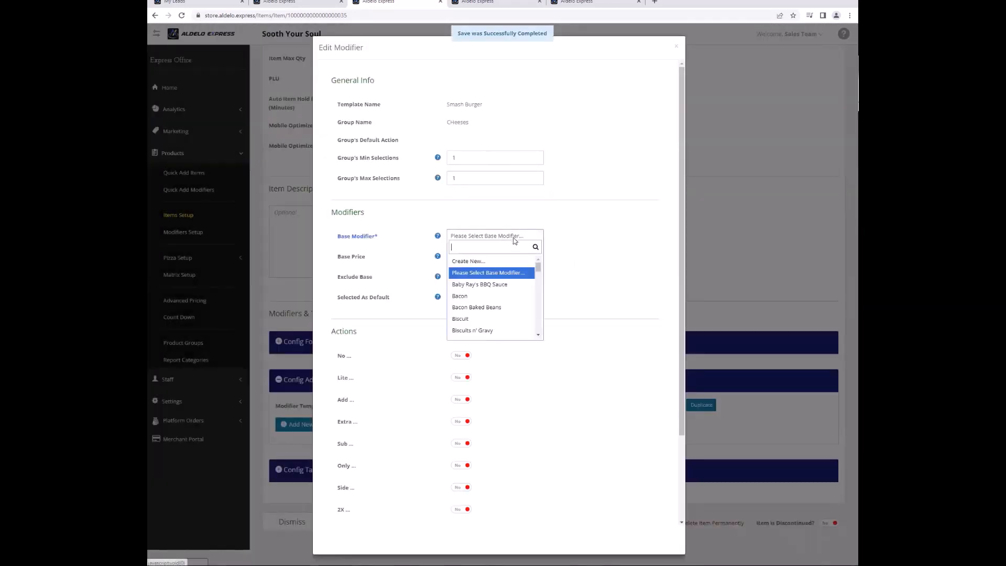
pyautogui.write('pro')
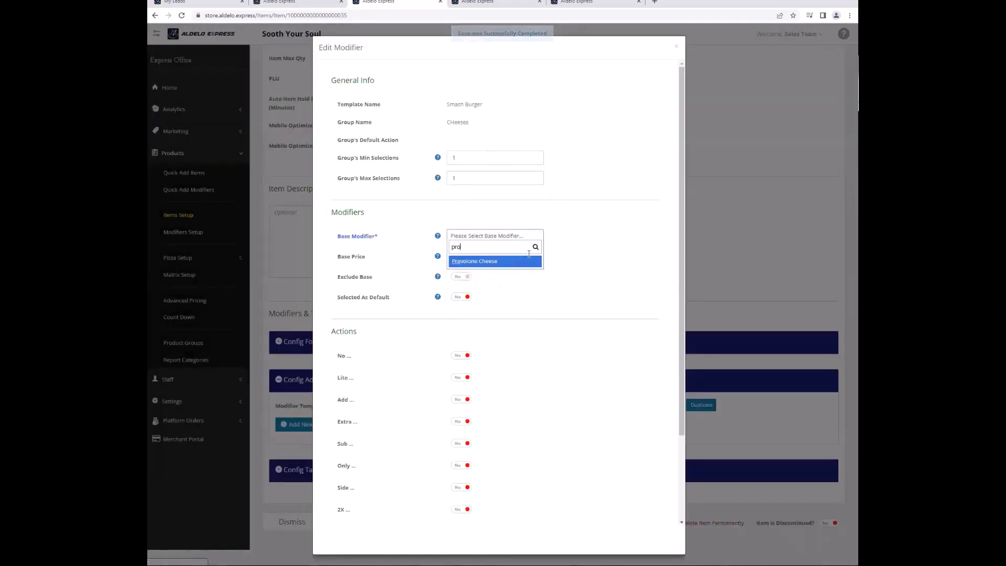
pyautogui.click(517, 262)
pyautogui.scroll(-2, 535, 352)
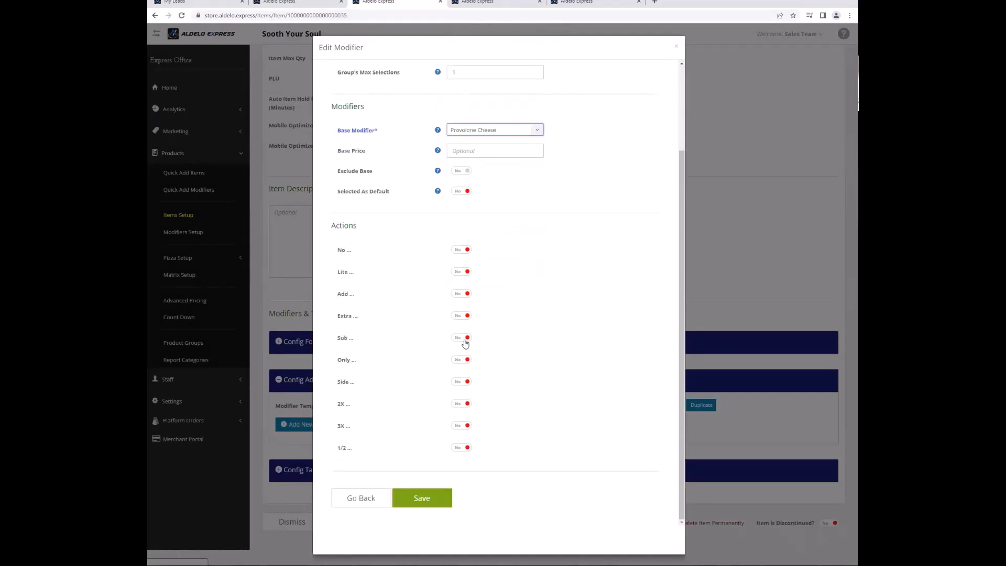
pyautogui.click(459, 383)
pyautogui.click(421, 498)
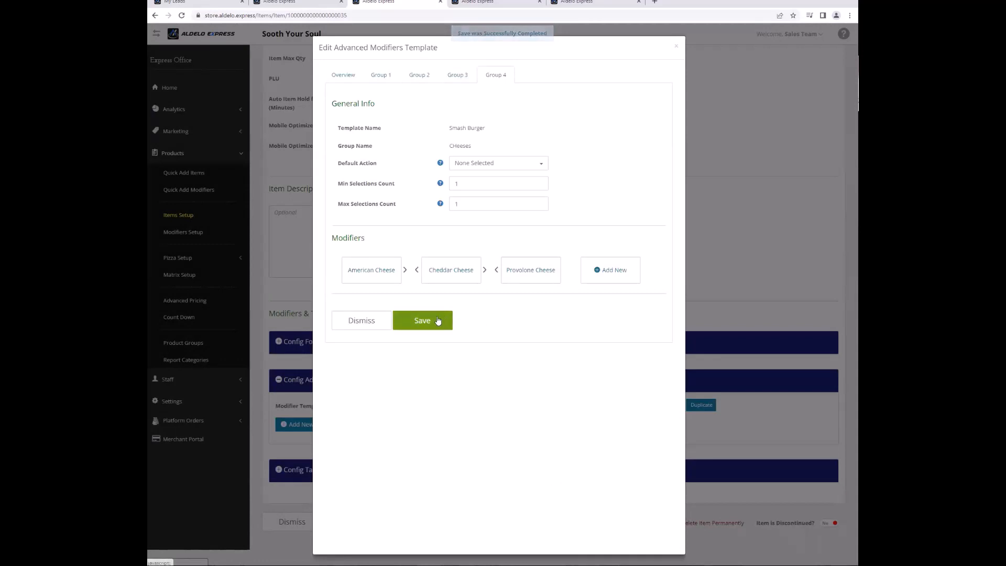
# Save Smash Burger, then open Fried Chicken's forced modifier setup at an empty Group 1.
pyautogui.click(437, 320)
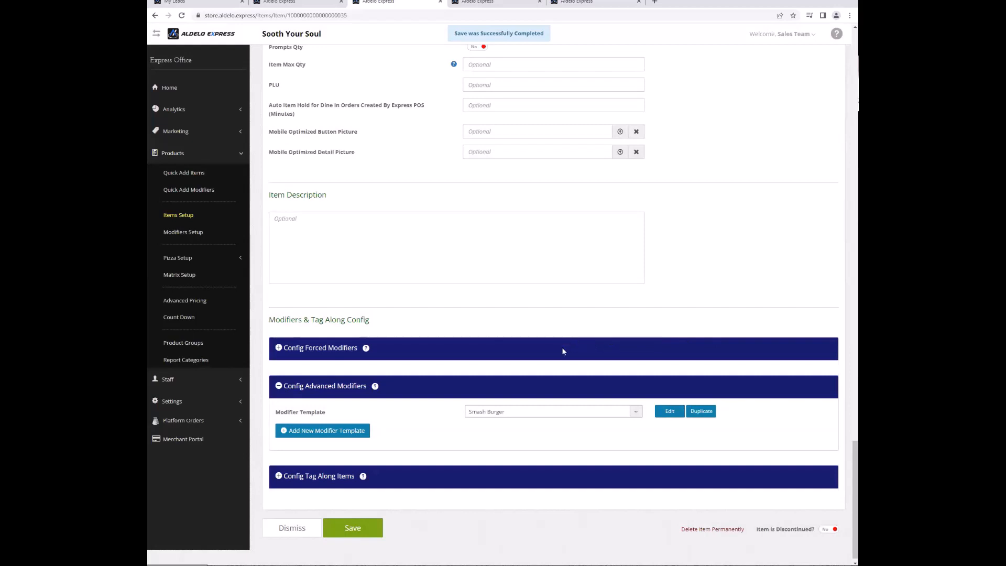
pyautogui.click(376, 523)
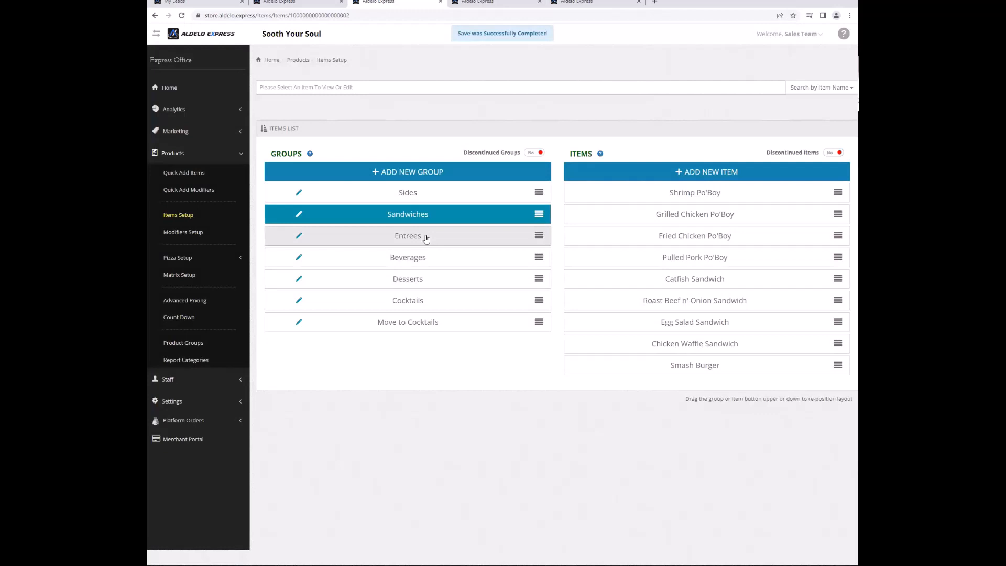
pyautogui.click(426, 238)
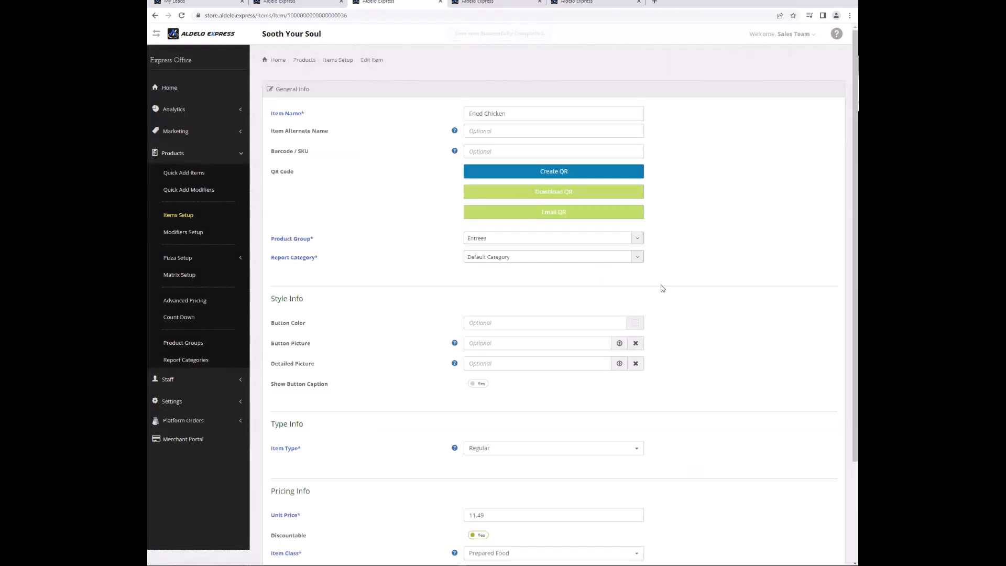
pyautogui.scroll(-3, 675, 298)
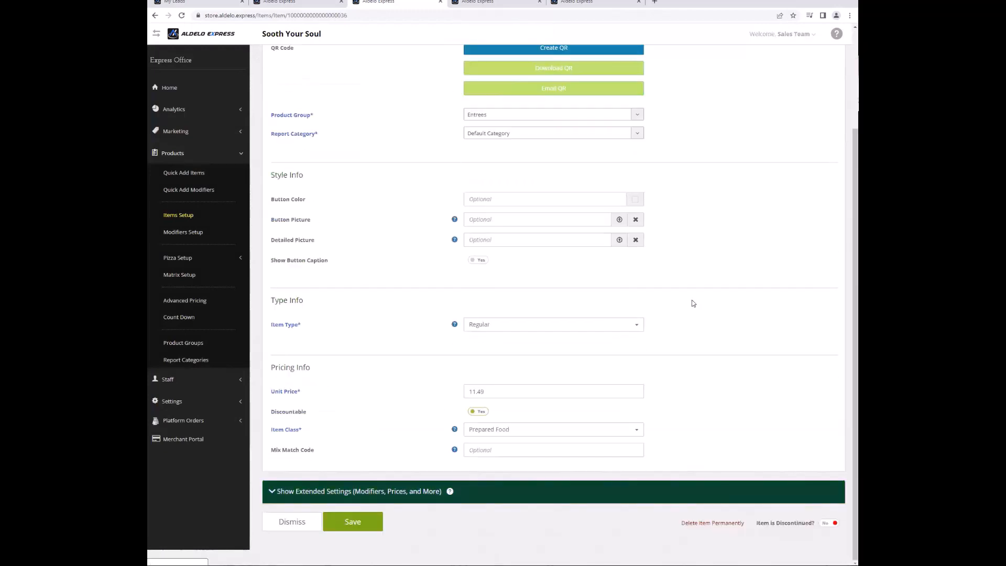
pyautogui.click(409, 491)
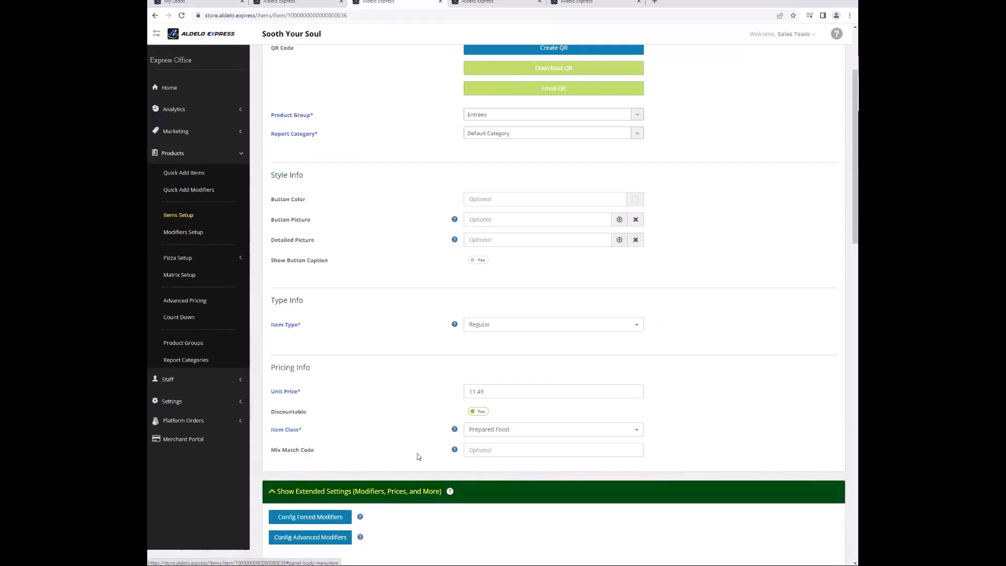
pyautogui.click(309, 517)
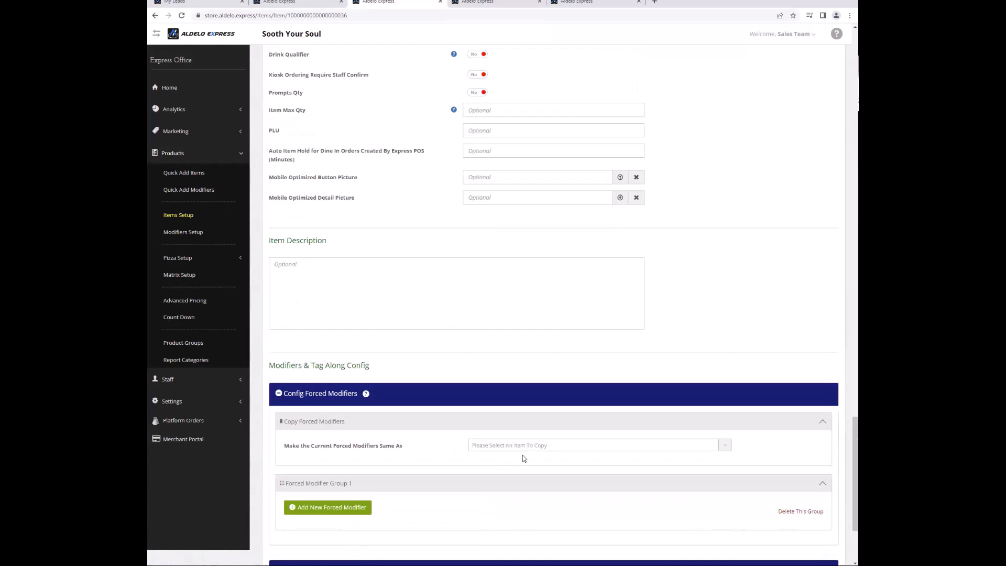
pyautogui.click(353, 513)
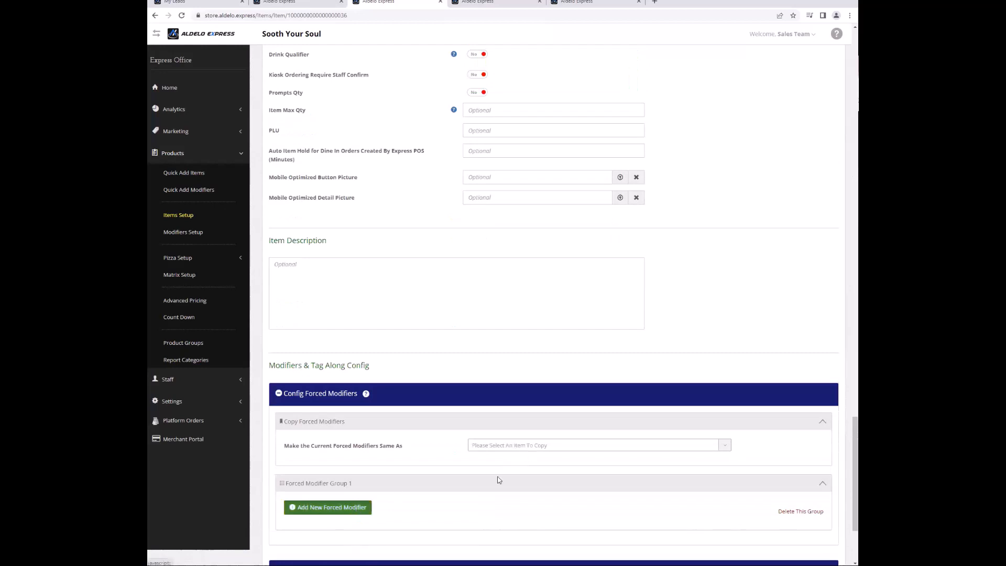
# Make twelve sides, Bacon Baked Beans through Smothered Potatoes, Fried Chicken's forced modifiers.
pyautogui.click(472, 80)
pyautogui.write('S')
pyautogui.press('Return')
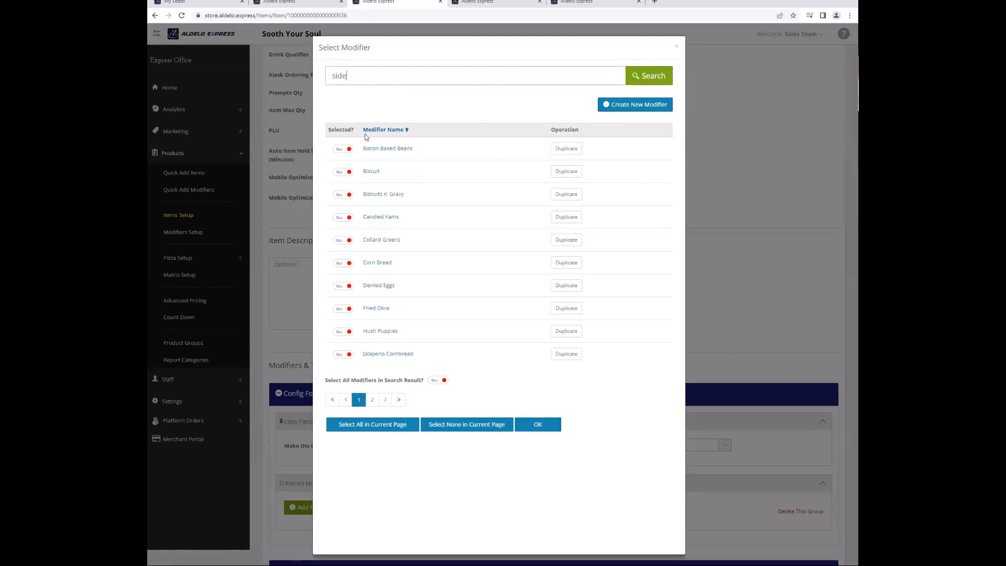
pyautogui.click(346, 149)
pyautogui.click(343, 194)
pyautogui.click(343, 171)
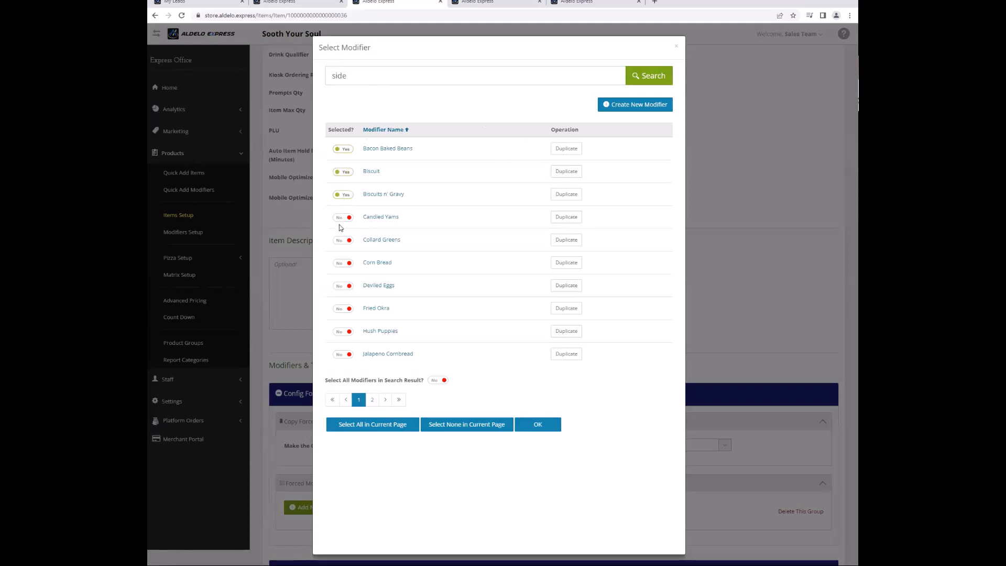
pyautogui.click(339, 245)
pyautogui.click(343, 220)
pyautogui.click(343, 264)
pyautogui.click(343, 288)
pyautogui.click(343, 310)
pyautogui.click(344, 333)
pyautogui.click(343, 355)
pyautogui.click(372, 399)
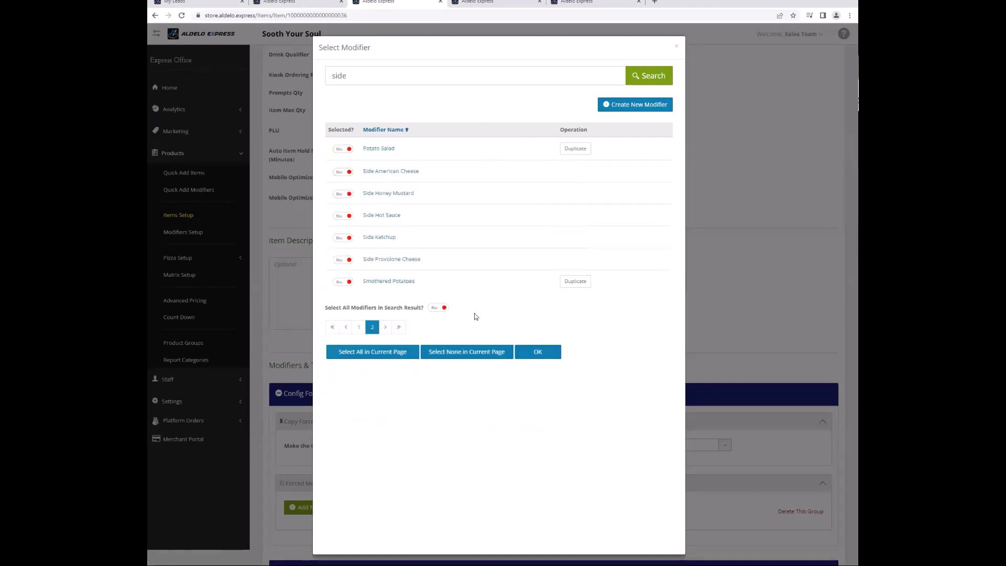
pyautogui.click(343, 149)
pyautogui.click(343, 283)
pyautogui.click(539, 358)
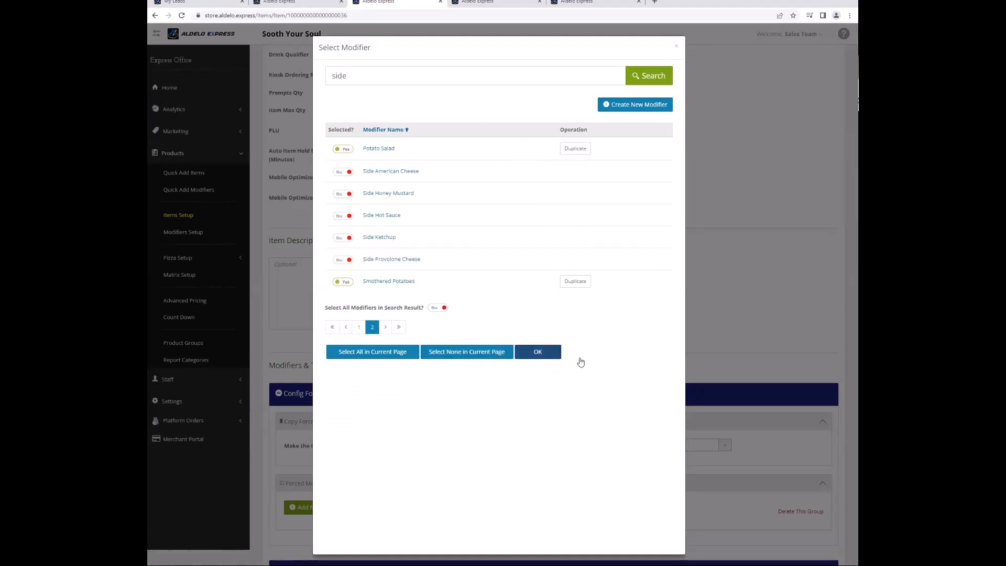
# Start a new advanced modifier template for Fried Chicken.
pyautogui.scroll(-5, 652, 388)
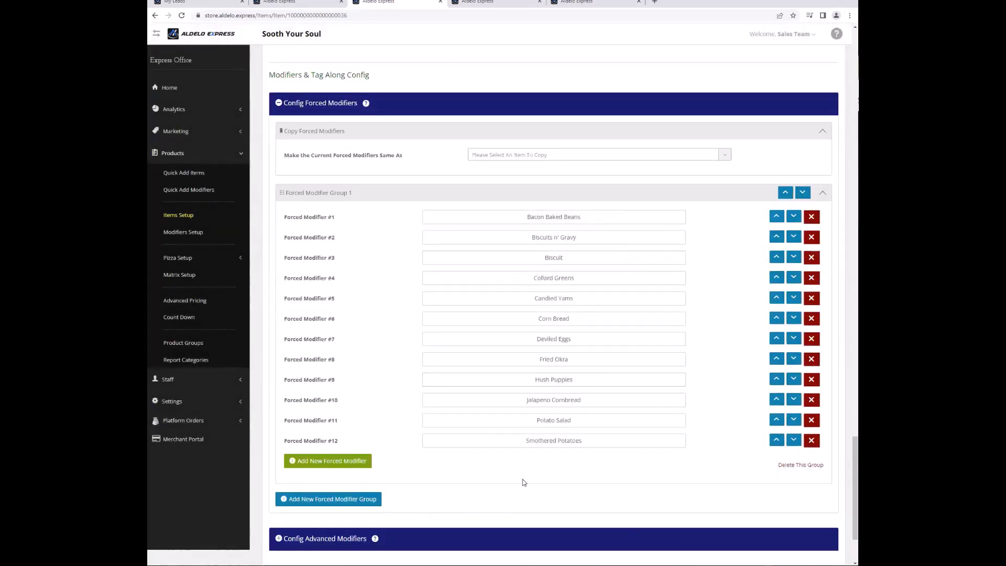
pyautogui.scroll(-2, 522, 482)
pyautogui.click(354, 437)
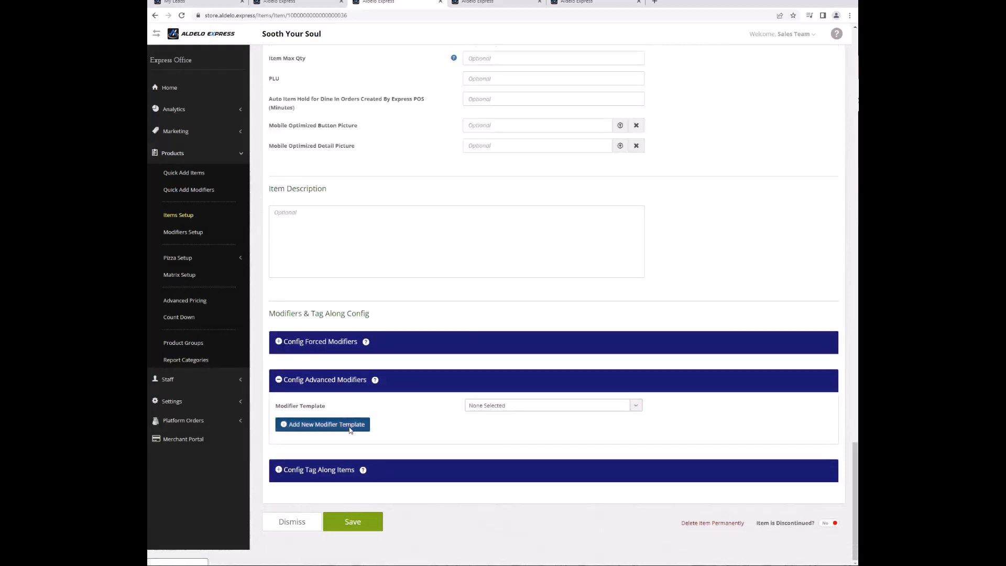
pyautogui.click(350, 426)
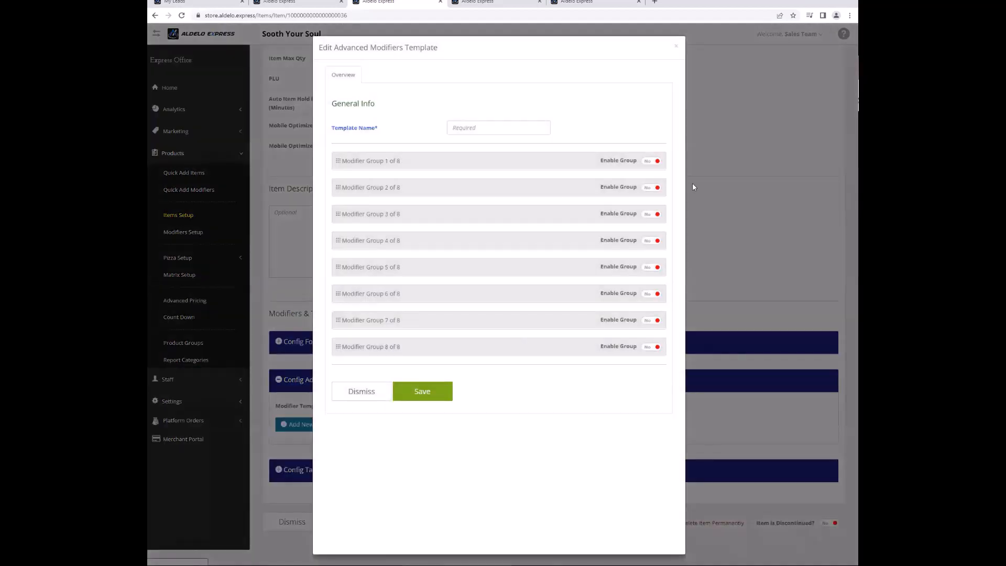
# Name the template 'Entree' and create group 1 as Sauces, copied from Sandwiches - Sauces.
pyautogui.click(515, 128)
pyautogui.write('Entree')
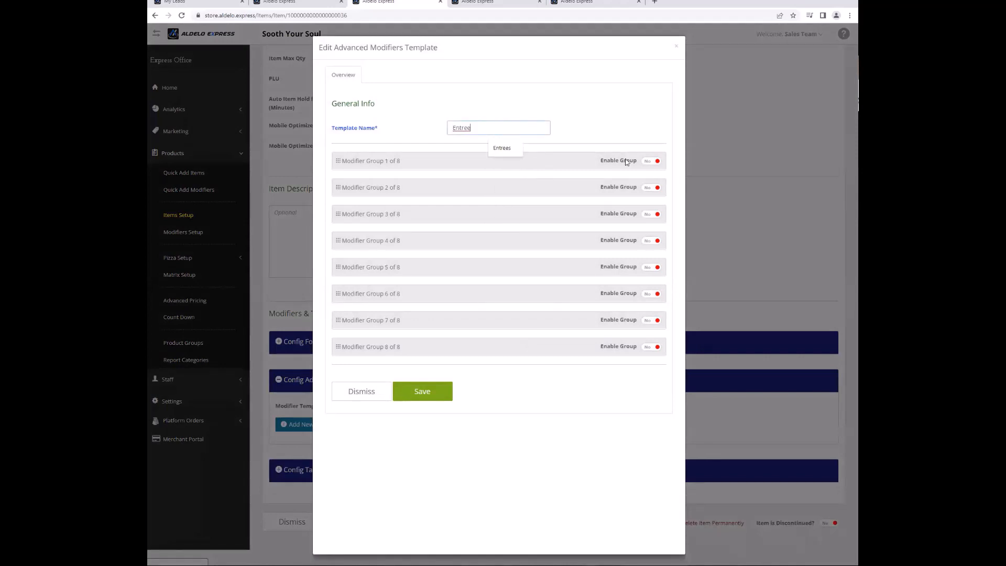
pyautogui.click(647, 161)
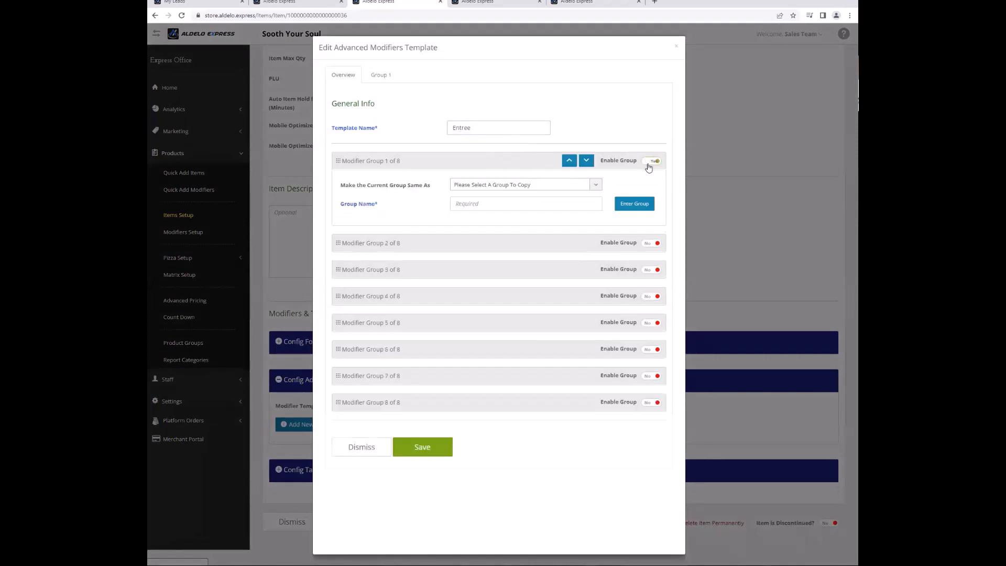
pyautogui.click(571, 190)
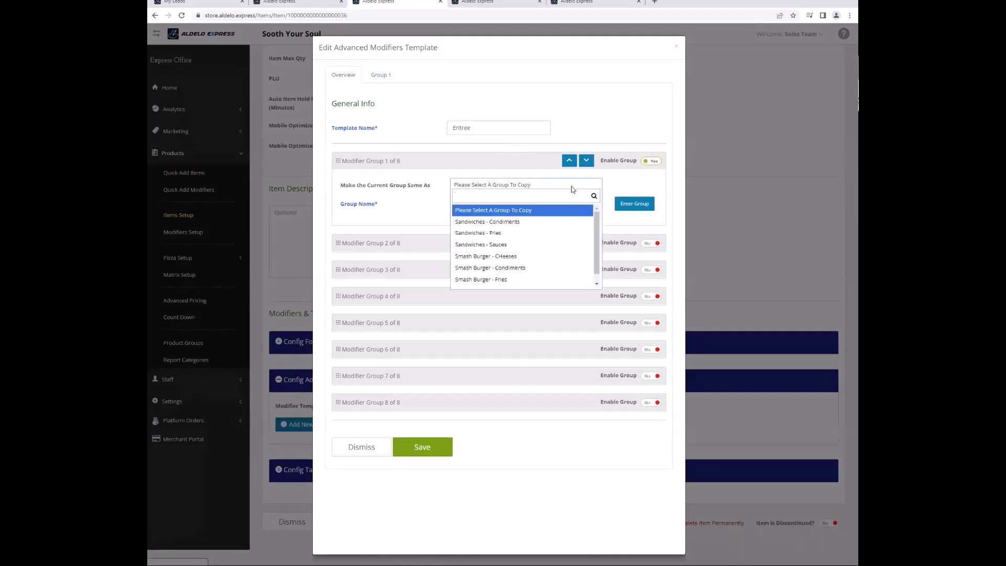
pyautogui.click(532, 245)
pyautogui.click(634, 185)
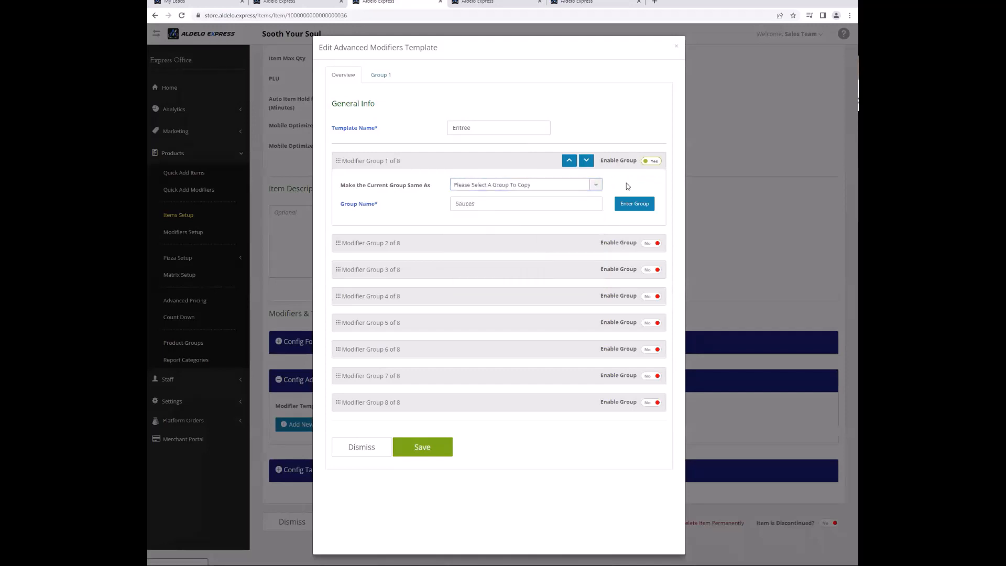
pyautogui.click(626, 204)
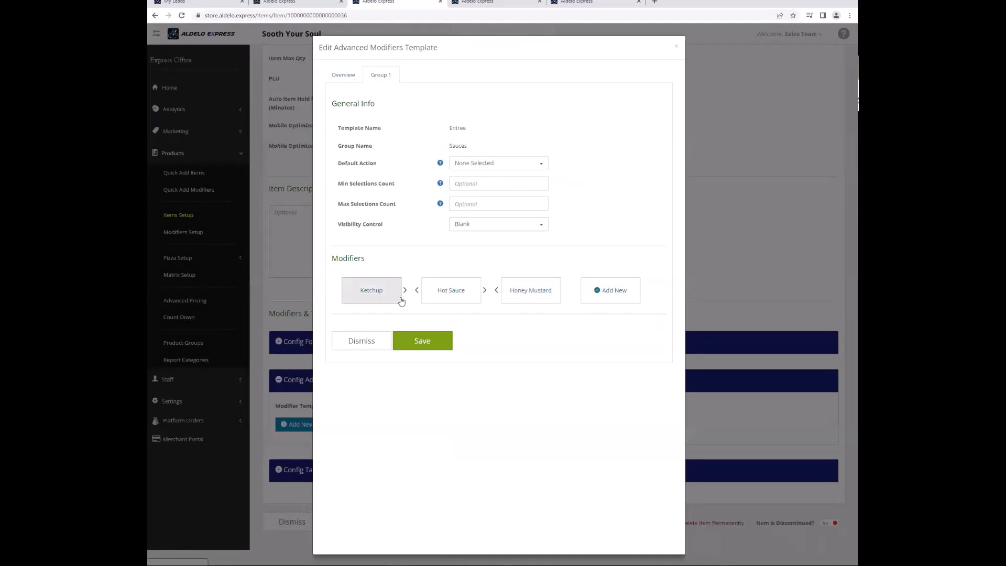
# Discard the blank new sauce modifier and exit the Entree template editor without saving.
pyautogui.click(600, 301)
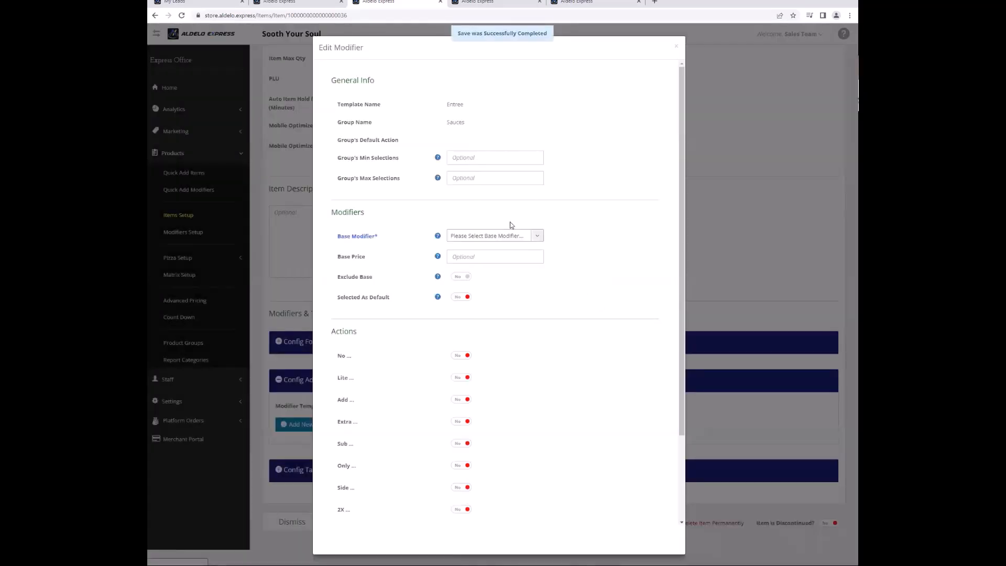
pyautogui.scroll(-2, 502, 290)
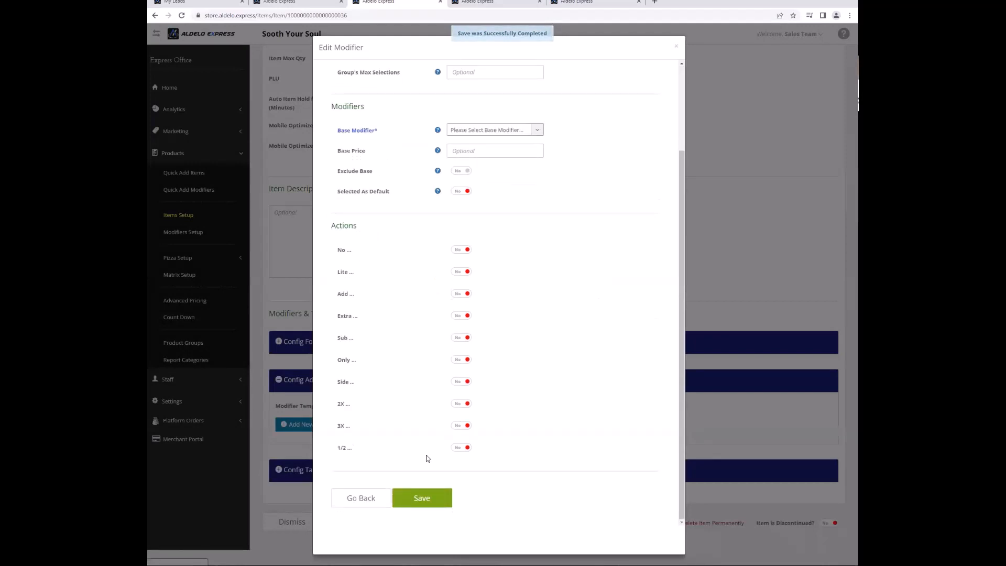
pyautogui.click(427, 496)
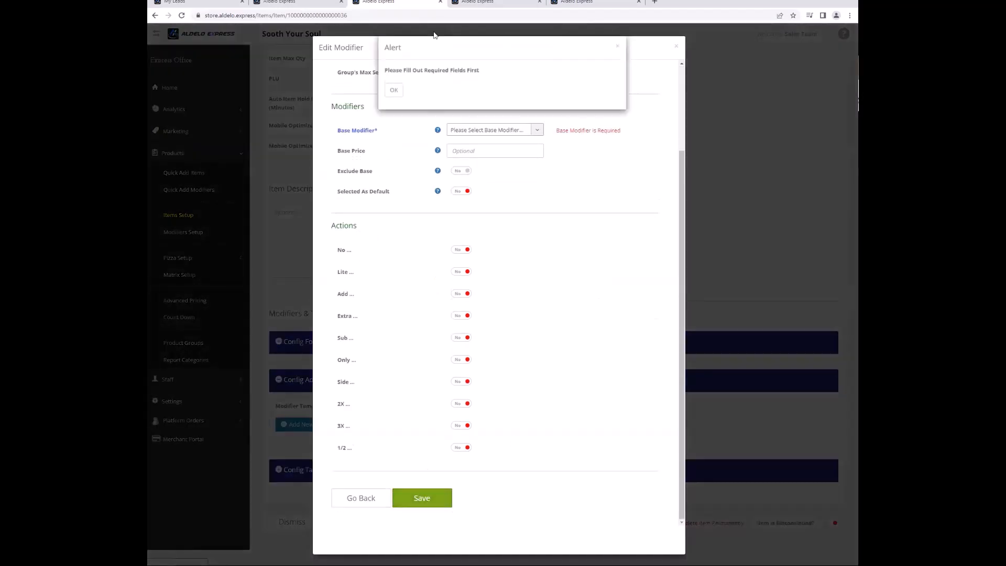
pyautogui.click(395, 90)
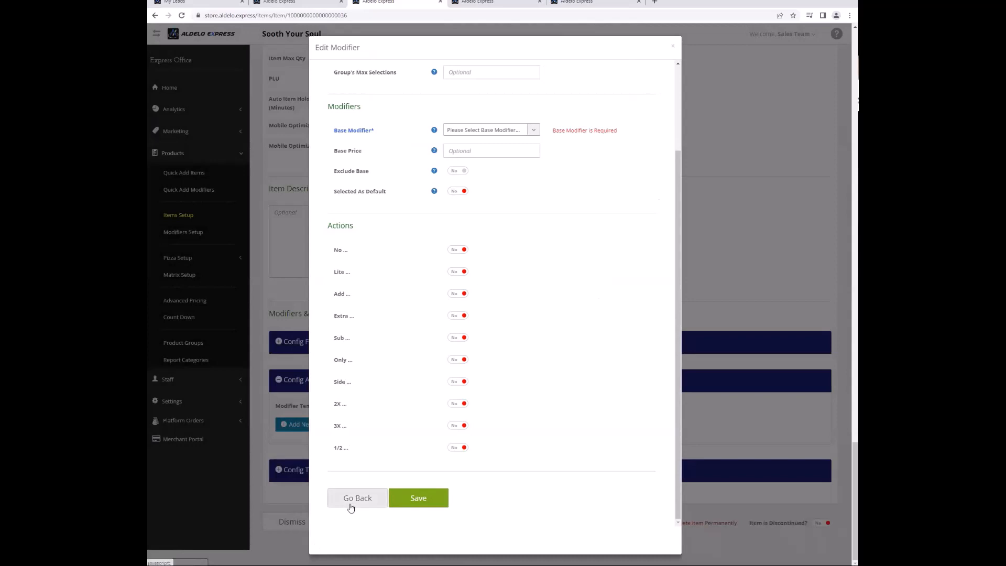
pyautogui.click(350, 504)
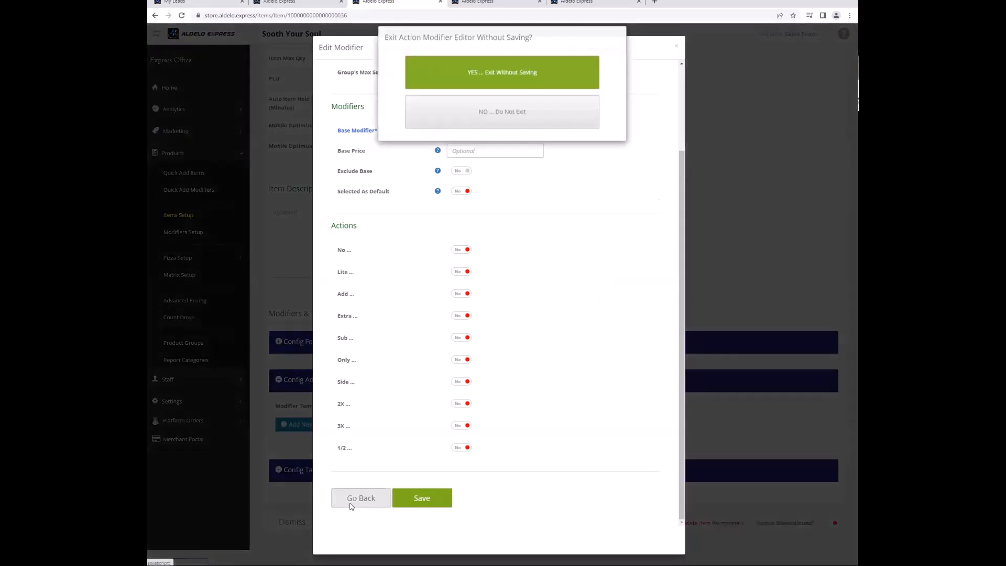
pyautogui.click(438, 92)
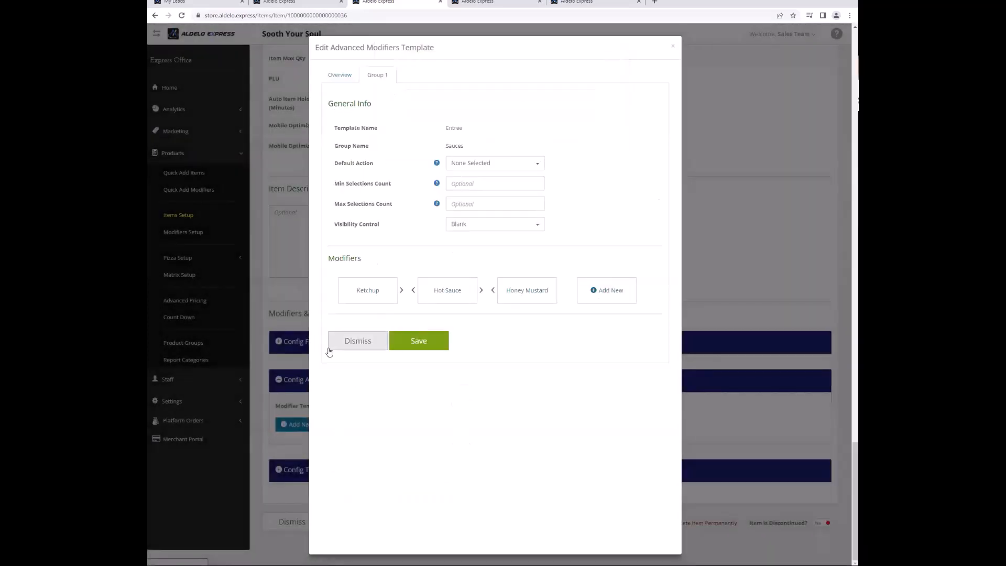
pyautogui.click(340, 349)
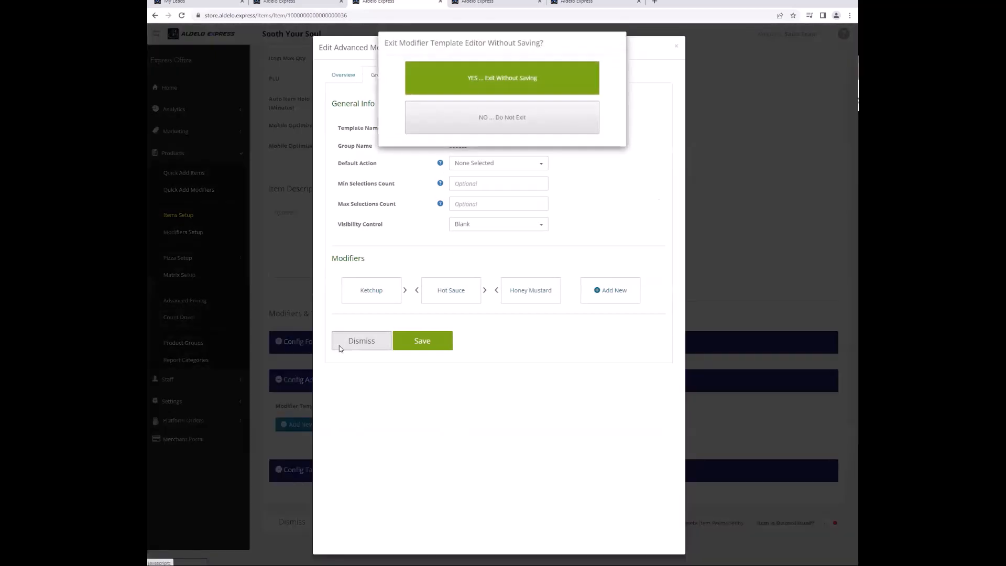
pyautogui.click(426, 92)
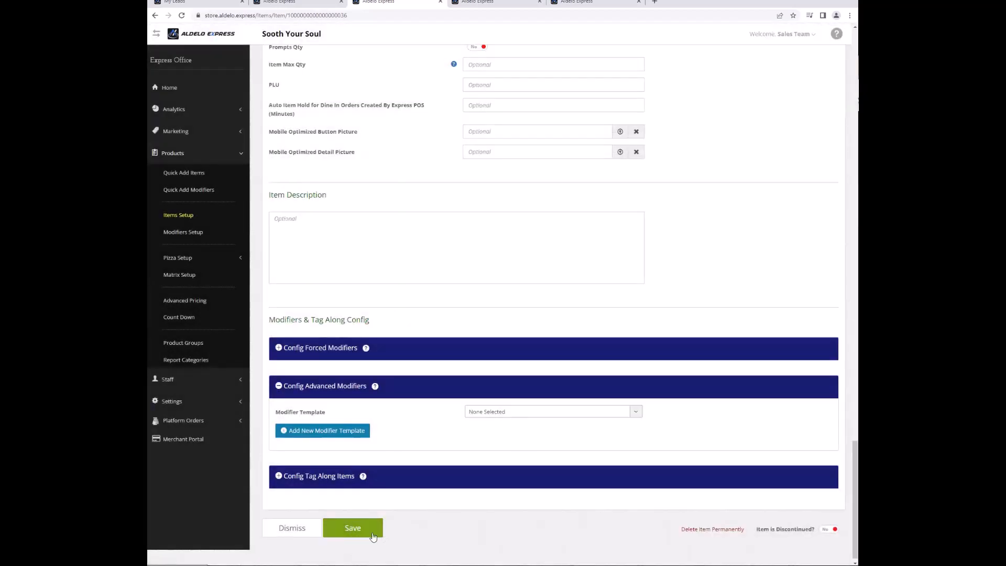
# Select Entree as Fried Chicken's modifier template and save the item.
pyautogui.click(504, 411)
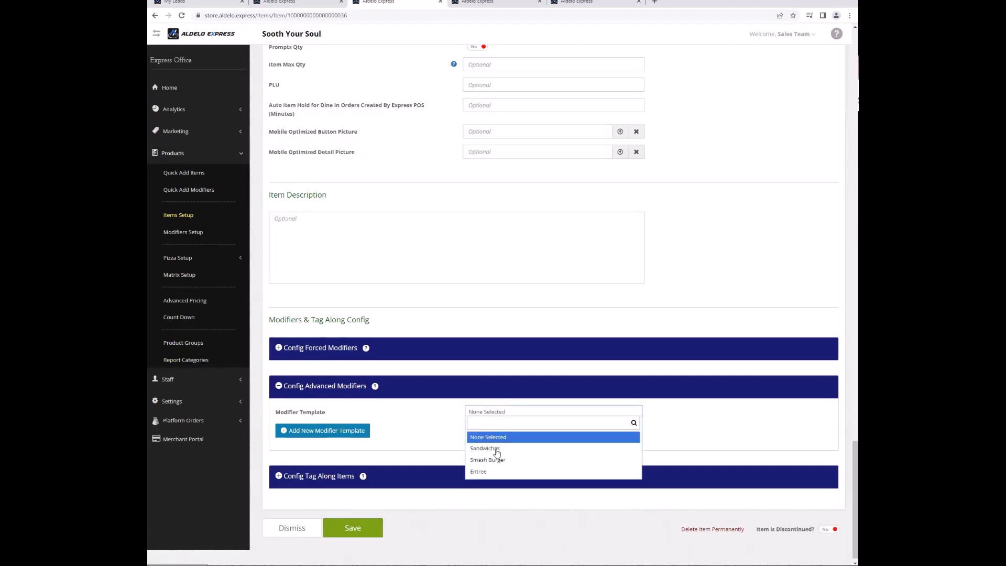
pyautogui.click(530, 471)
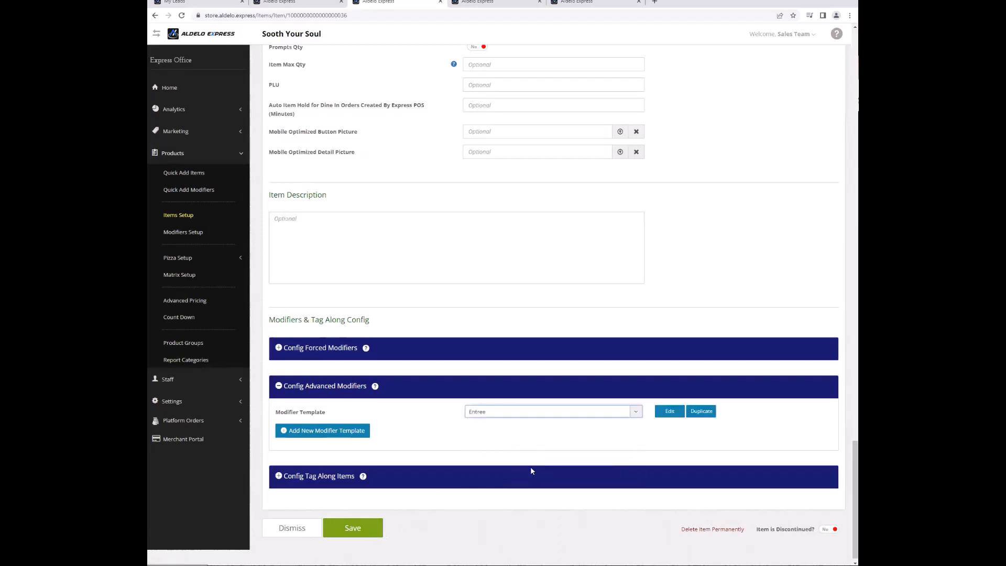
pyautogui.click(354, 533)
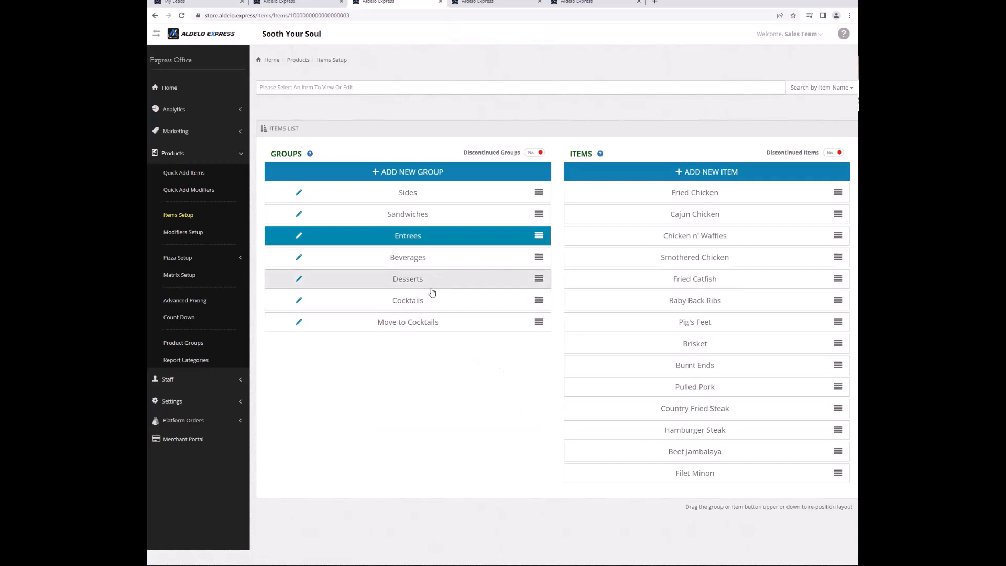
# Change the Cocktails 1-47 item's type from Regular to Popup Header.
pyautogui.click(428, 308)
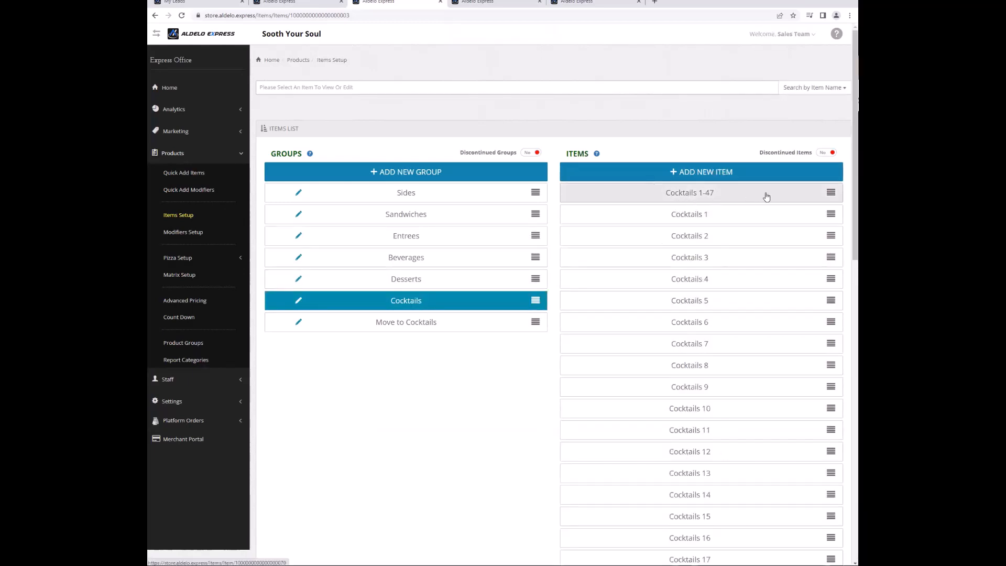
pyautogui.scroll(-3, 745, 403)
pyautogui.scroll(-7, 746, 406)
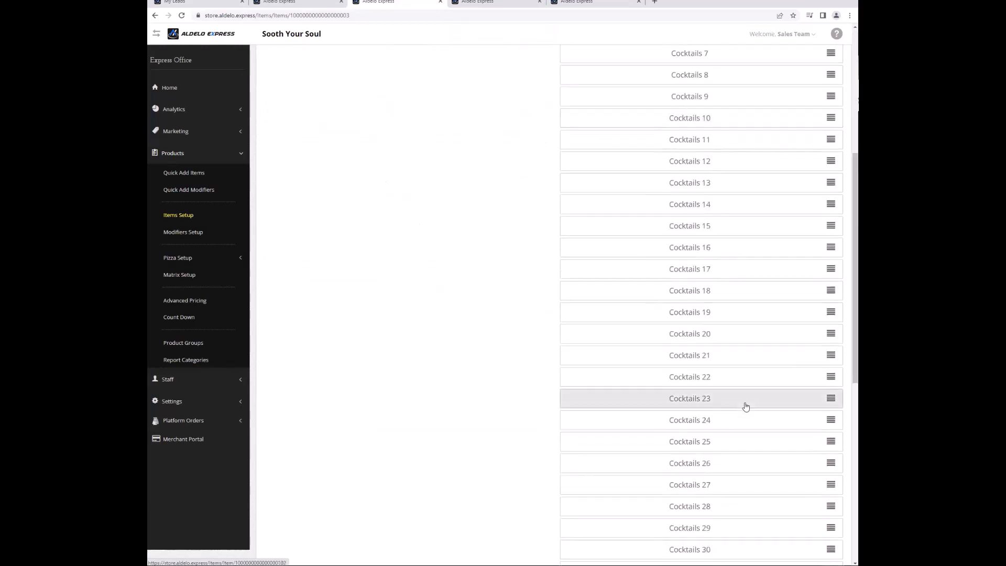
pyautogui.scroll(-3, 741, 459)
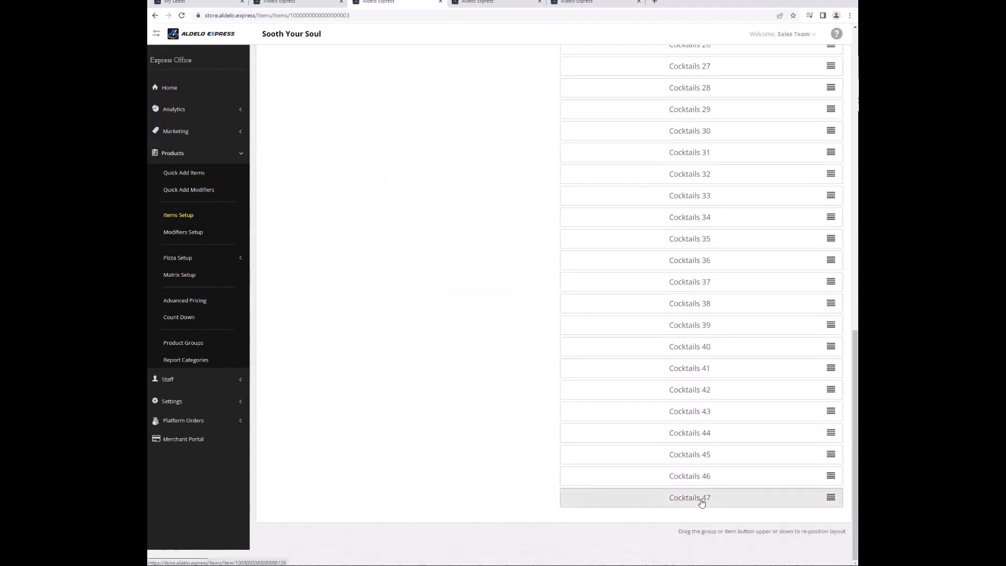
pyautogui.scroll(9, 702, 500)
pyautogui.scroll(5, 704, 326)
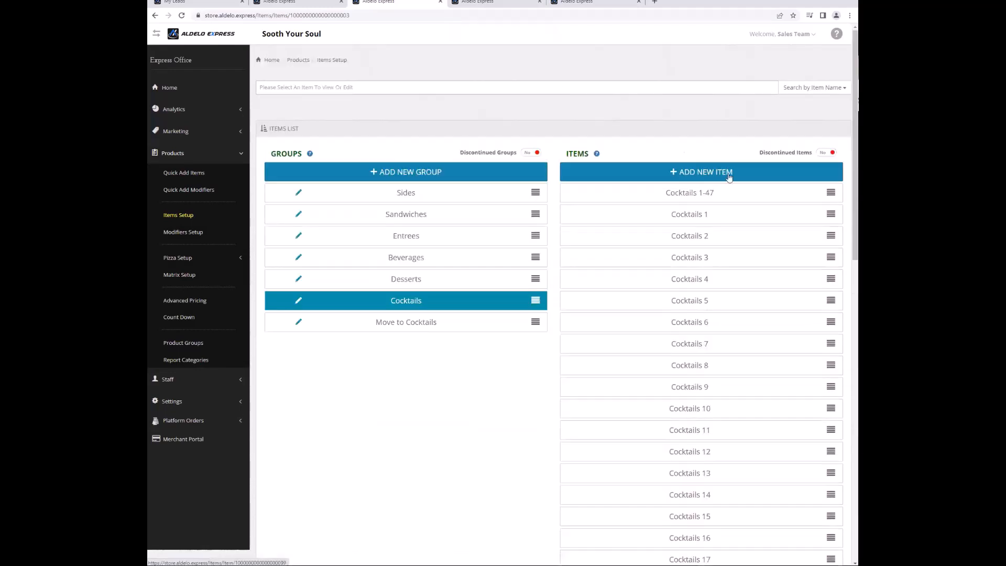
pyautogui.click(721, 191)
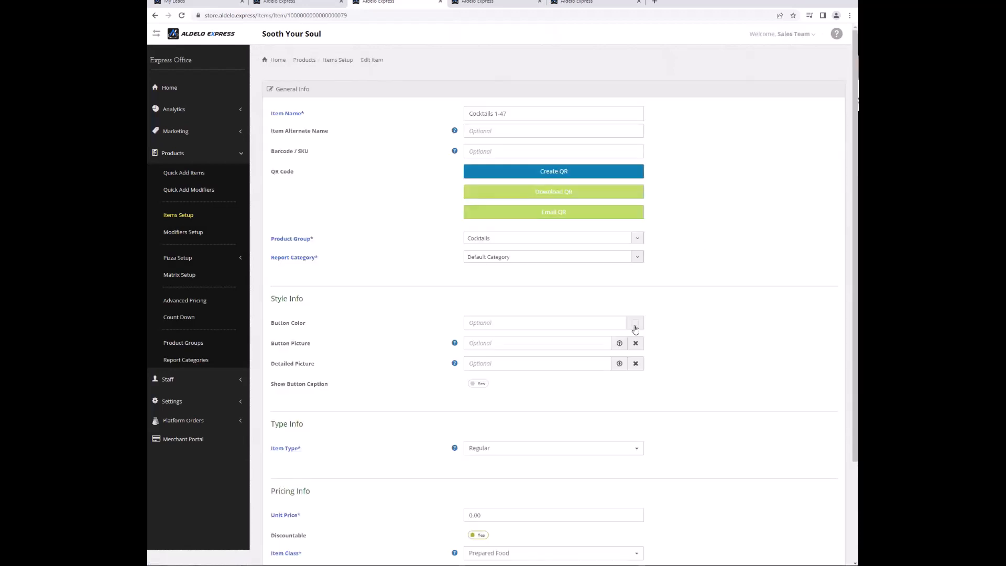
pyautogui.scroll(-1, 562, 419)
pyautogui.click(567, 406)
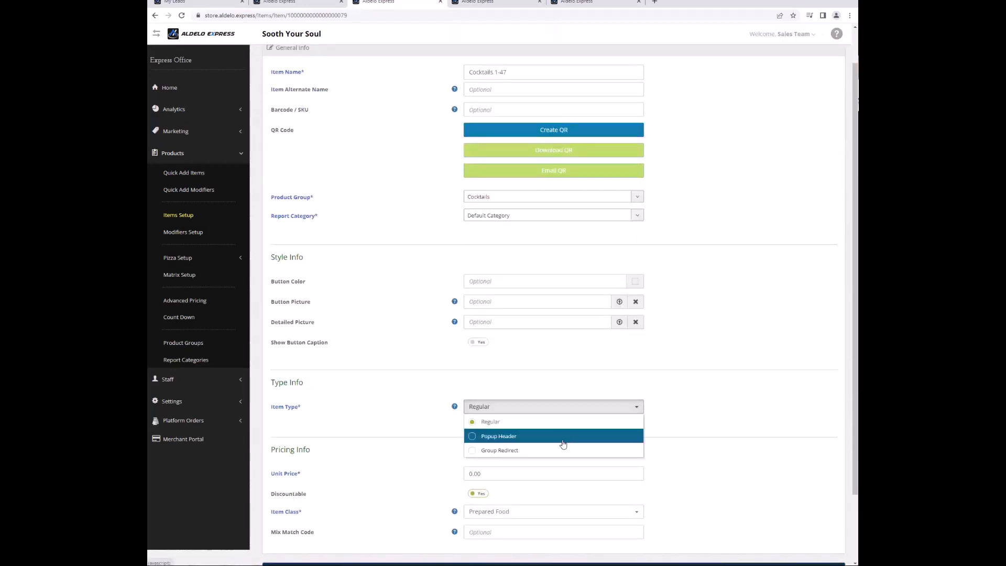
pyautogui.click(564, 439)
# Bring up the list of regular items to convert into sub items.
pyautogui.scroll(-3, 689, 413)
pyautogui.scroll(-4, 689, 413)
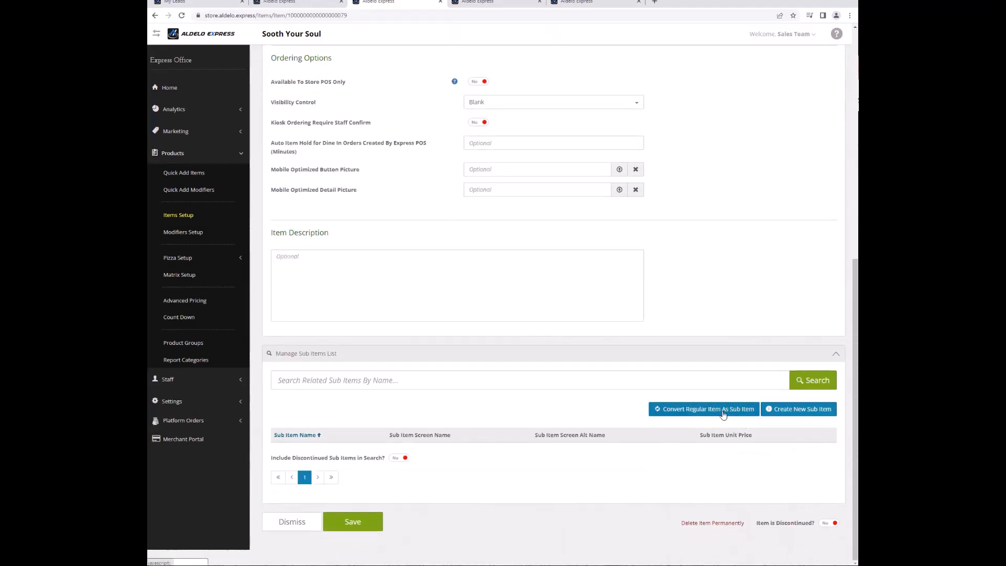
pyautogui.click(724, 414)
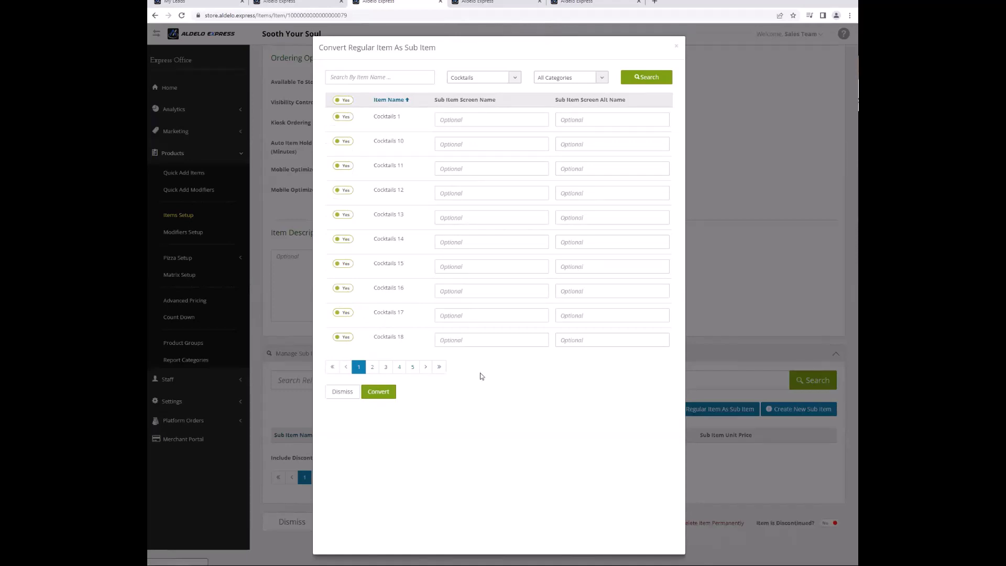
# Mark every cocktail on pages 2 through 5 and convert them into sub items.
pyautogui.click(372, 368)
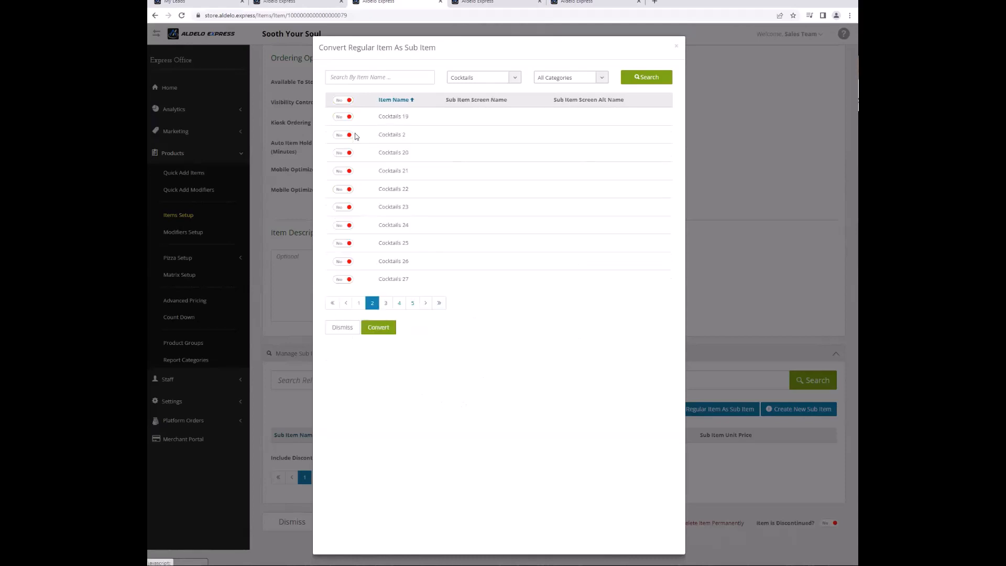
pyautogui.click(347, 100)
pyautogui.click(385, 367)
pyautogui.click(343, 100)
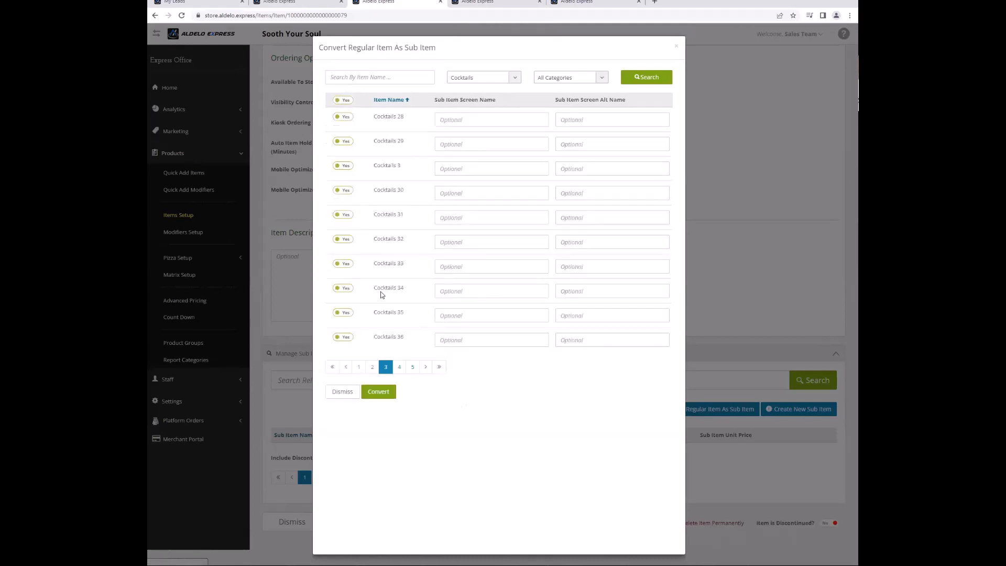
pyautogui.click(399, 367)
pyautogui.click(344, 100)
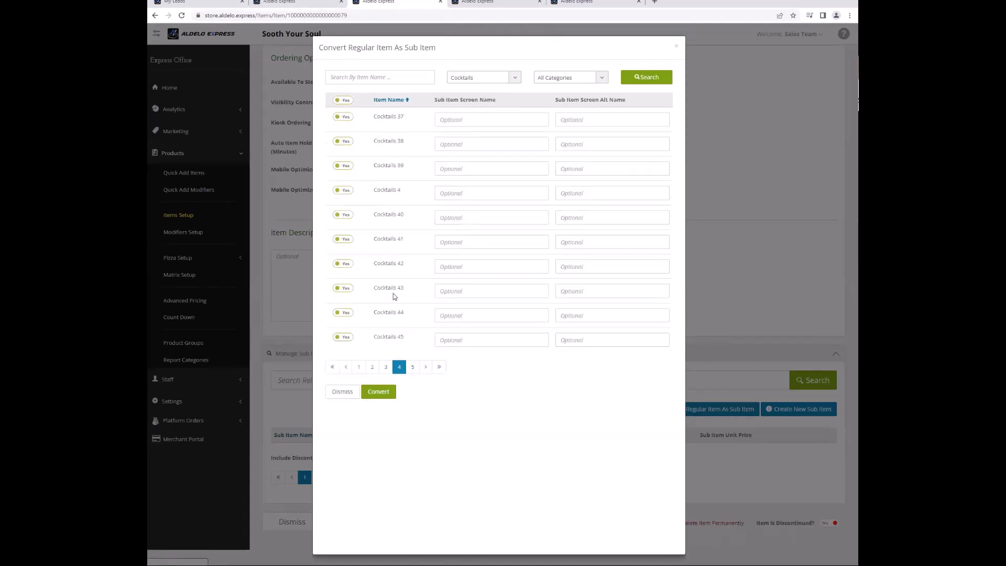
pyautogui.click(412, 366)
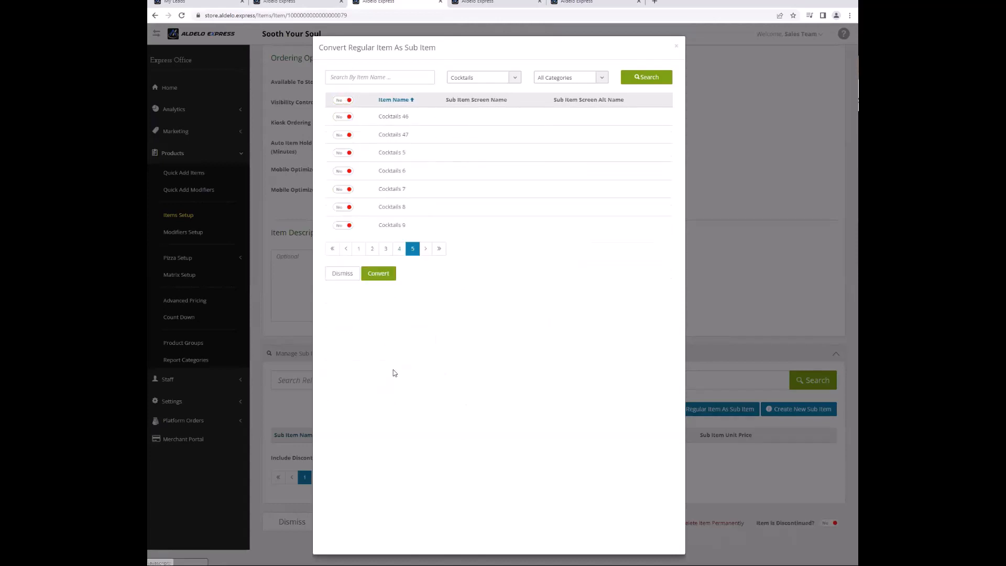
pyautogui.click(345, 101)
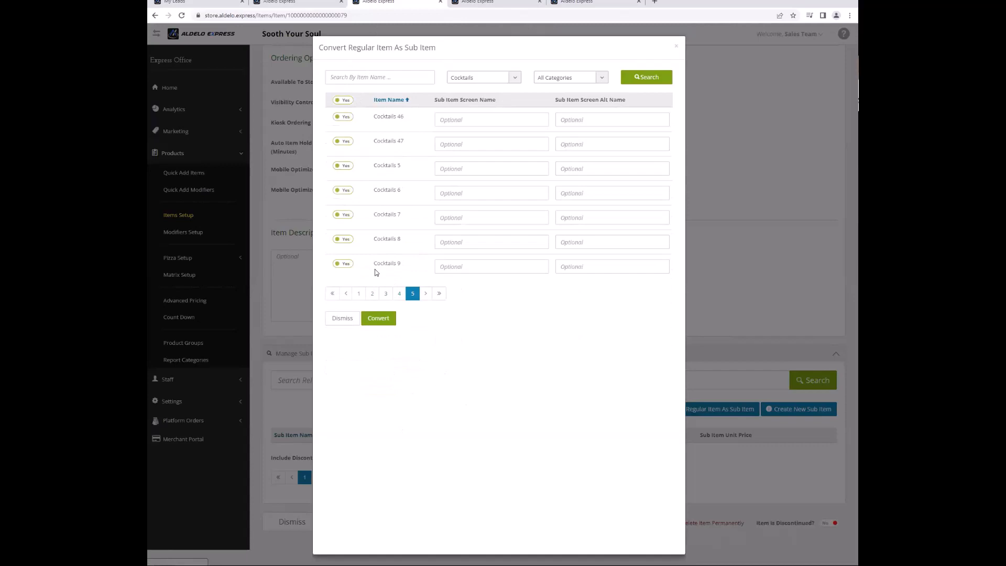
pyautogui.click(378, 319)
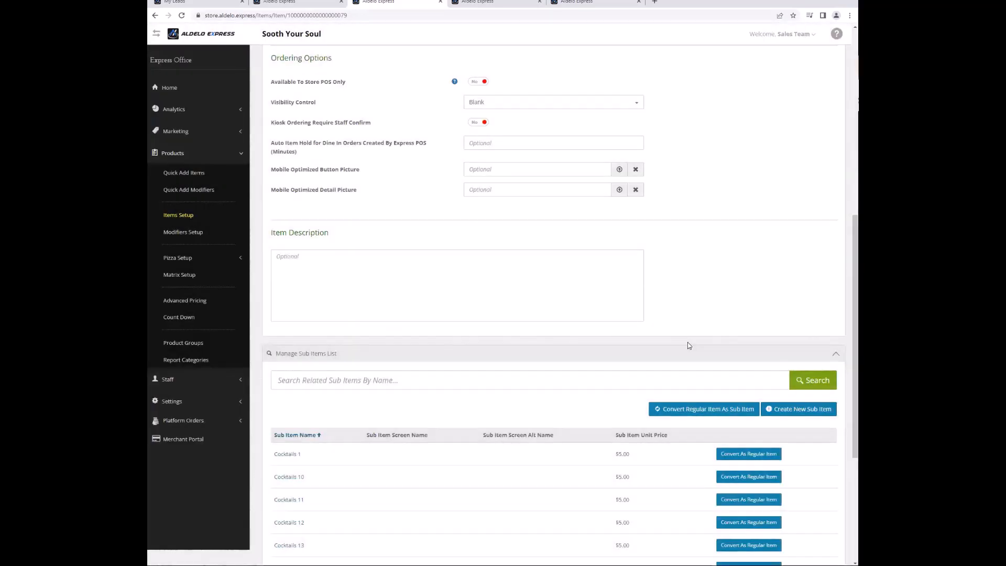
# Save the Cocktails 1-47 popup header.
pyautogui.scroll(-3, 591, 403)
pyautogui.scroll(-1, 590, 402)
pyautogui.click(370, 526)
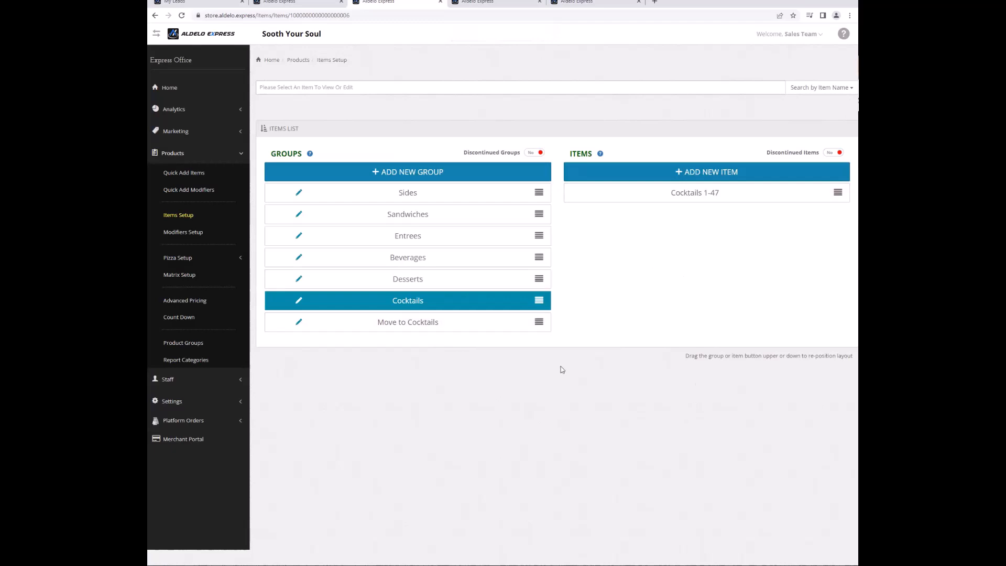
# Open Cocktails 48-94 and set its Item Type to Popup Header.
pyautogui.click(452, 324)
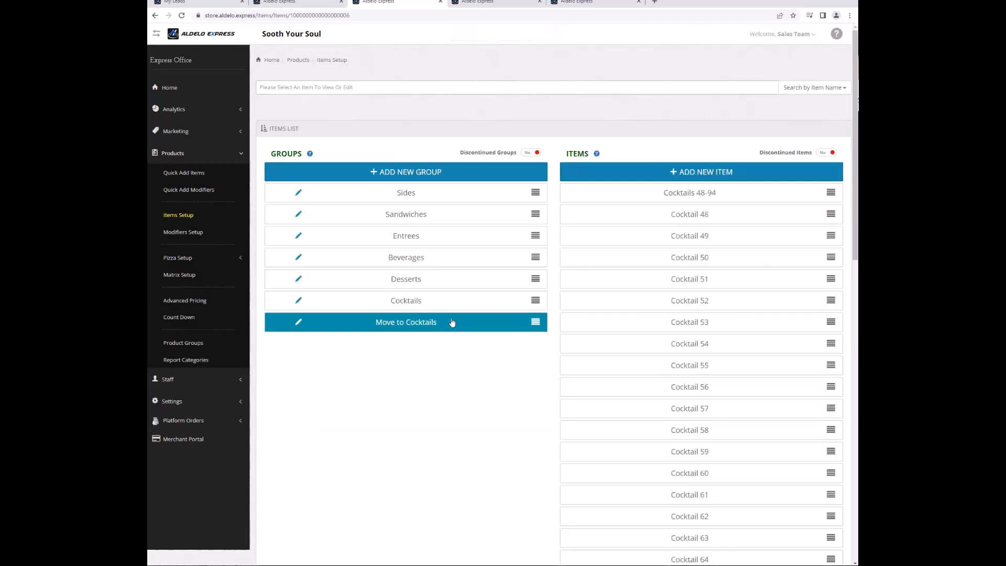
pyautogui.click(673, 199)
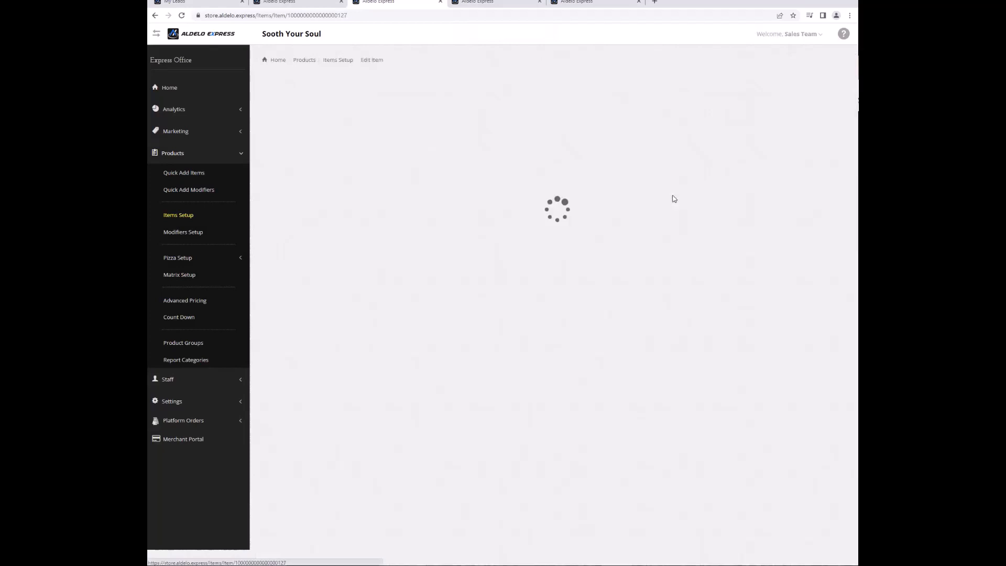
pyautogui.click(542, 447)
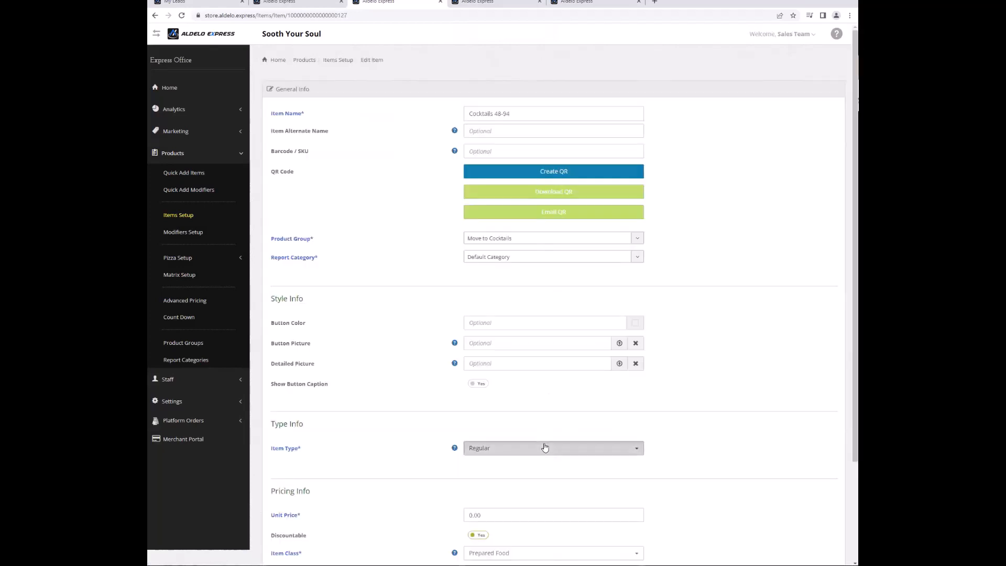
pyautogui.click(588, 477)
# Convert all cocktails on every page, Cocktail 48 onward, into sub items.
pyautogui.scroll(-5, 703, 471)
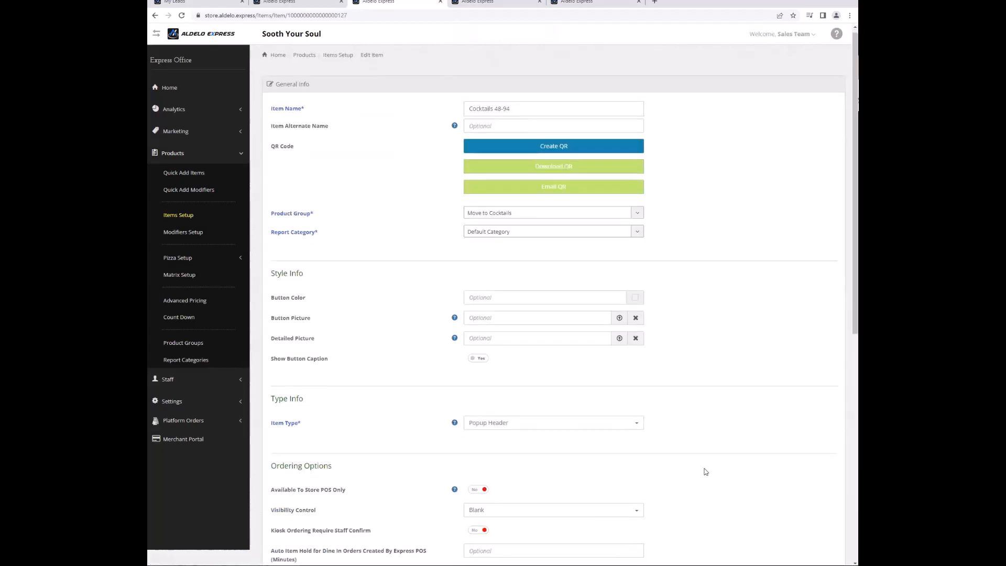
pyautogui.scroll(-3, 705, 471)
pyautogui.click(713, 408)
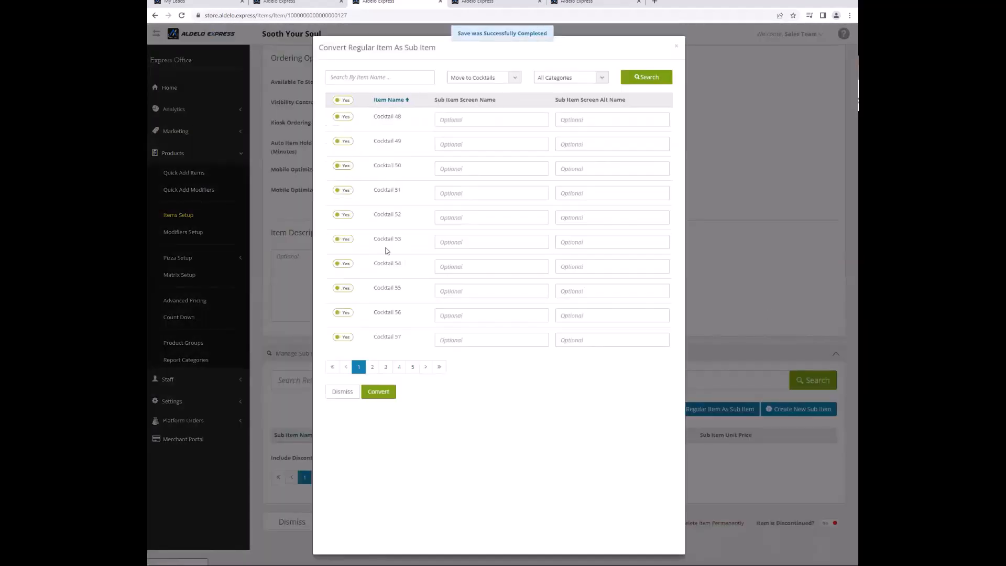
pyautogui.click(372, 361)
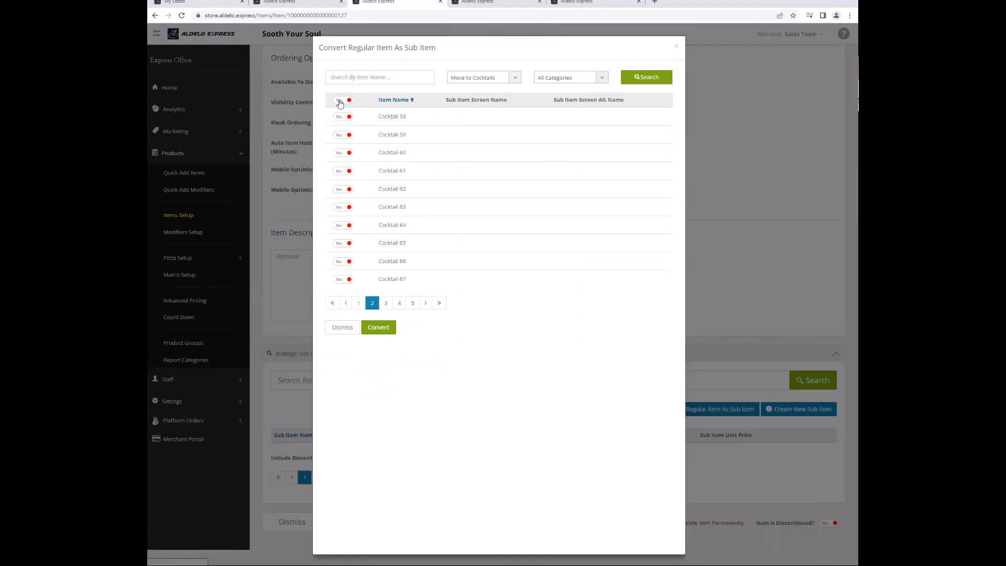
pyautogui.click(338, 100)
pyautogui.click(385, 366)
pyautogui.click(339, 100)
pyautogui.click(399, 364)
pyautogui.click(346, 101)
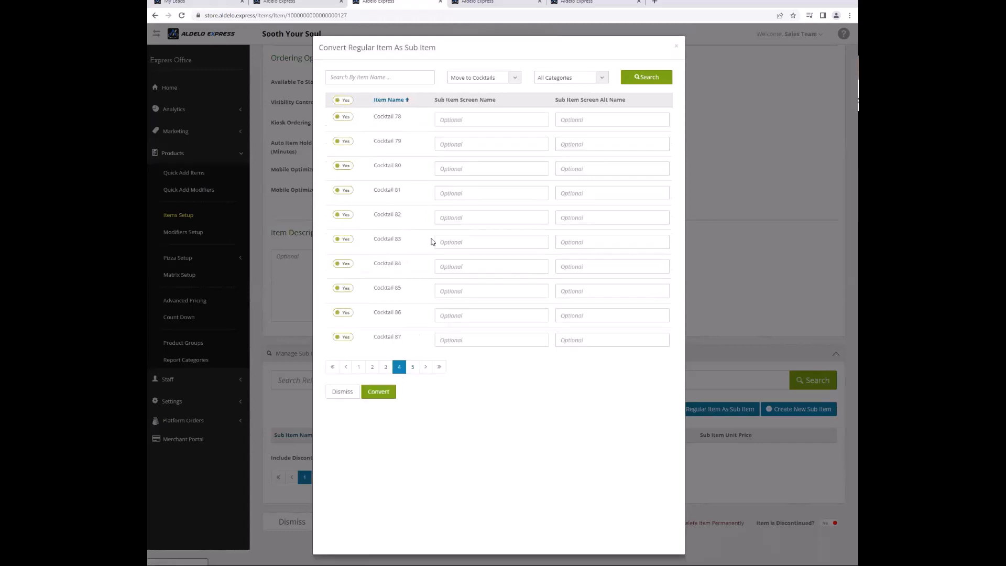
pyautogui.click(412, 366)
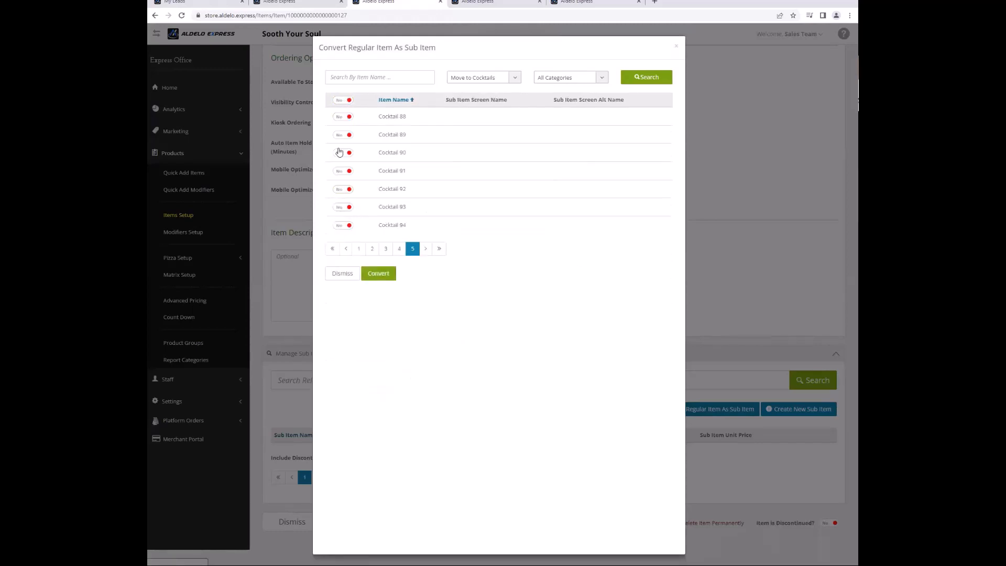
pyautogui.click(339, 103)
pyautogui.click(382, 317)
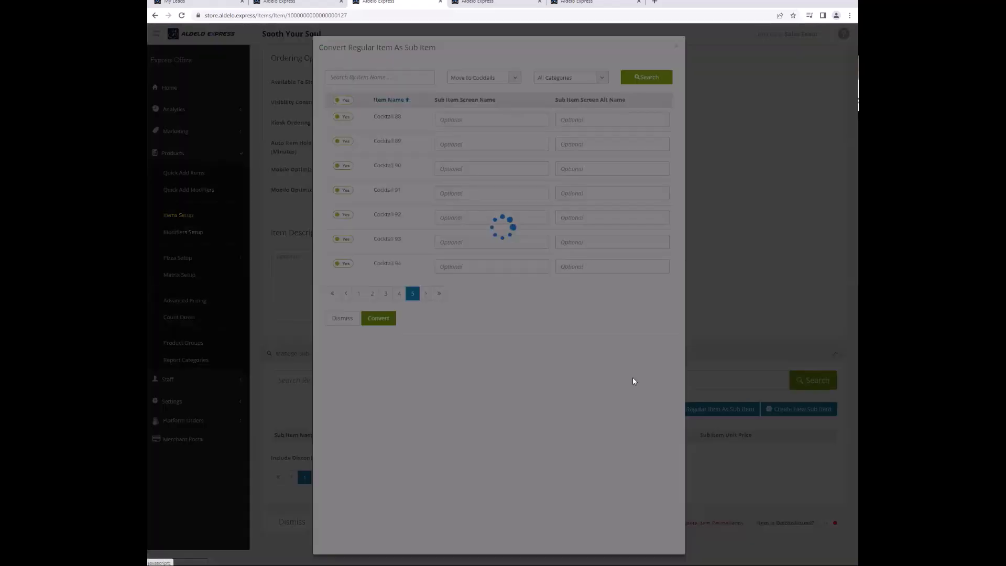
# Set the Product Group to Cocktails and save Cocktails 48-94.
pyautogui.scroll(8, 639, 435)
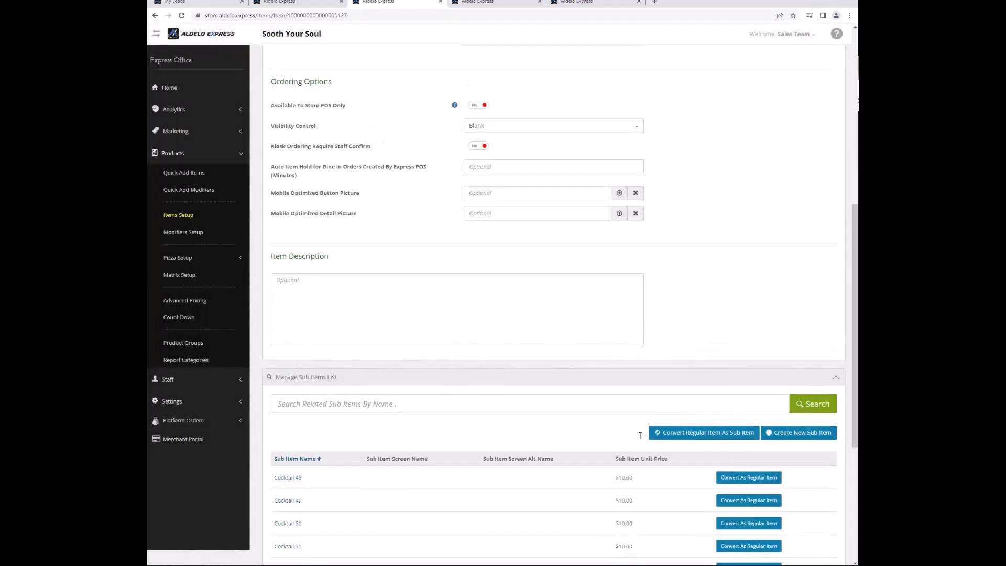
pyautogui.click(581, 219)
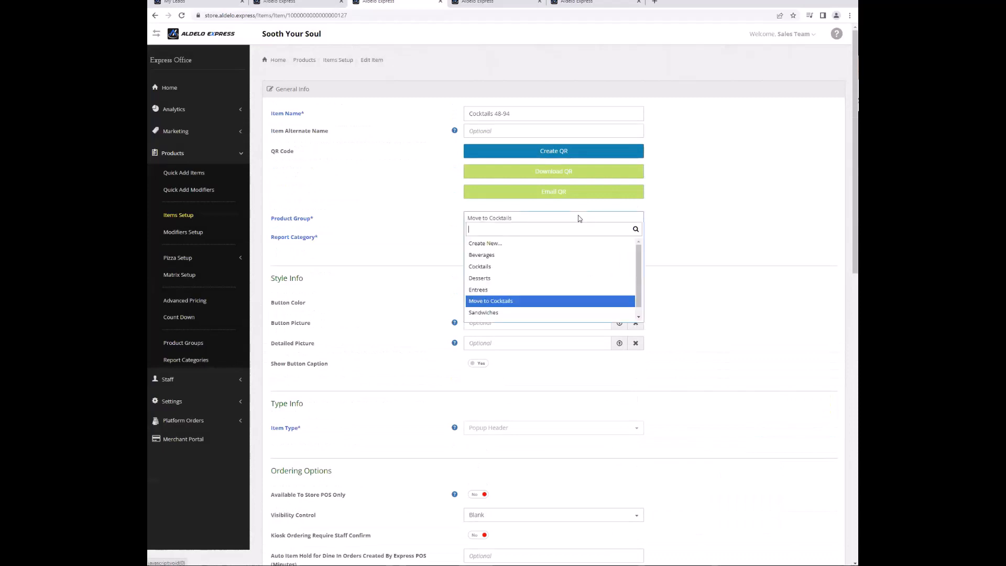
pyautogui.click(562, 273)
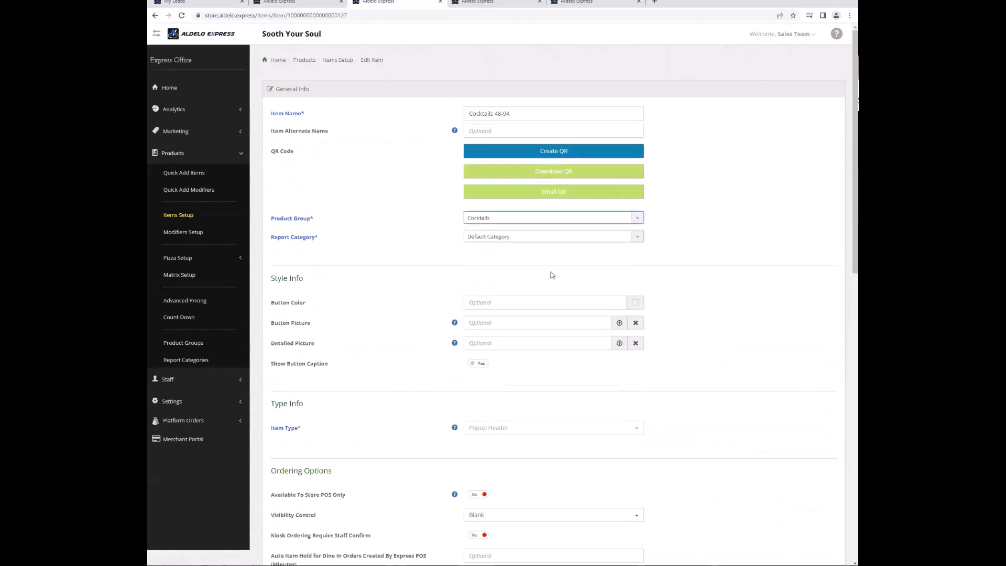
pyautogui.scroll(-15, 416, 285)
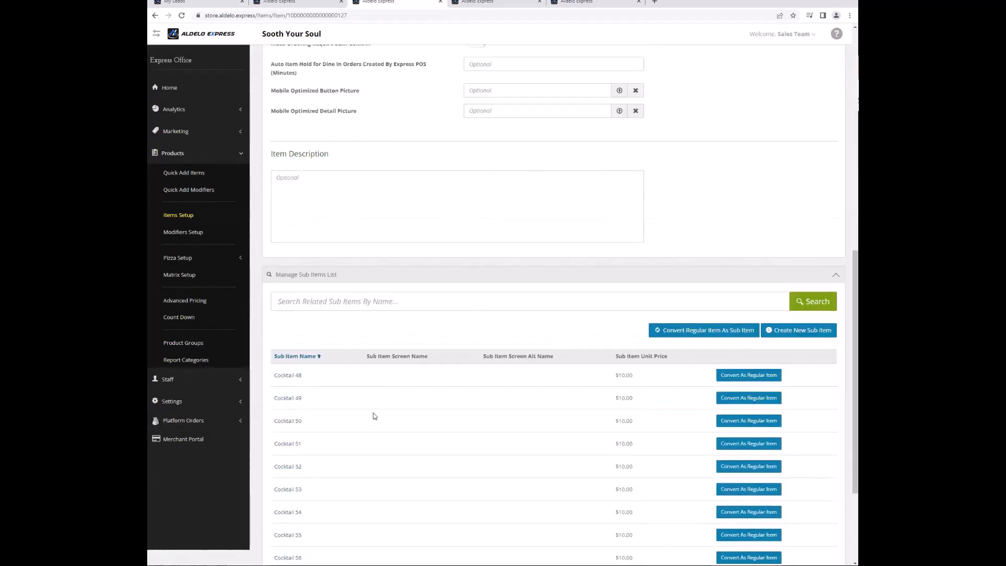
pyautogui.click(364, 519)
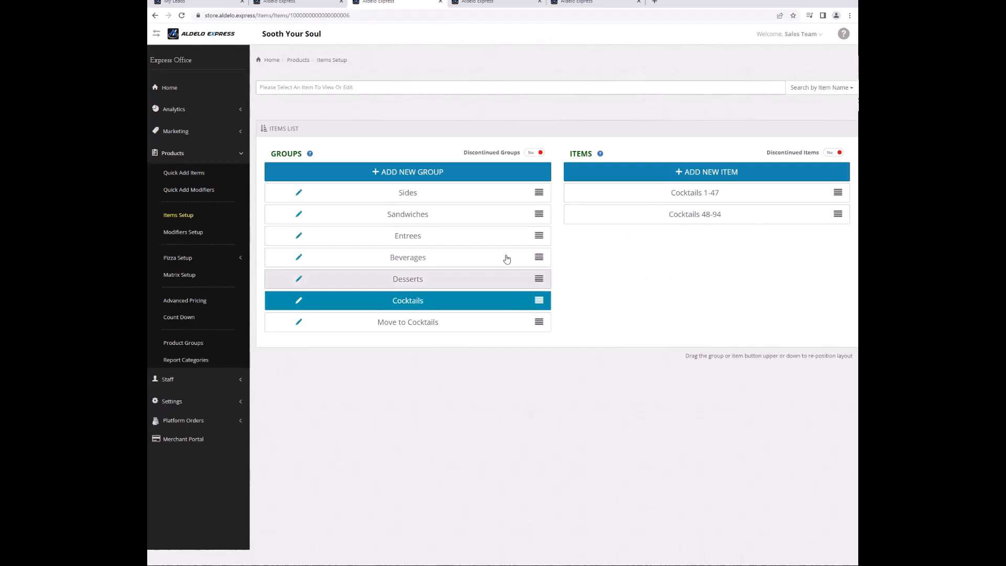
# Create a new report category named 'Food'.
pyautogui.click(498, 235)
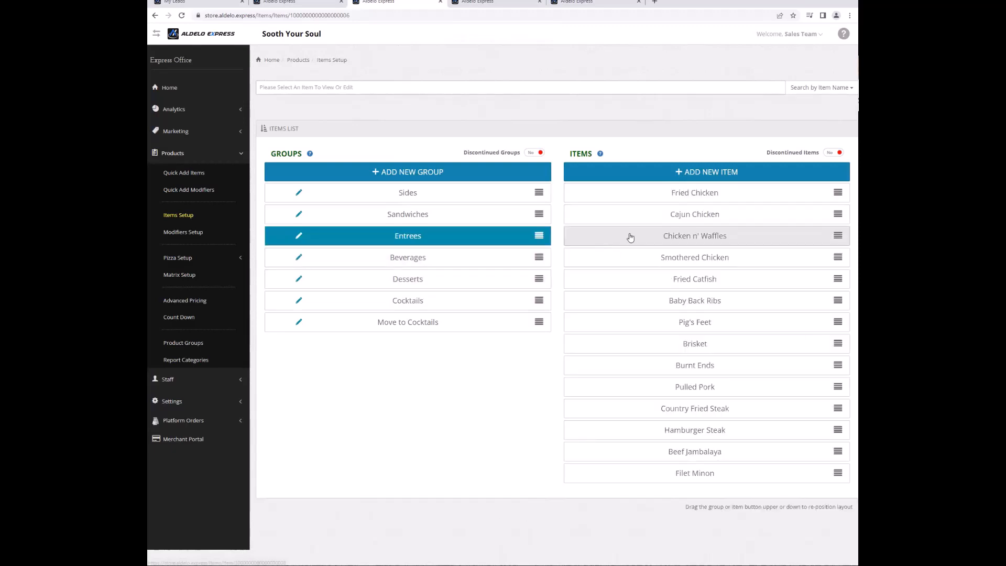
pyautogui.click(638, 198)
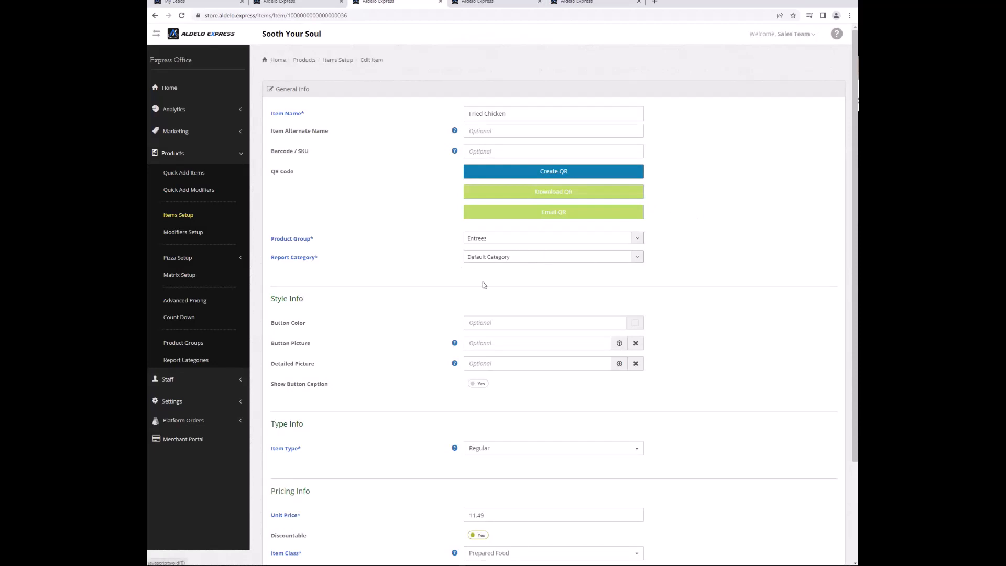
pyautogui.click(184, 361)
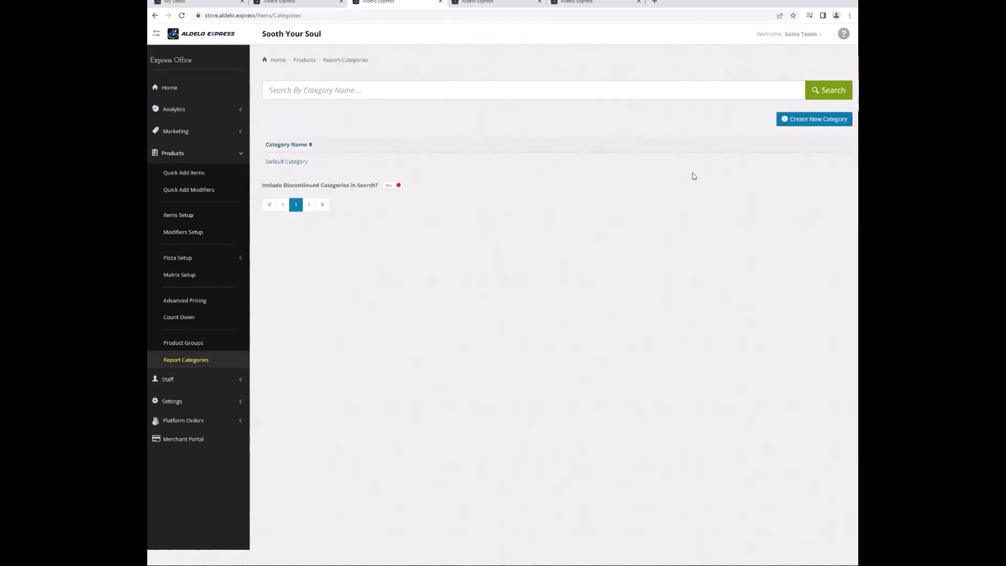
pyautogui.click(811, 119)
pyautogui.click(524, 110)
pyautogui.write('Food')
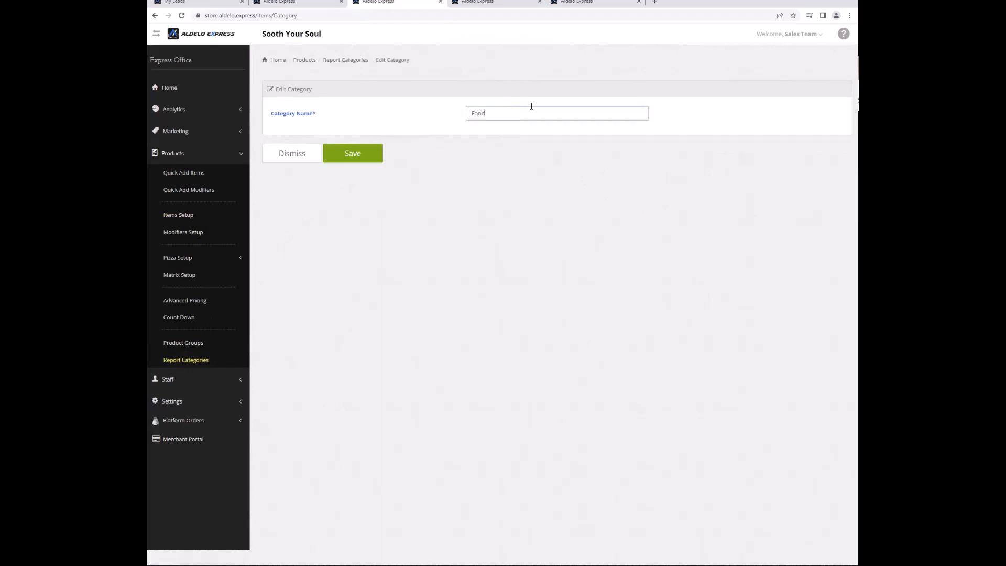
pyautogui.click(350, 157)
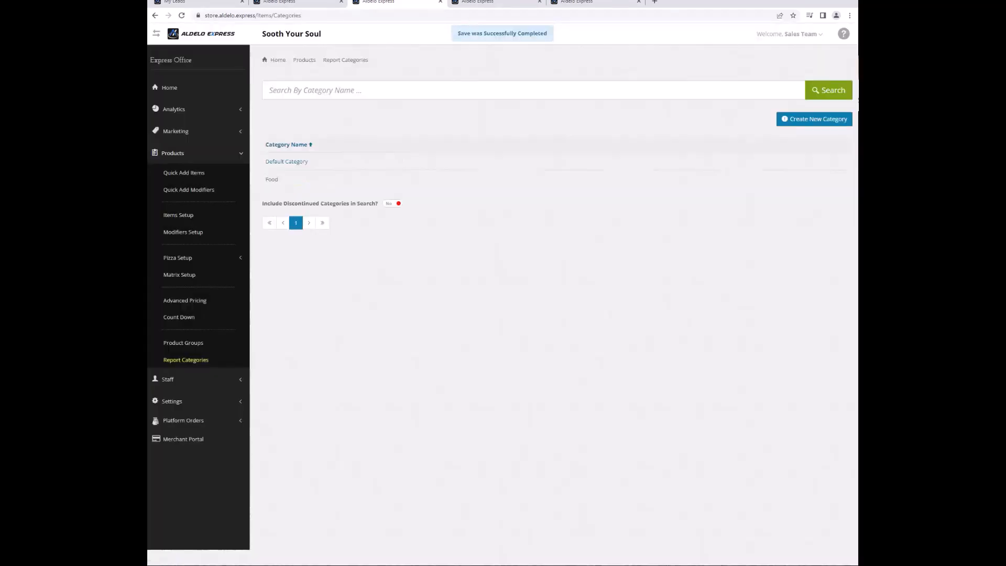
# Add a 'Beverage' report category and return to Items Setup.
pyautogui.click(824, 121)
pyautogui.write('B')
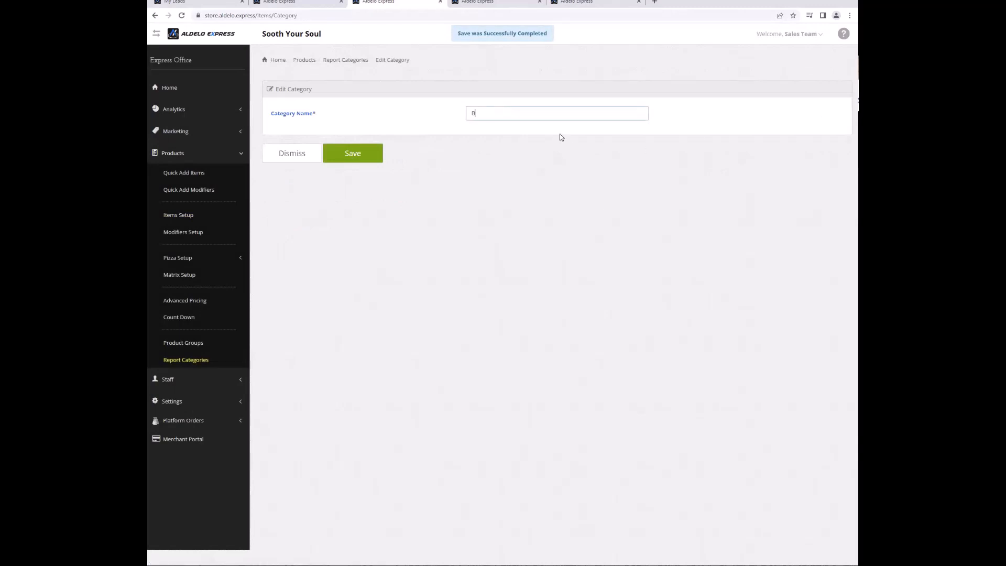
pyautogui.write('everage')
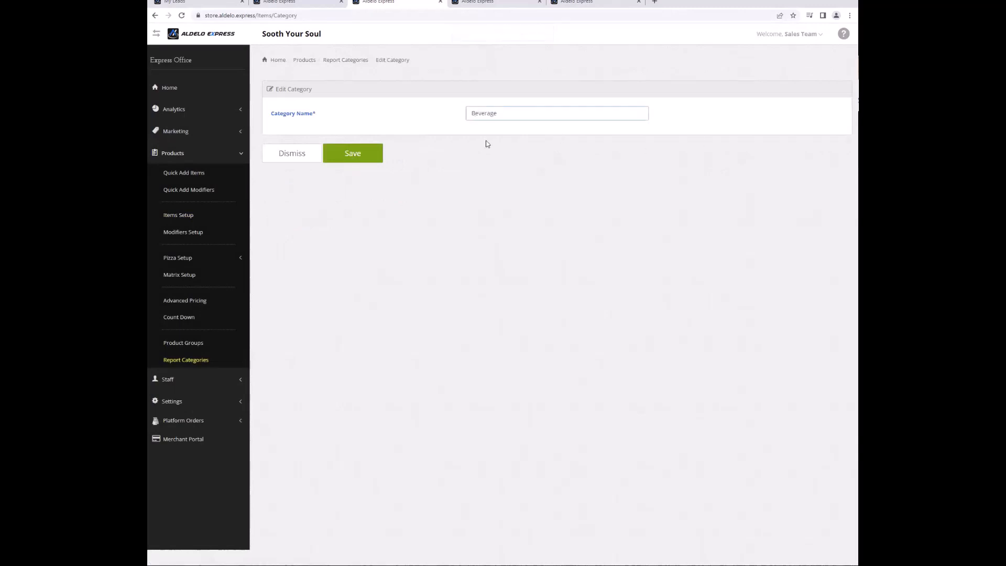
pyautogui.click(353, 161)
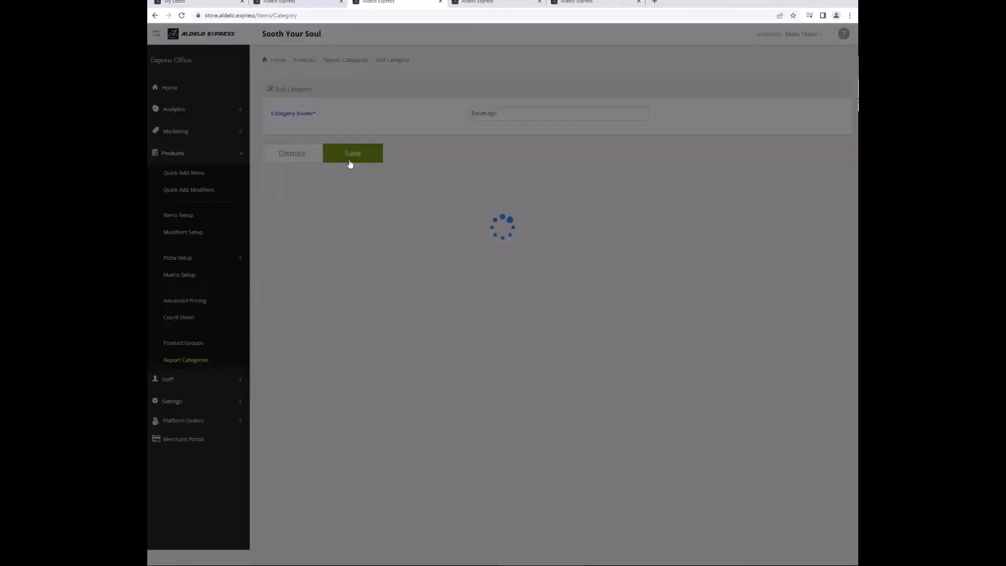
pyautogui.click(184, 214)
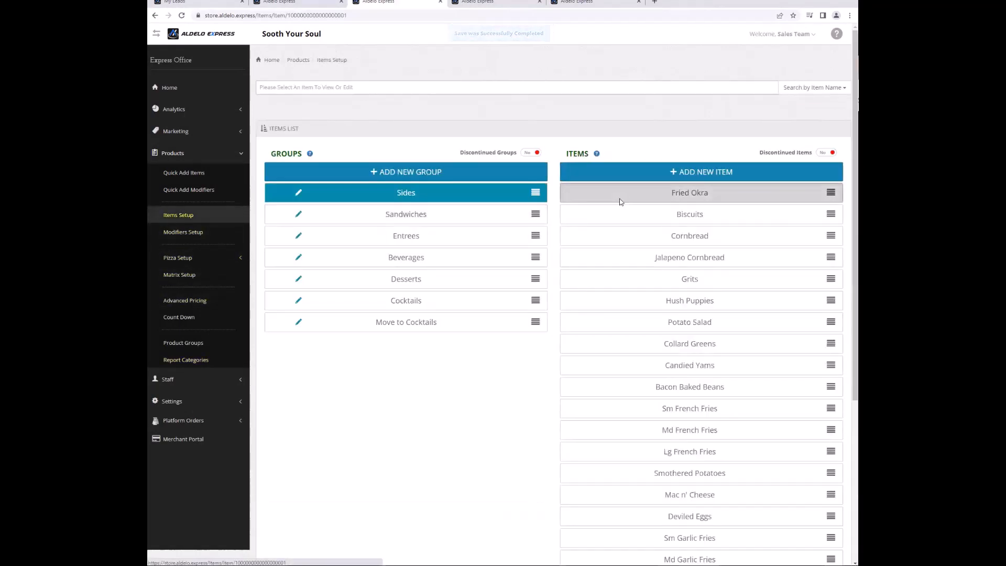
# Set Fried Okra's report category to Food and save it.
pyautogui.click(617, 195)
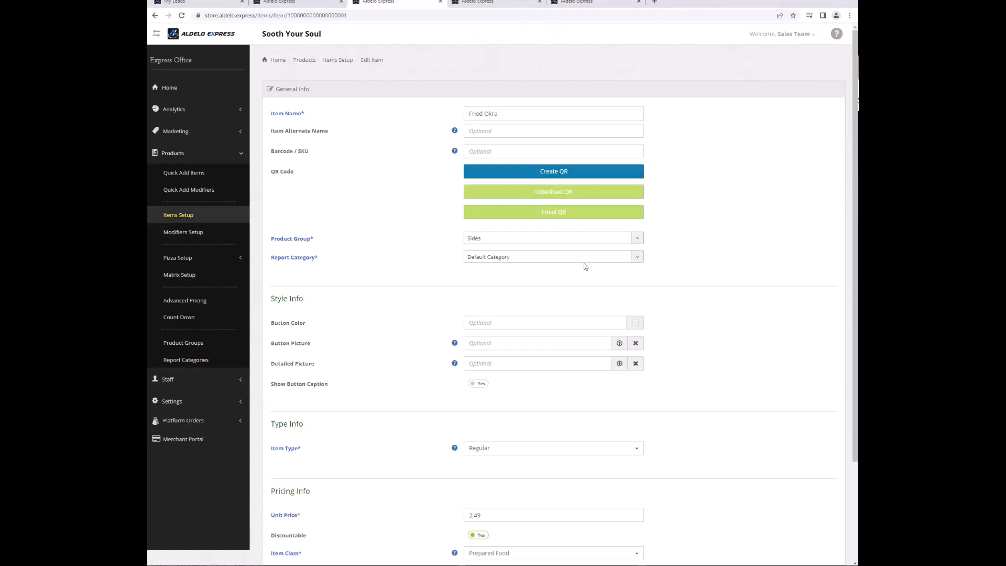
pyautogui.click(585, 262)
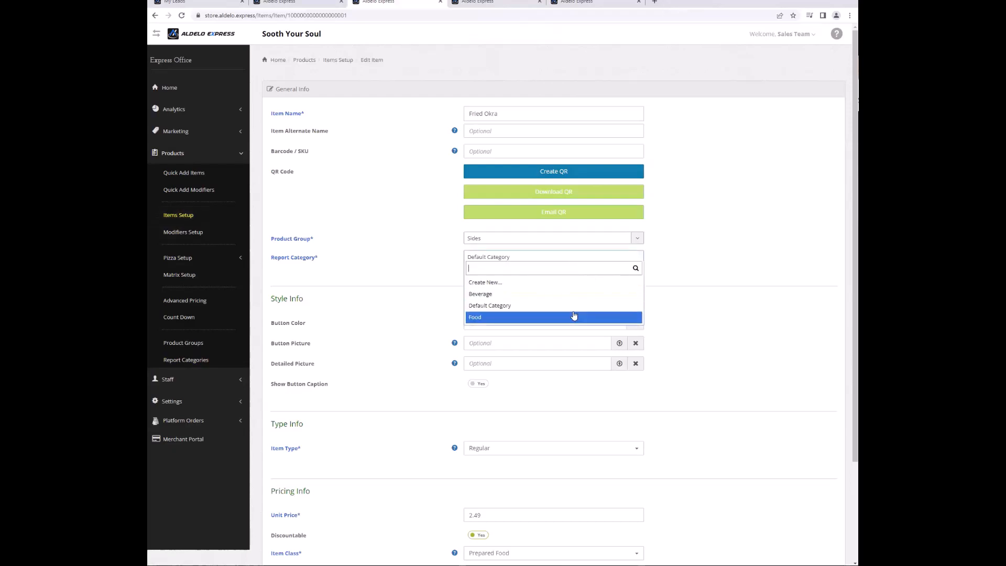
pyautogui.click(574, 317)
pyautogui.scroll(-1, 381, 420)
pyautogui.scroll(-3, 381, 420)
pyautogui.click(352, 520)
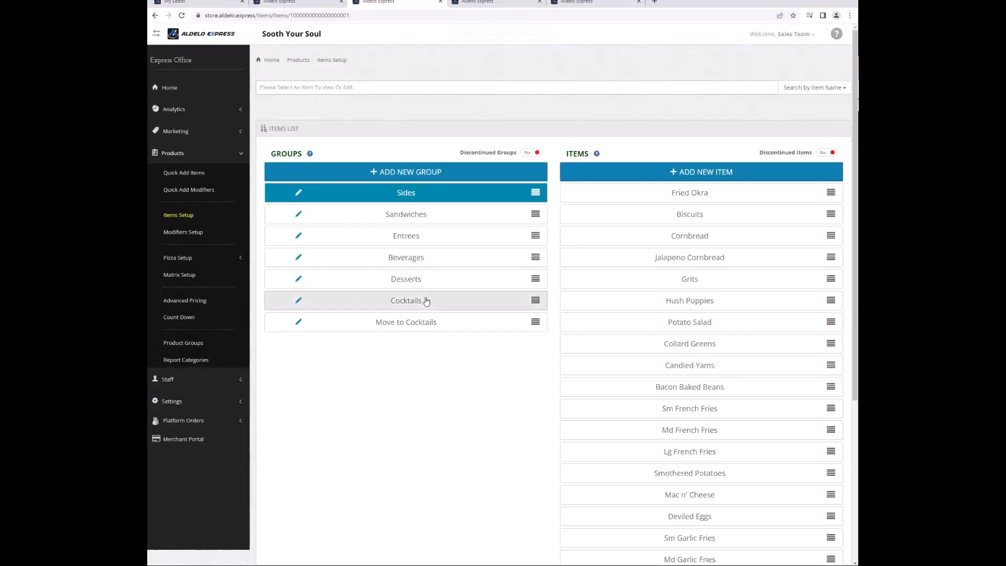
# Create a new 'Liquor' report category from the Cocktails 1-47 item.
pyautogui.click(426, 301)
pyautogui.click(680, 194)
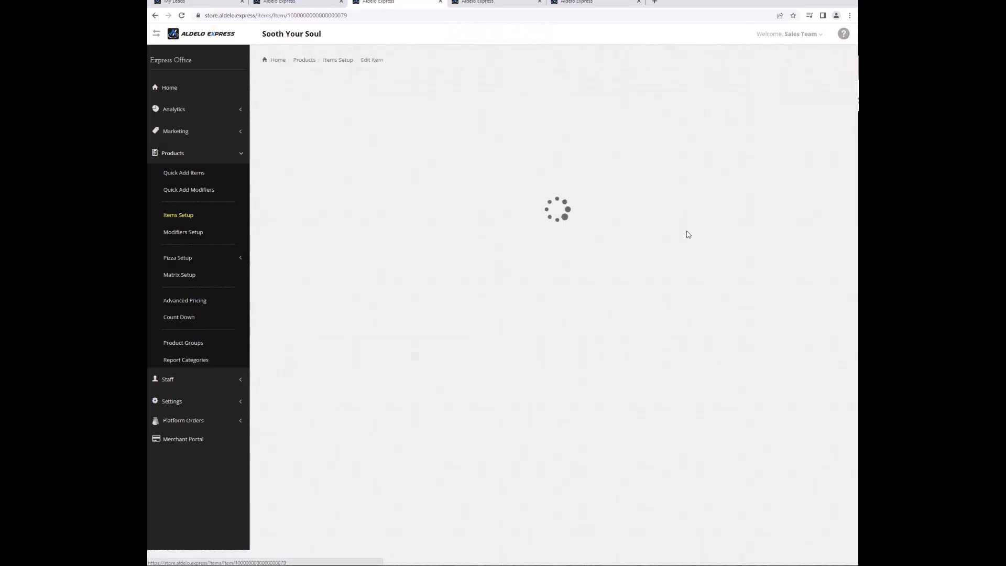
pyautogui.scroll(-3, 594, 276)
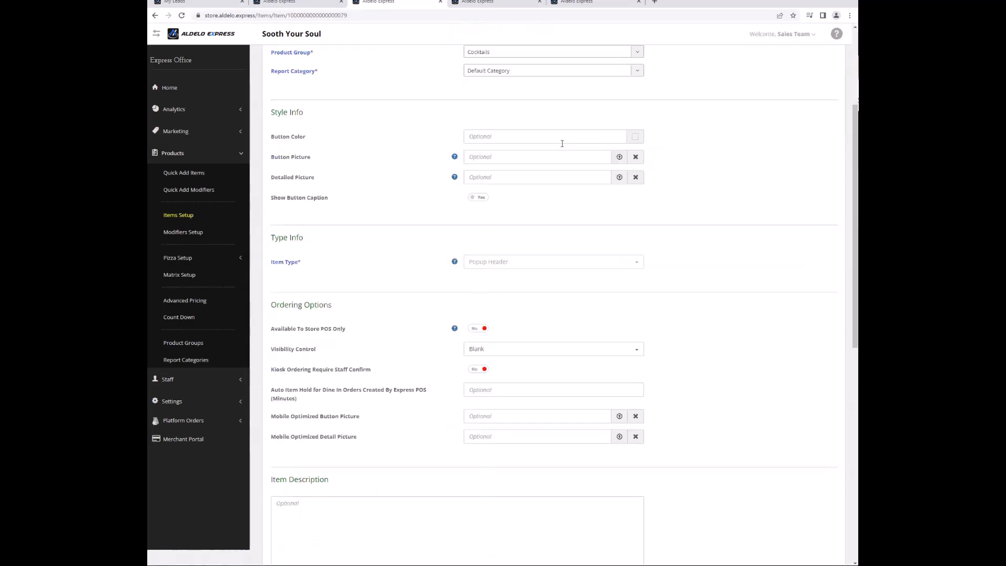
pyautogui.click(555, 74)
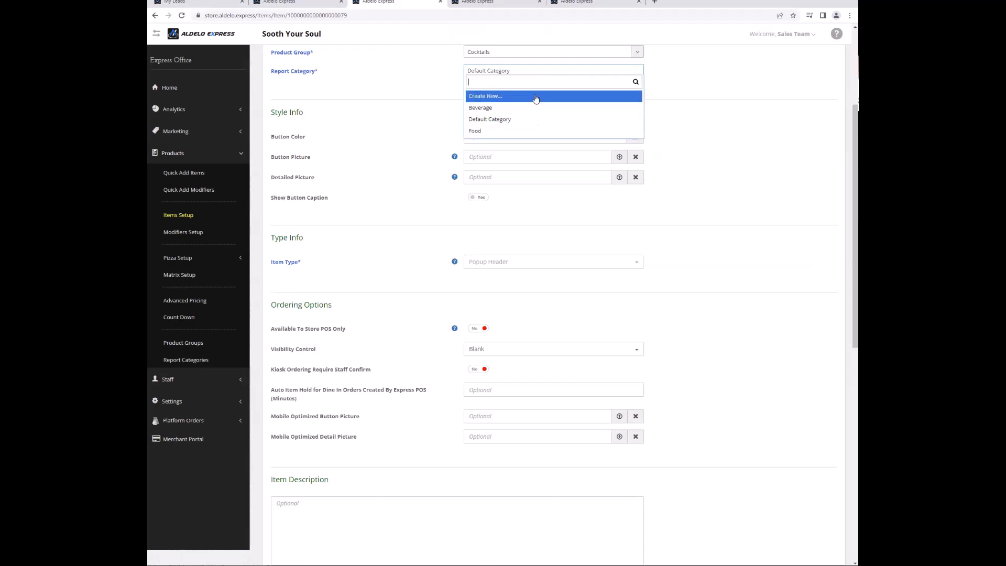
pyautogui.click(536, 97)
pyautogui.click(542, 69)
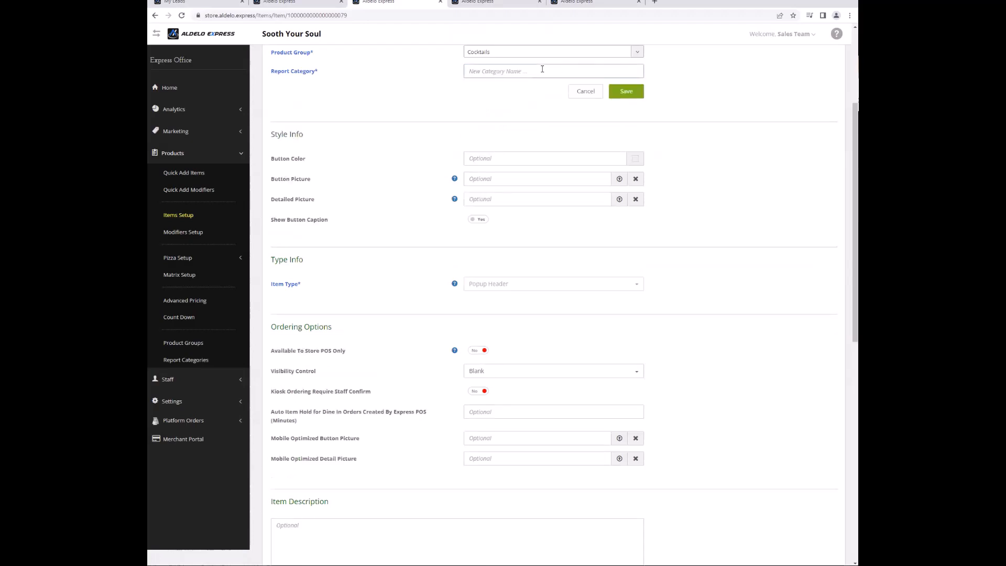
pyautogui.write('L')
pyautogui.click(626, 92)
# Keep Liquor as Cocktails 1-47's report category and show the report categories list.
pyautogui.click(526, 71)
pyautogui.click(411, 173)
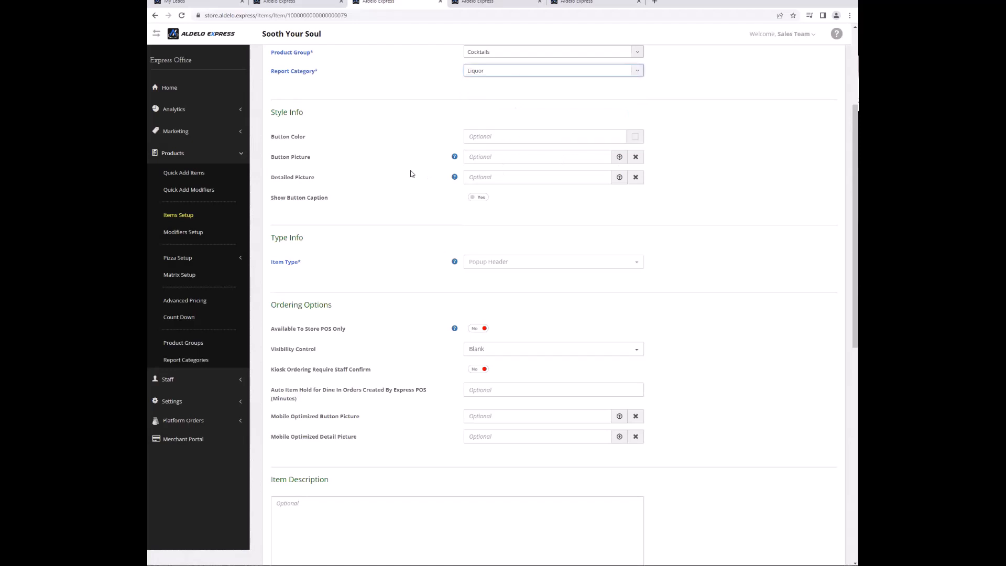
pyautogui.scroll(-7, 415, 222)
pyautogui.click(200, 361)
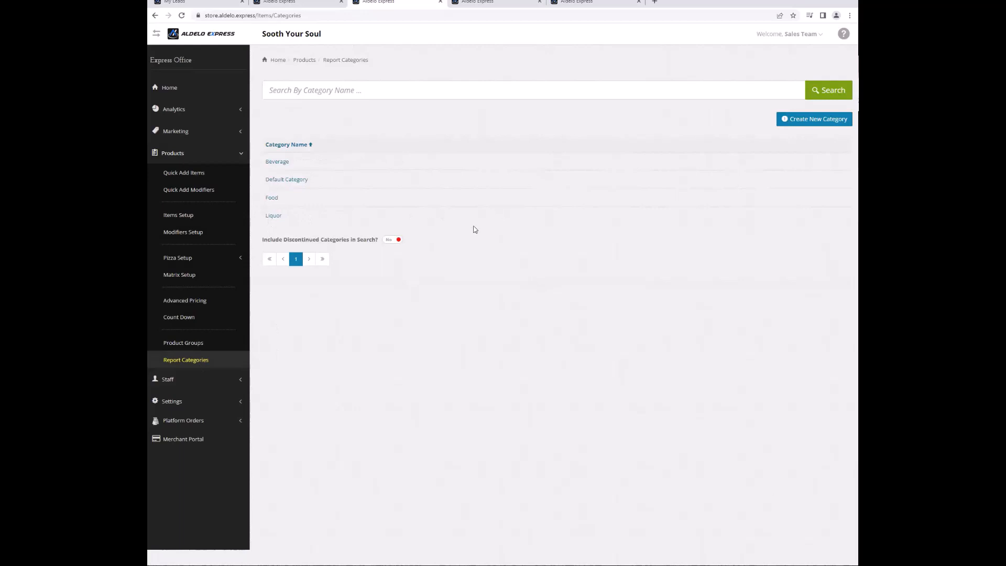
# Open Advanced Pricing to view default item prices such as Baby Back Ribs 27.19.
pyautogui.click(198, 304)
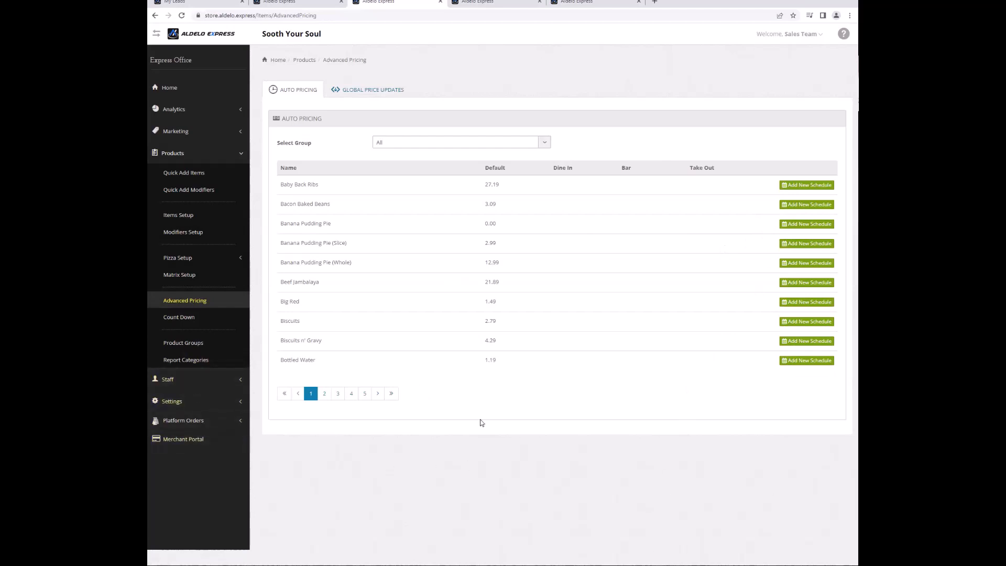
pyautogui.click(179, 379)
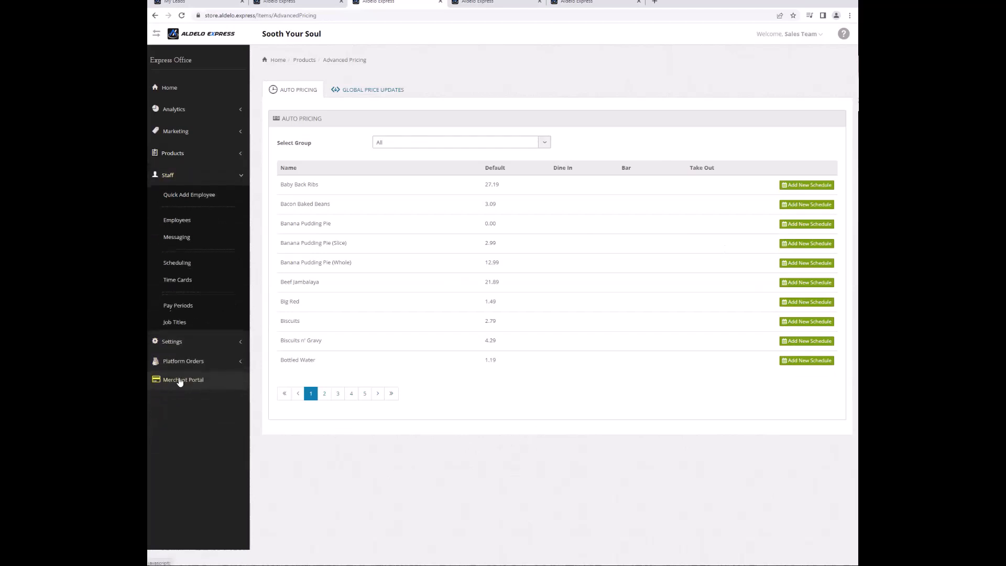
# Open an owner employee's profile, review its extended settings, and save it.
pyautogui.click(176, 220)
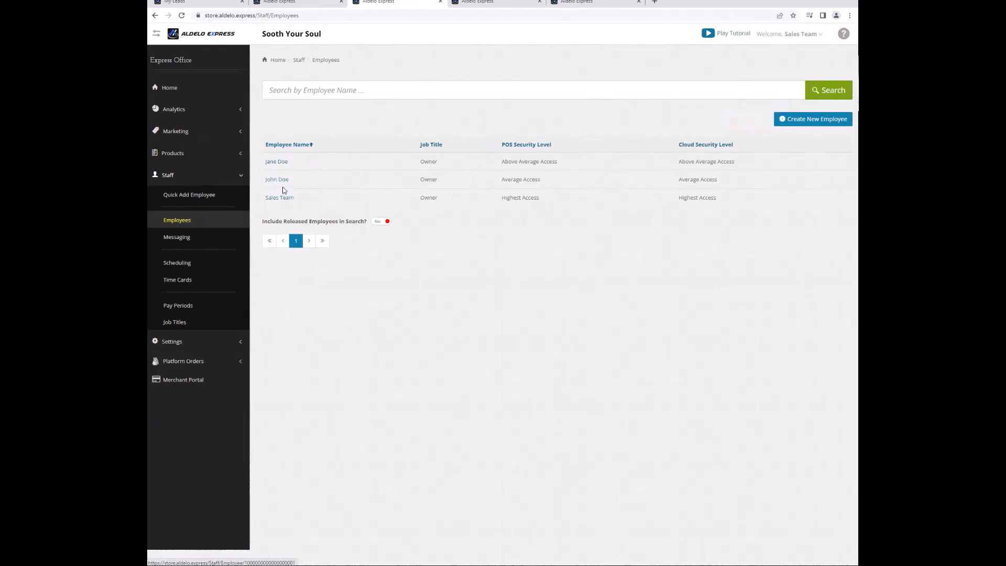
pyautogui.click(281, 182)
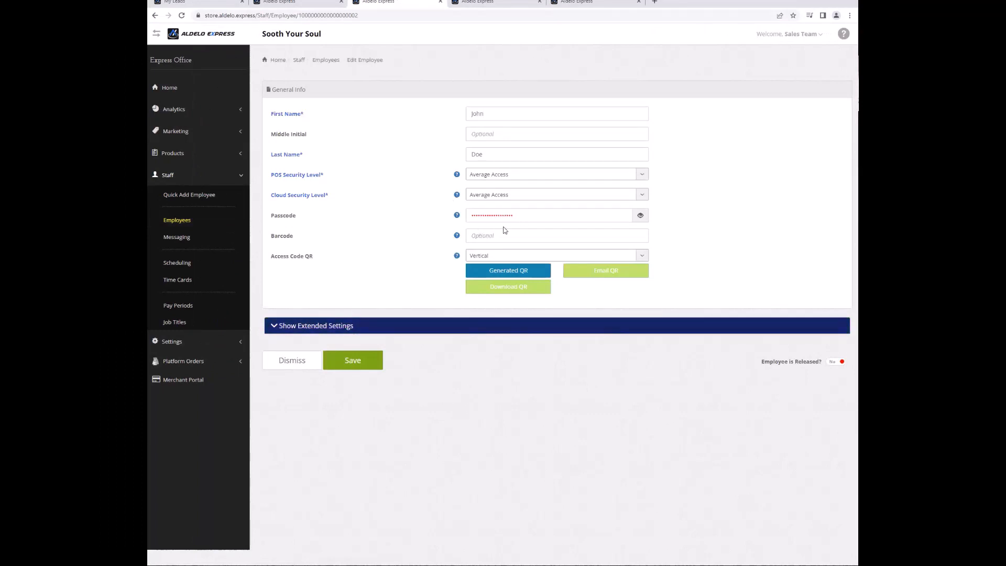
pyautogui.click(376, 330)
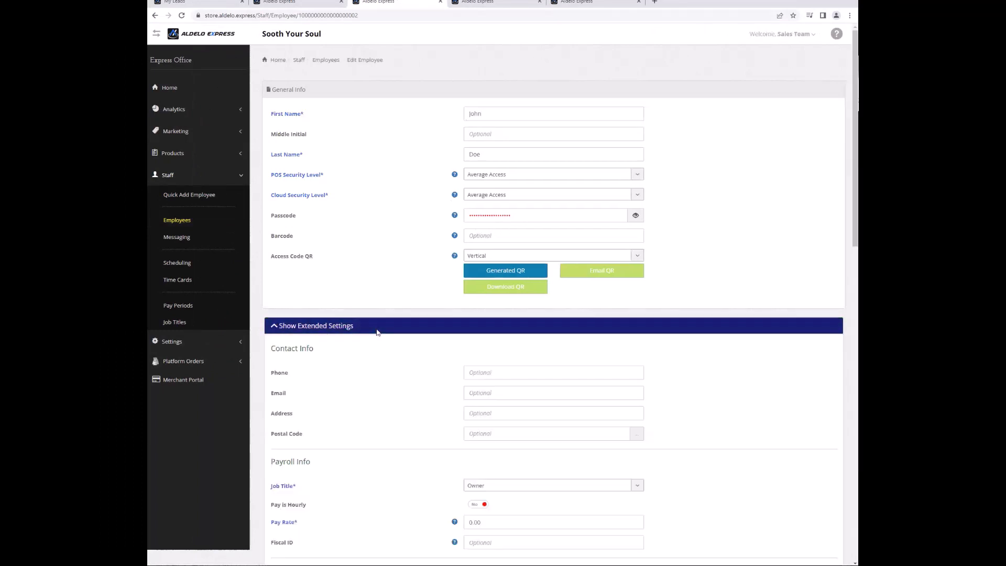
pyautogui.scroll(-1, 510, 363)
pyautogui.scroll(-6, 509, 363)
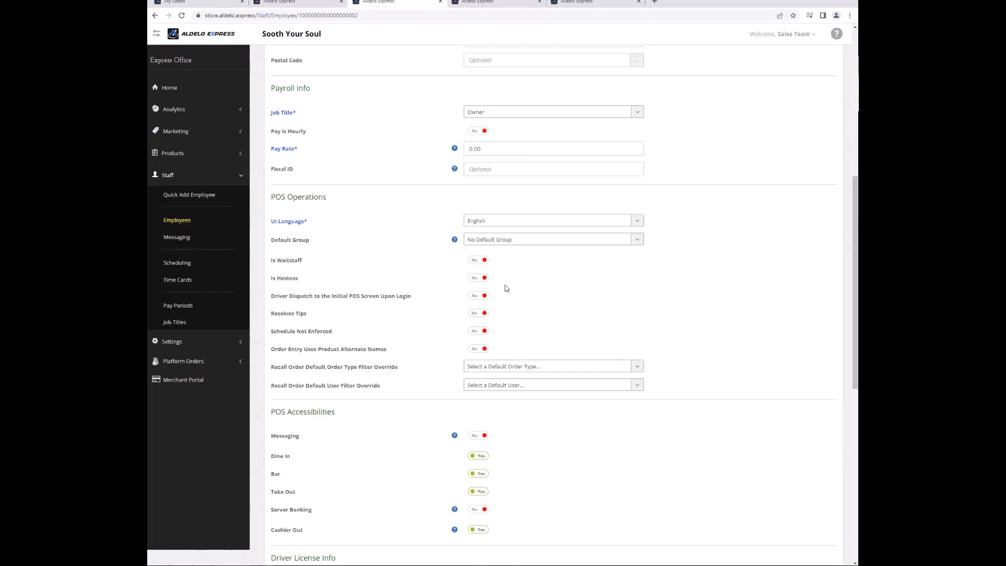
pyautogui.scroll(-8, 386, 444)
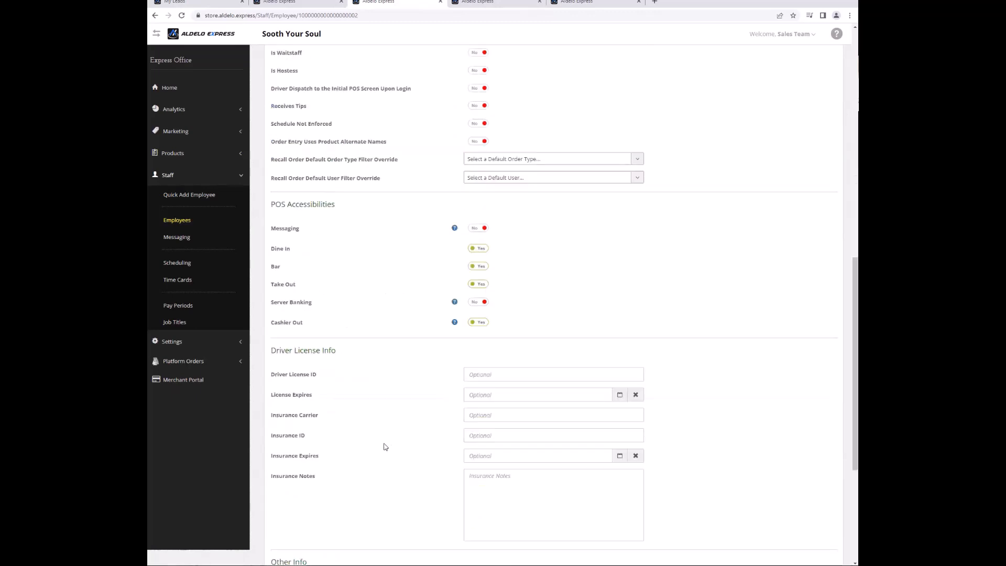
pyautogui.click(353, 521)
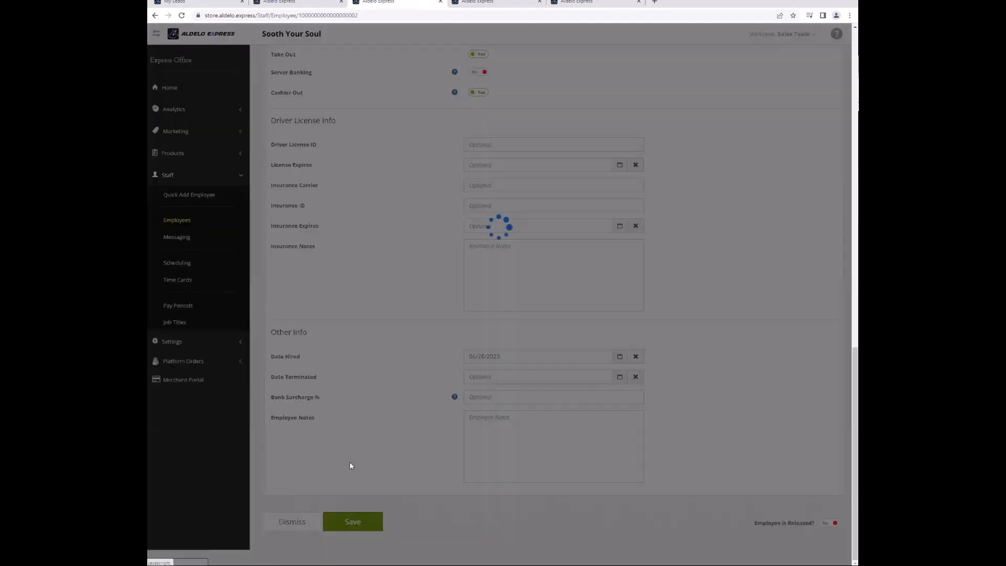
# Review the order type Services in General Config, then bring up the Discounts list.
pyautogui.click(191, 343)
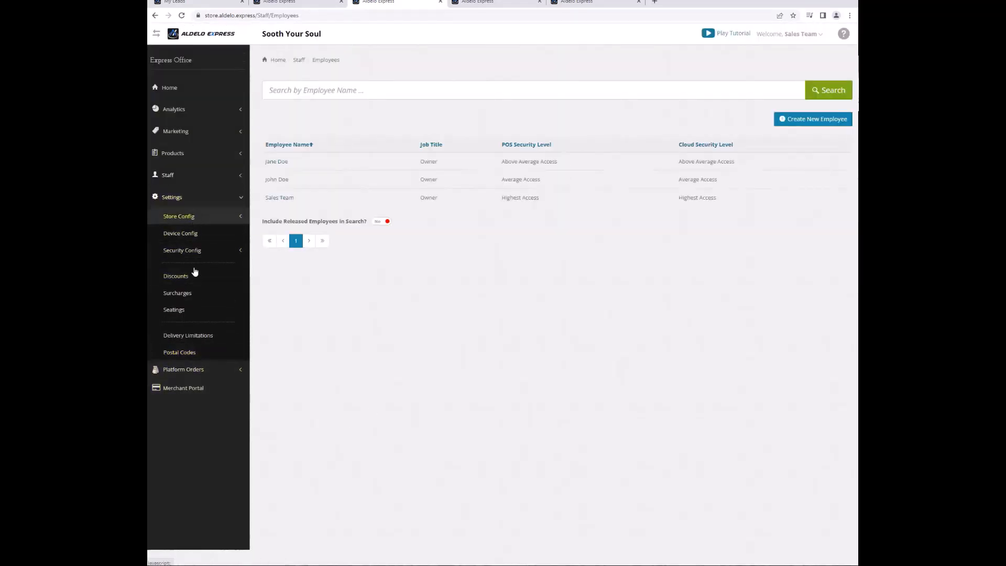
pyautogui.click(208, 219)
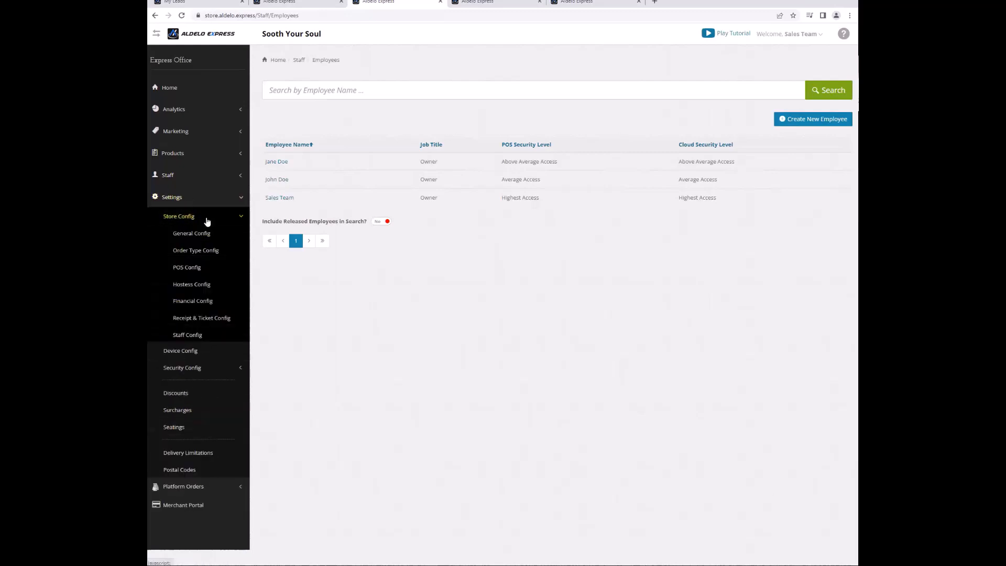
pyautogui.click(202, 232)
pyautogui.click(416, 89)
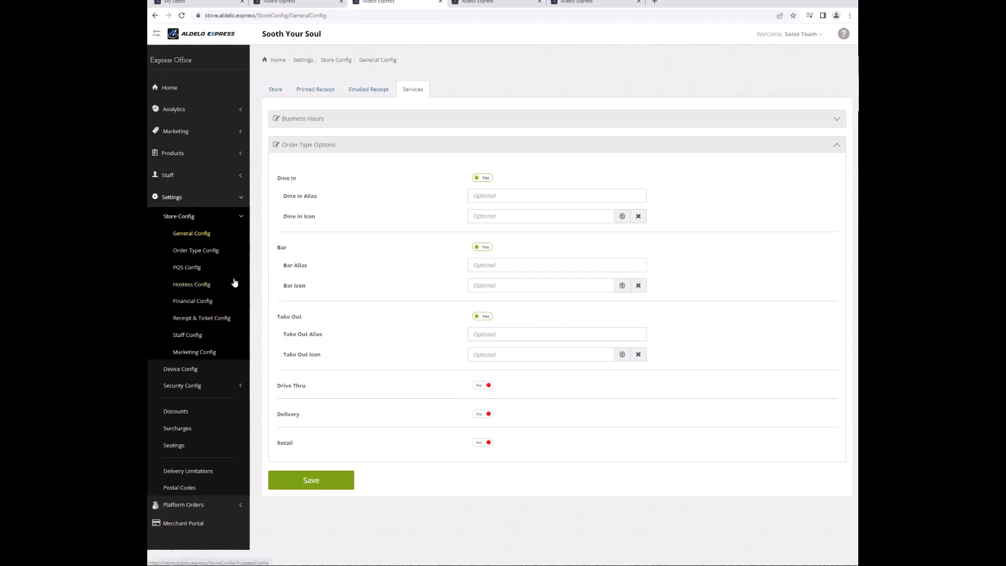
pyautogui.click(182, 386)
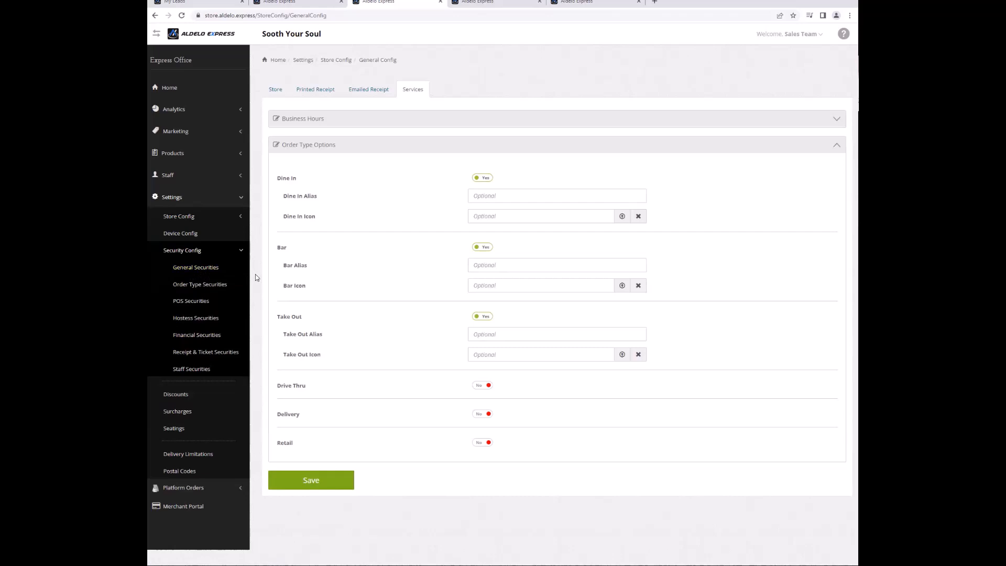
pyautogui.click(179, 393)
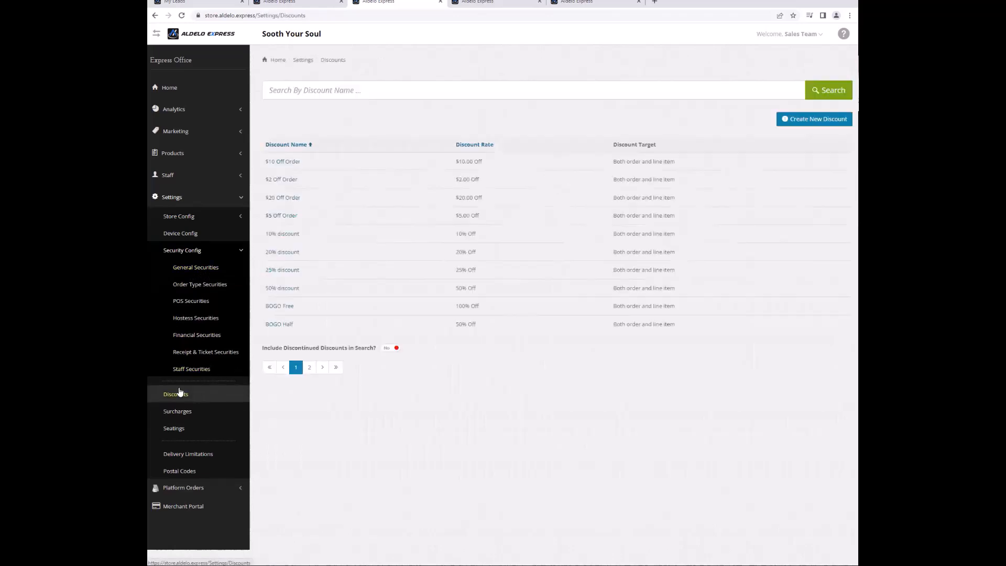
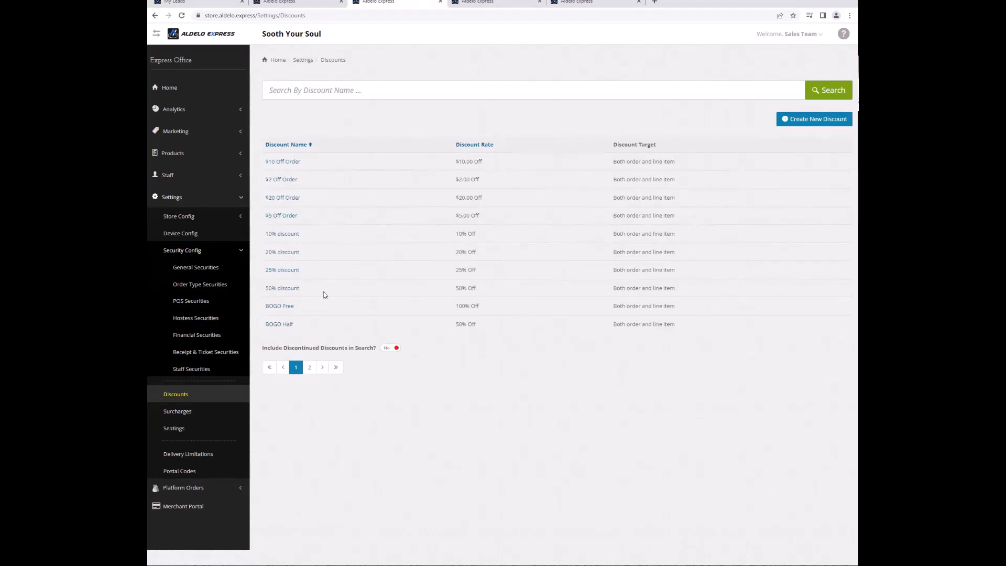
# Open the BOGO Free discount from the Discounts list for editing.
pyautogui.click(283, 309)
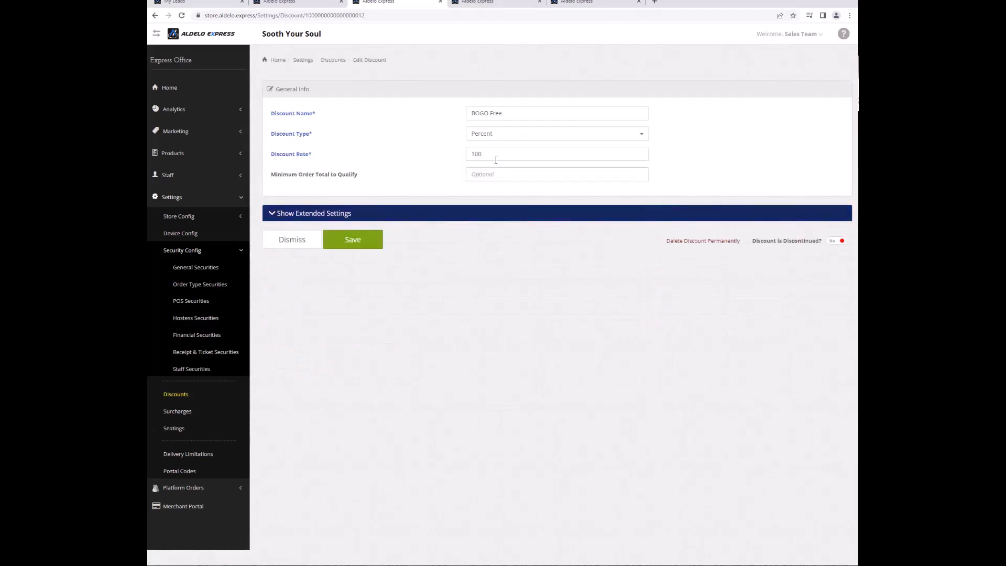
# Set BOGO Free to Highest Access security, Target items, 100 discount rate, and save.
pyautogui.click(413, 219)
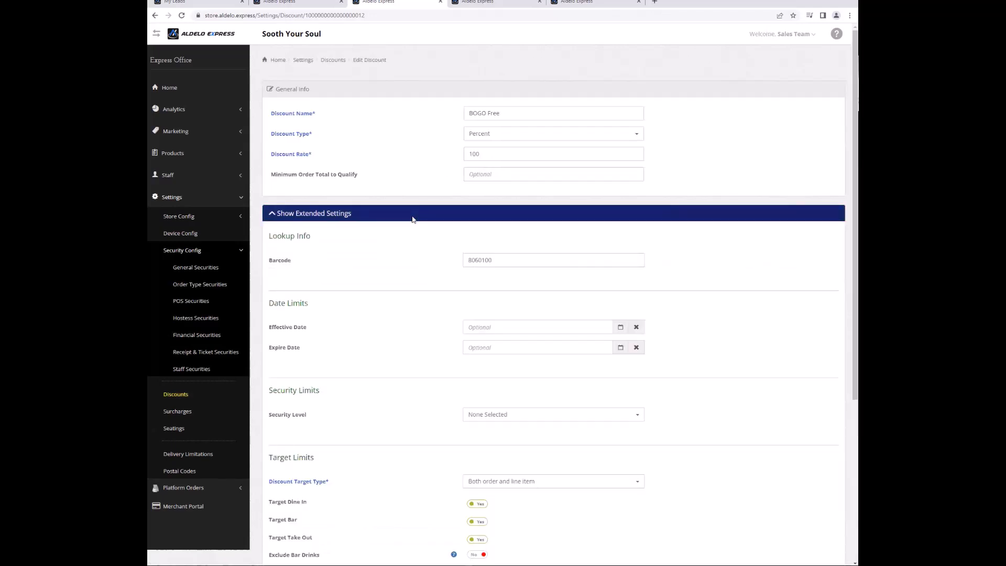
pyautogui.click(491, 421)
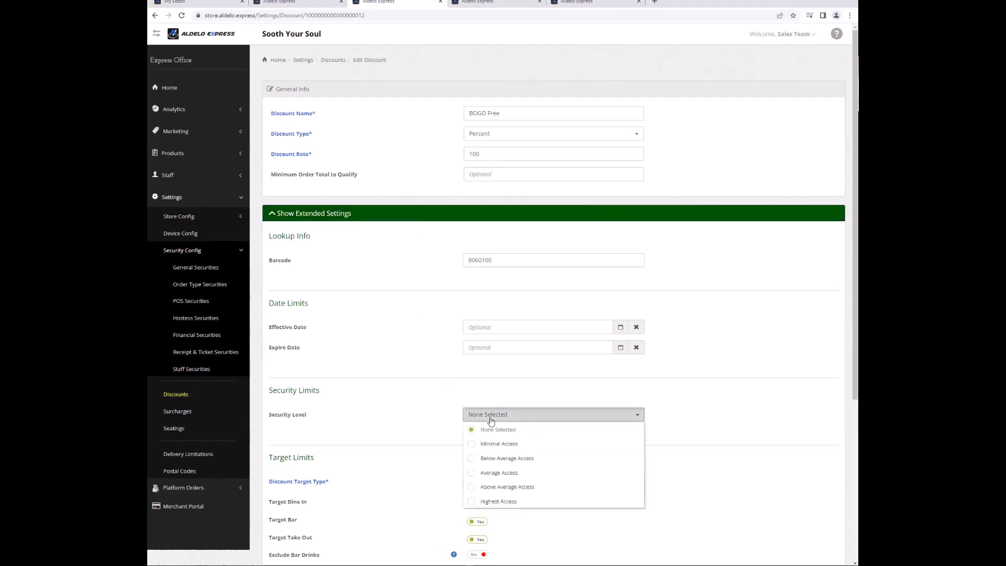
pyautogui.click(518, 501)
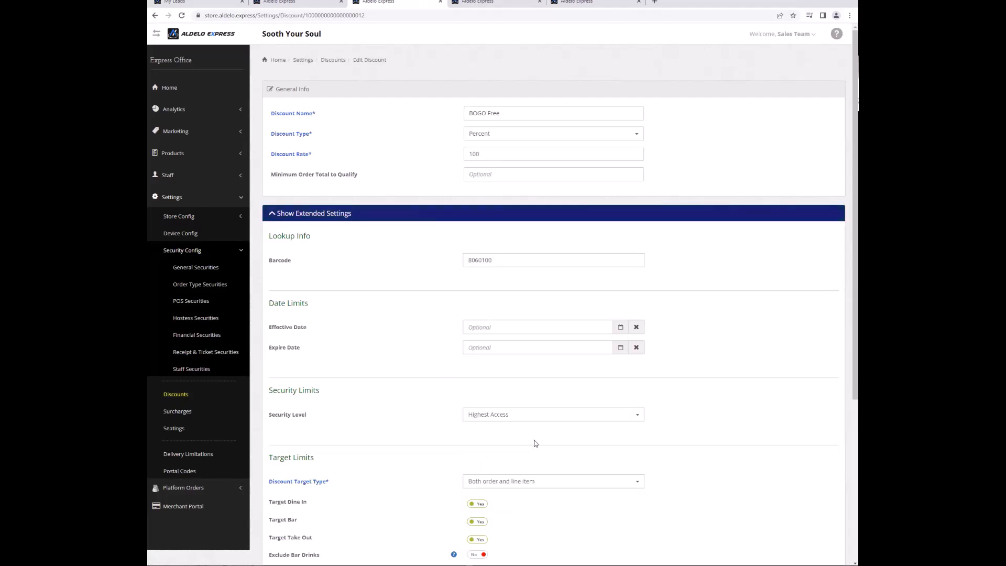
pyautogui.click(549, 481)
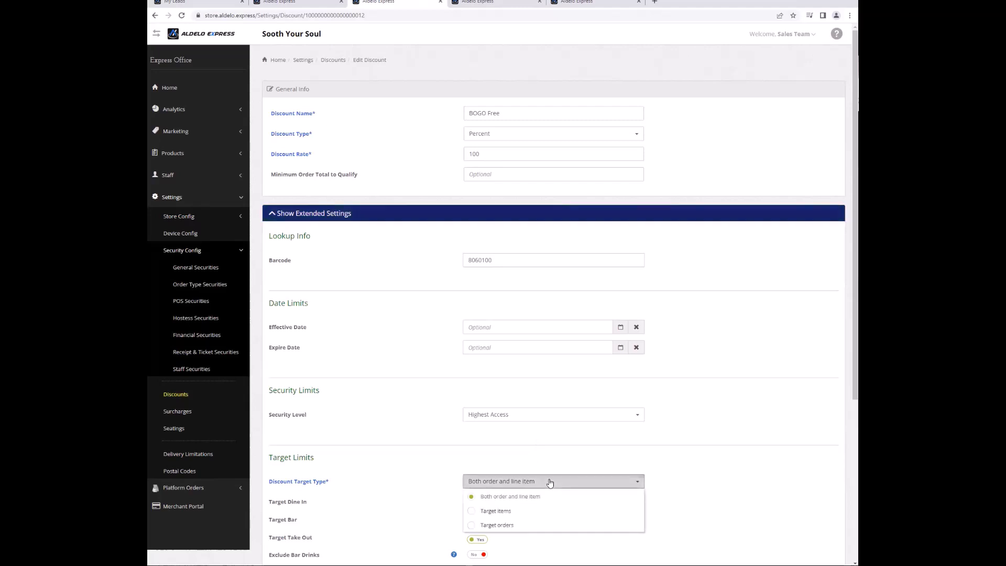
pyautogui.click(547, 514)
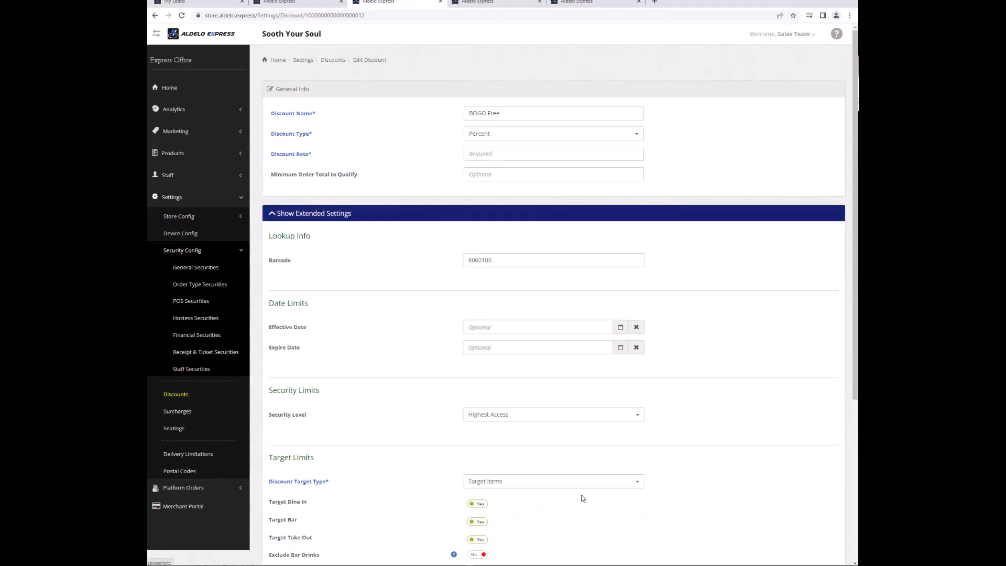
pyautogui.click(492, 154)
pyautogui.write('100')
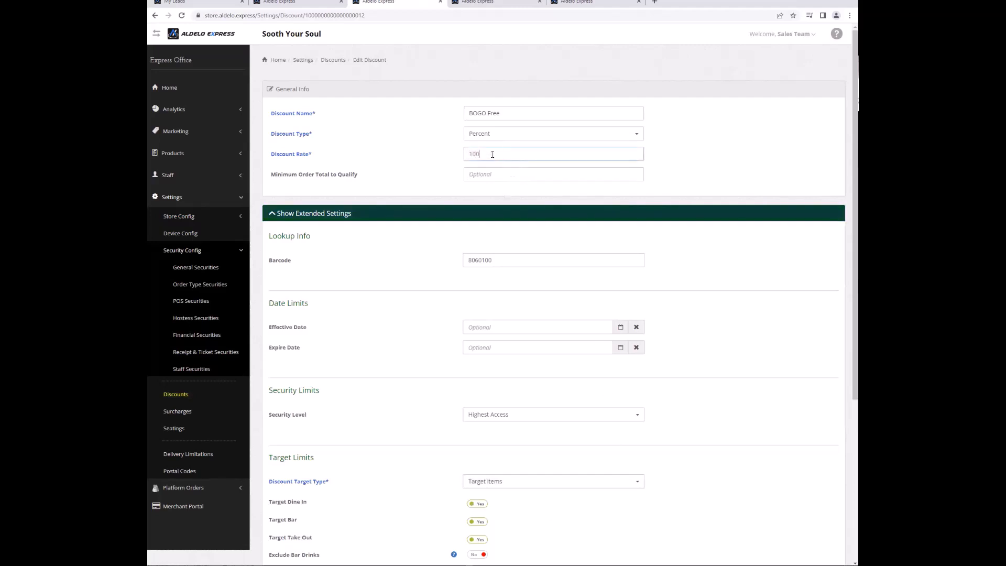
pyautogui.scroll(-5, 459, 283)
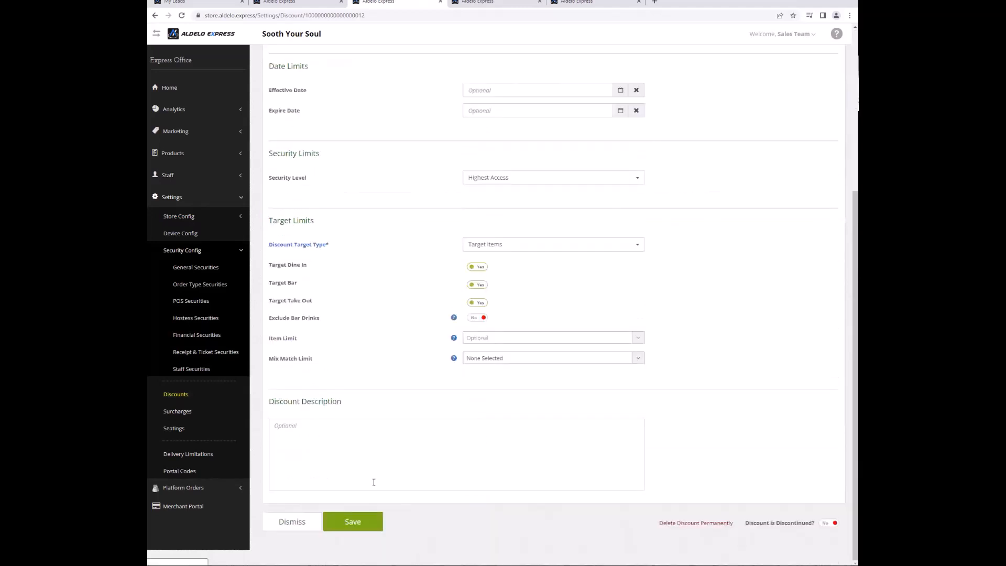
pyautogui.click(378, 517)
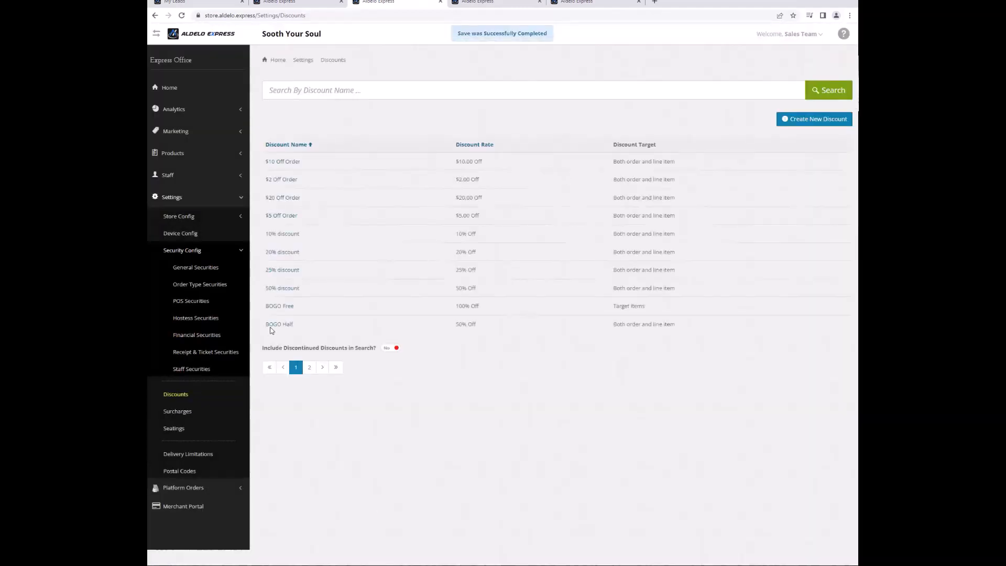
# In BOGO Half's extended settings, choose Highest Access security and Target orders.
pyautogui.click(271, 325)
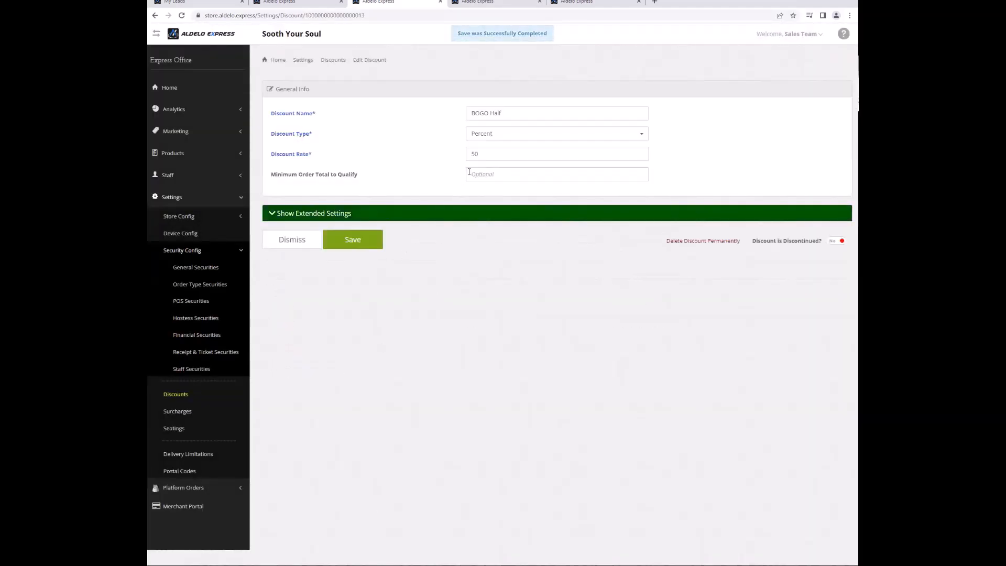
pyautogui.click(418, 218)
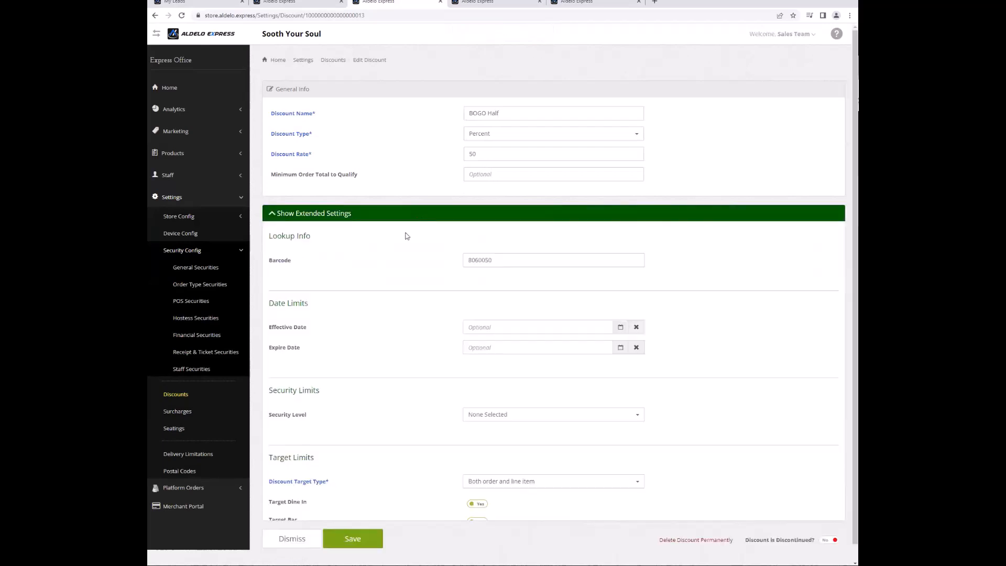
pyautogui.click(543, 421)
pyautogui.click(547, 495)
pyautogui.click(548, 484)
pyautogui.click(550, 524)
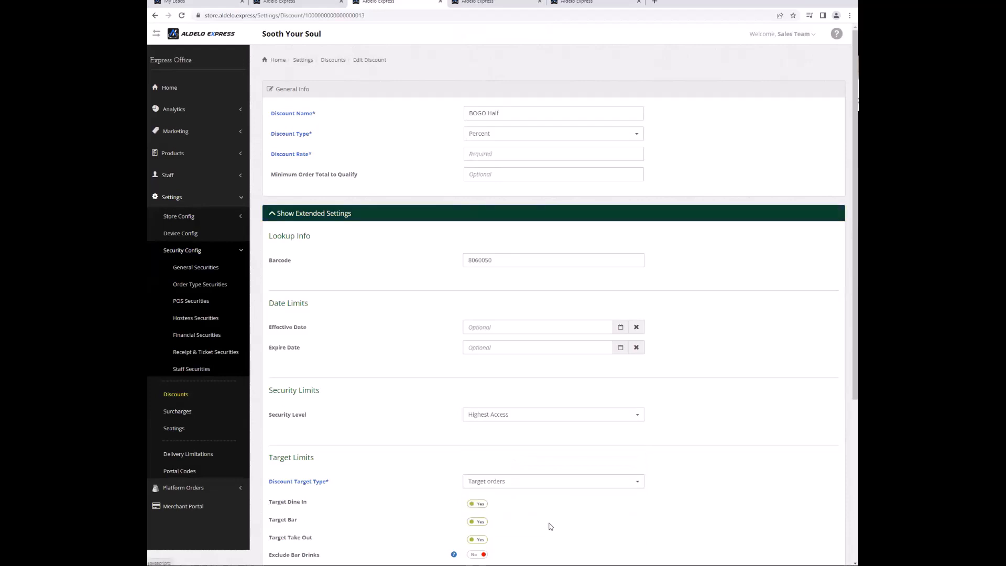
# Enter a 50 discount rate, save BOGO Half, and show the Surcharges list.
pyautogui.scroll(-1, 548, 419)
pyautogui.click(491, 111)
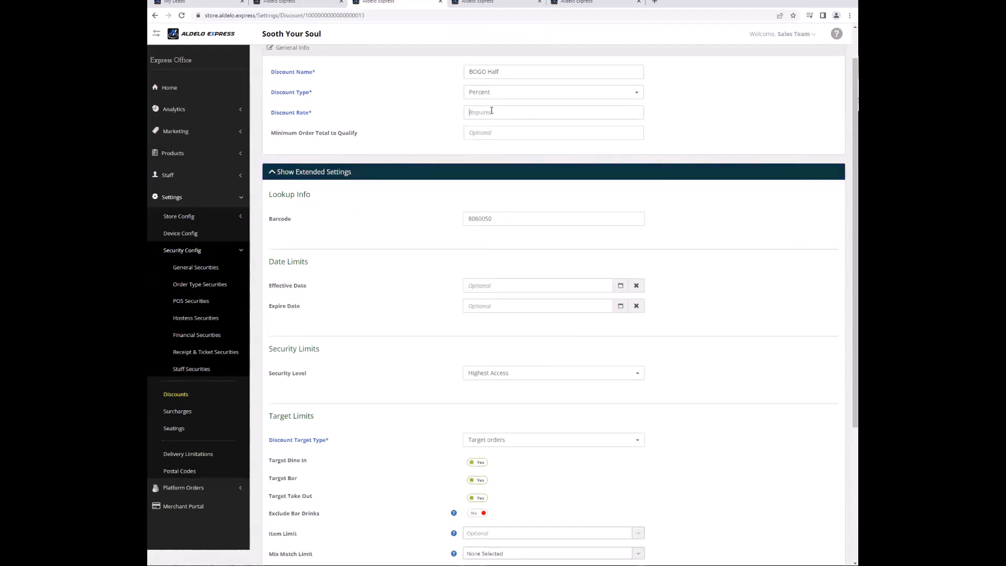
pyautogui.write('50')
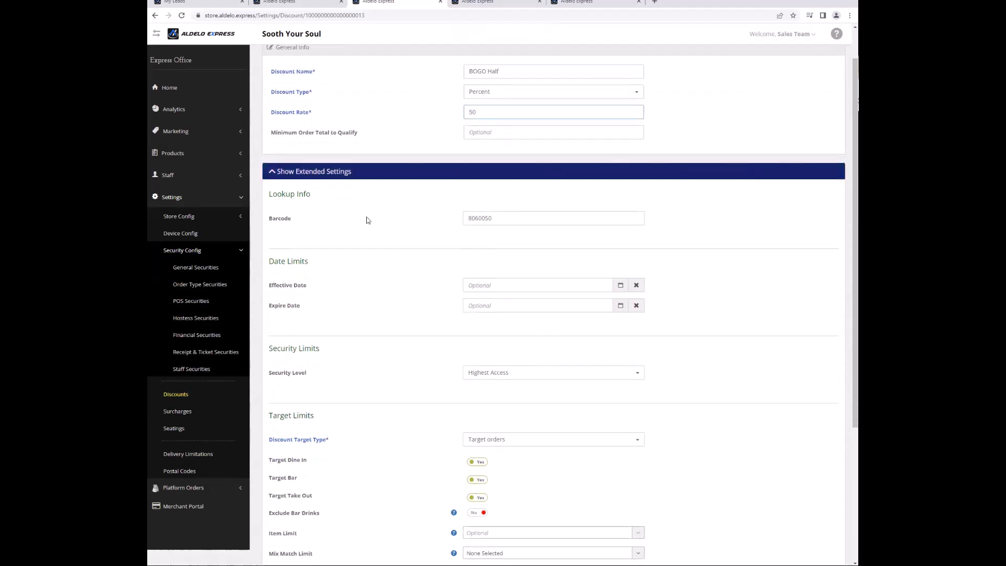
pyautogui.scroll(-5, 367, 220)
pyautogui.click(360, 517)
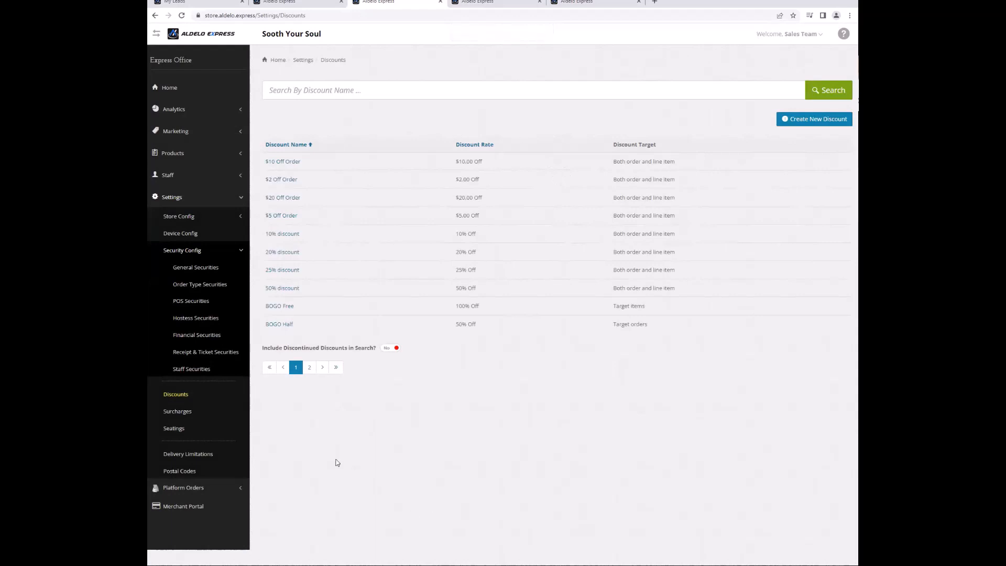
pyautogui.click(220, 411)
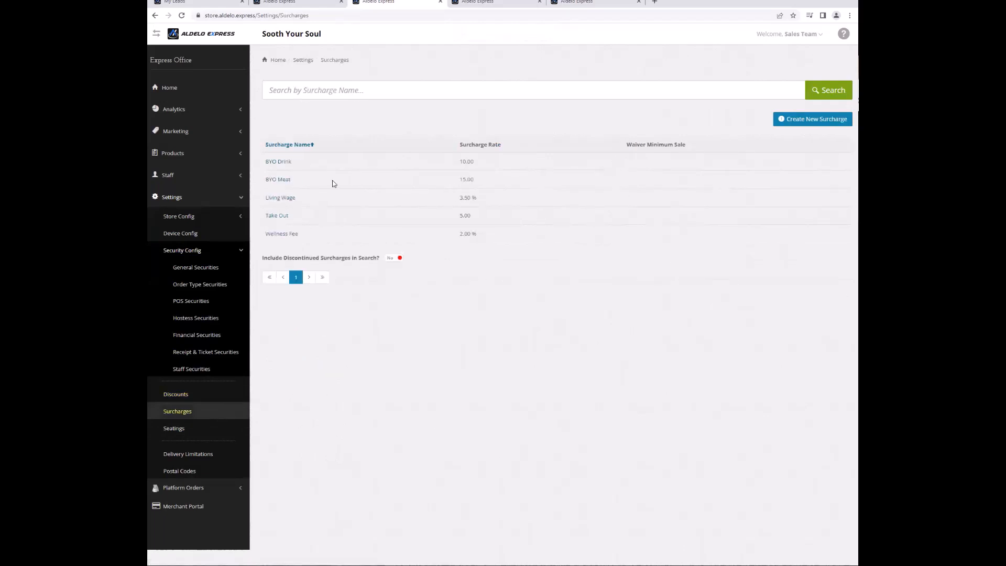